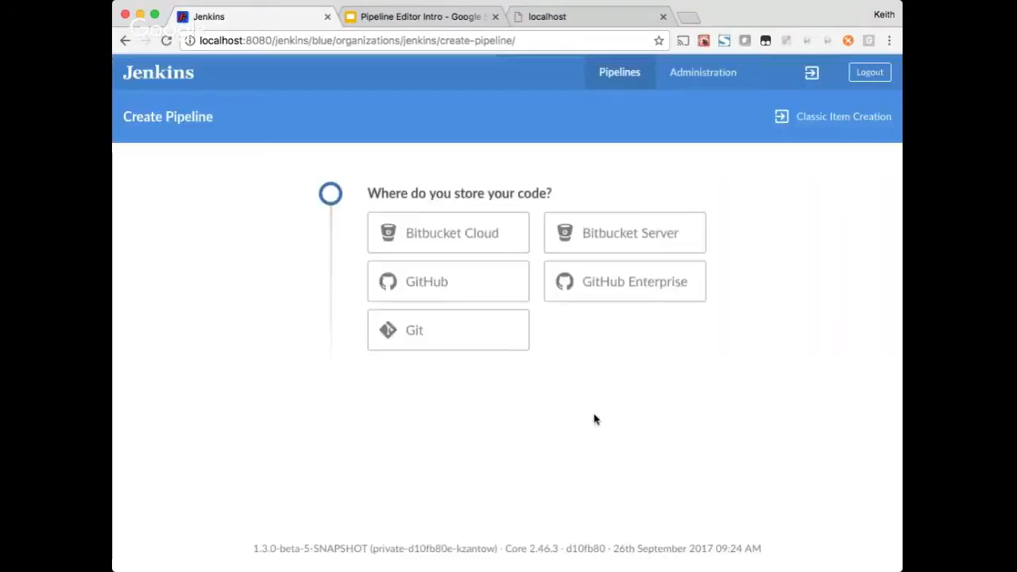
Create a pipeline from a plain Git source, using the SSH URL of the needs-jenkinsfile repository on github.com.
{"action": "left_click", "coordinate": [449, 343]}
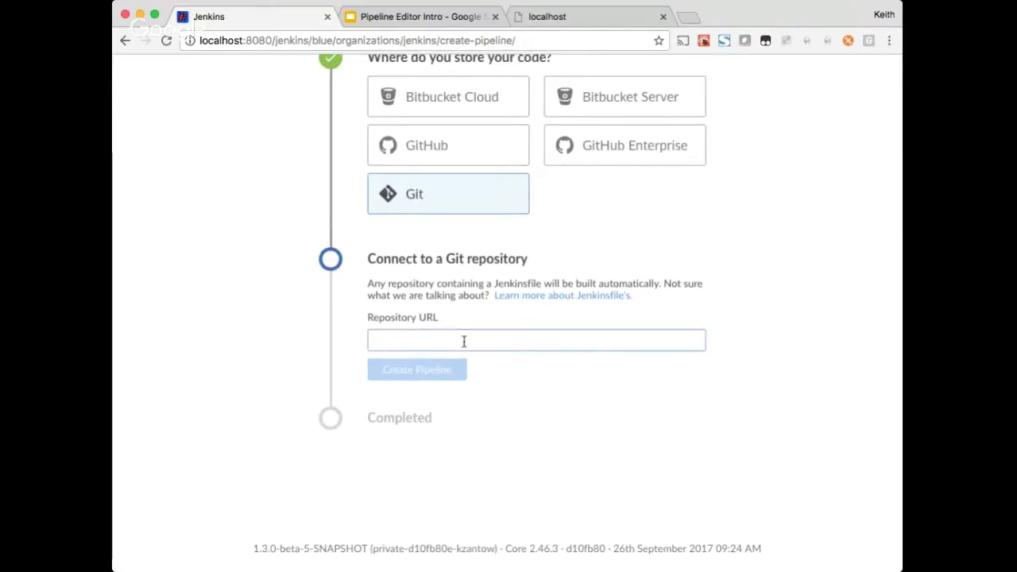
{"action": "type", "text": "git@git"}
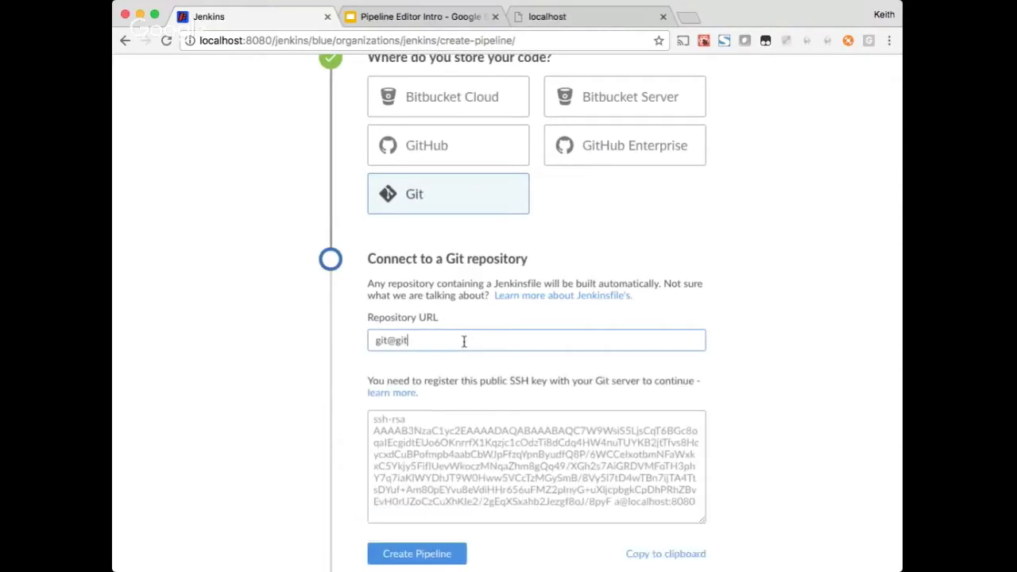
{"action": "type", "text": "hub.com:zantow/needs-jenkinsfile.git"}
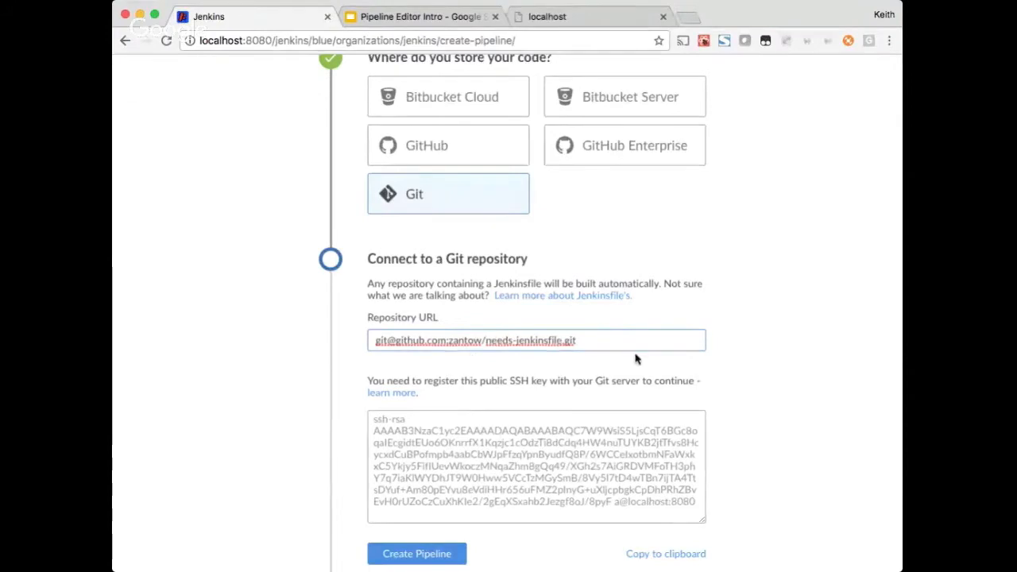
{"action": "scroll", "coordinate": [786, 330], "scroll_direction": "down", "scroll_amount": 3}
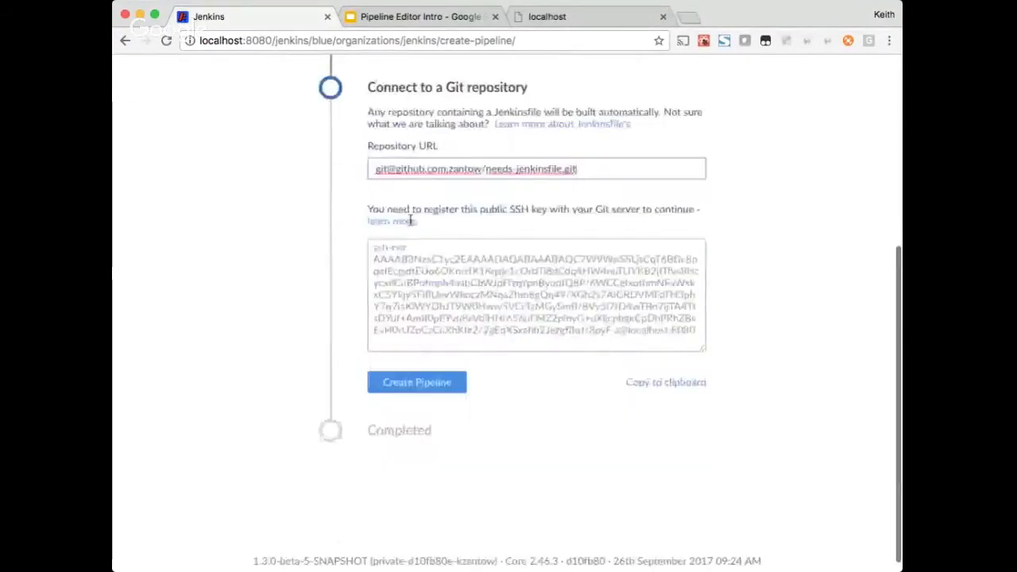
{"action": "left_click", "coordinate": [414, 384]}
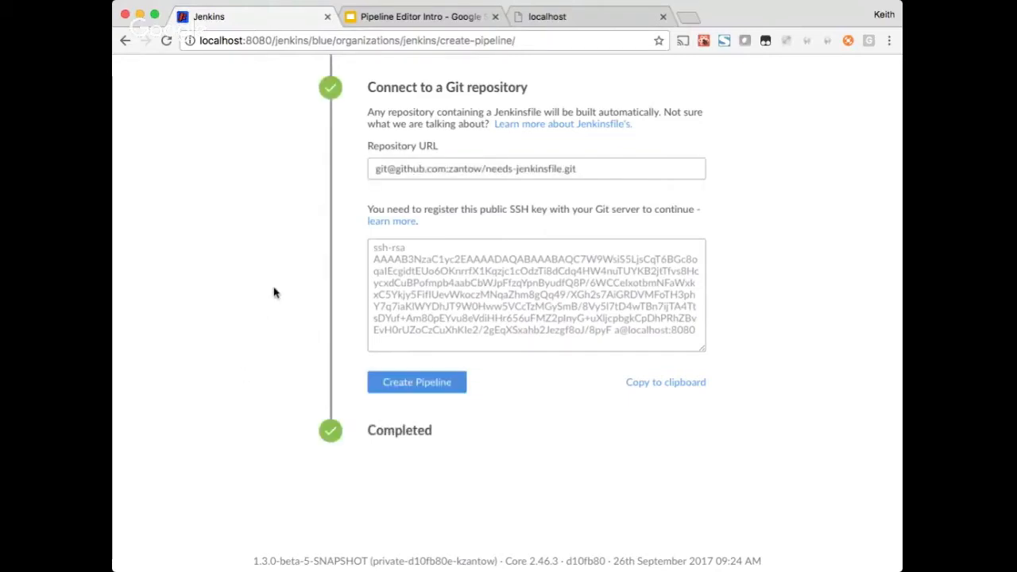
{"action": "scroll", "coordinate": [274, 293], "scroll_direction": "down", "scroll_amount": 1}
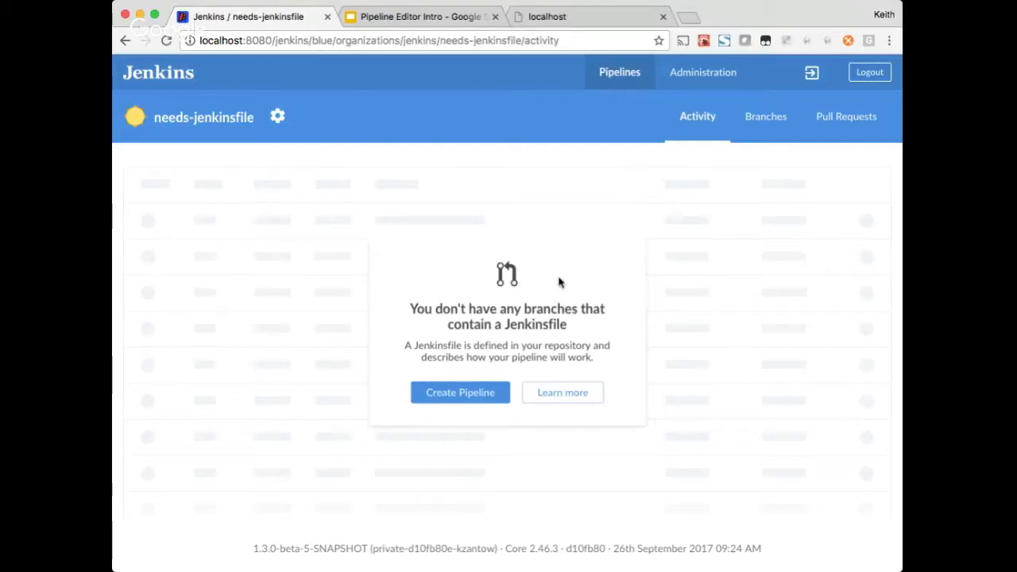
Start a new Jenkinsfile for needs-jenkinsfile in the pipeline editor and try to save it without any stage.
{"action": "left_click", "coordinate": [461, 395]}
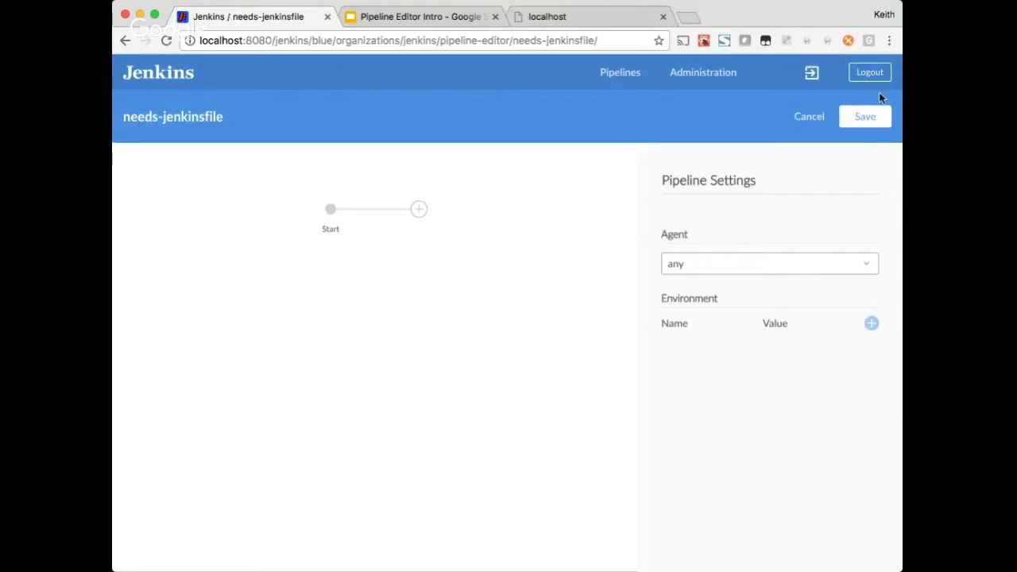
{"action": "left_click", "coordinate": [867, 116]}
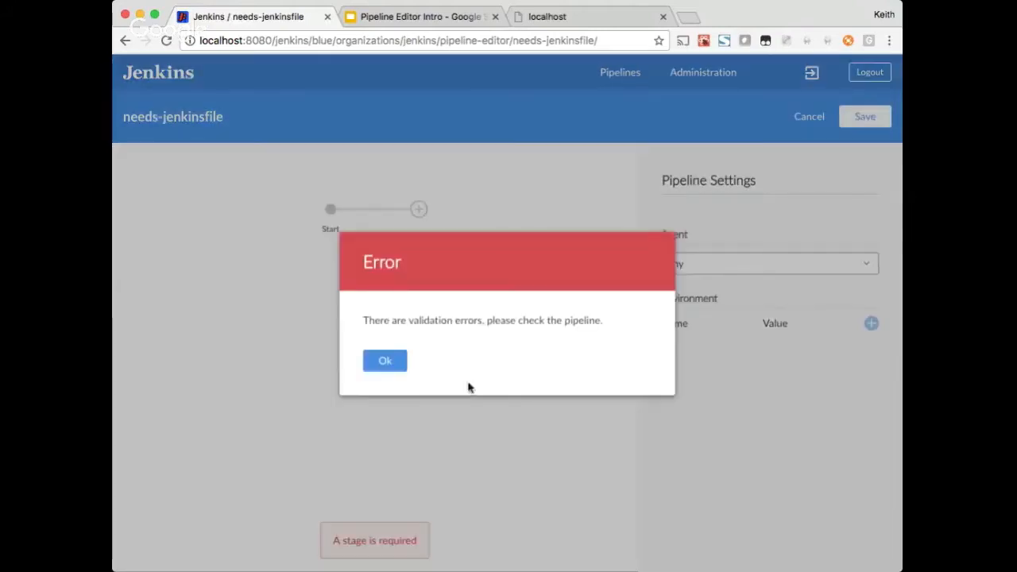
{"action": "left_click", "coordinate": [381, 362]}
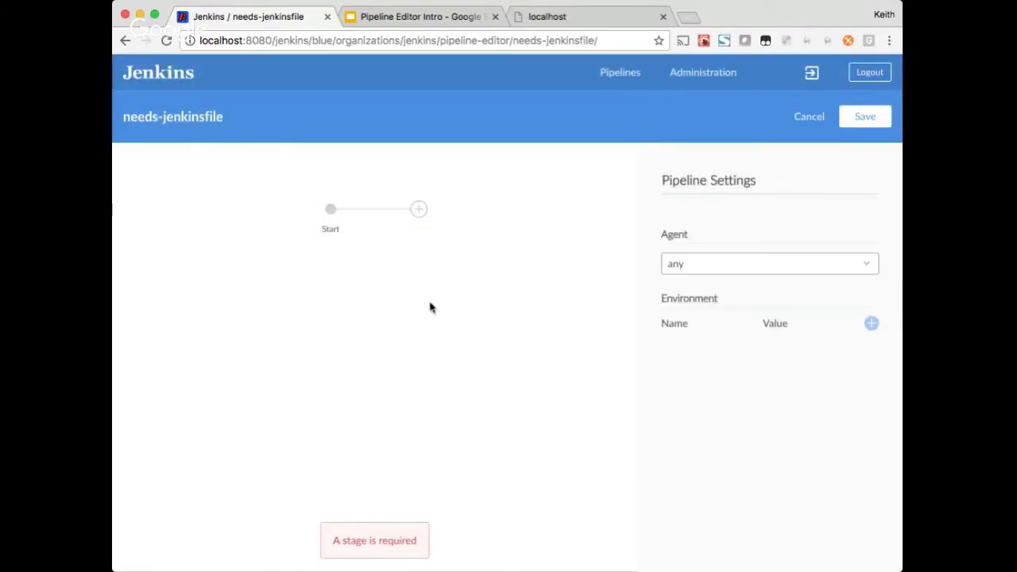
Add a first stage named Server after Start and give it a Shell Script step.
{"action": "left_click", "coordinate": [420, 211]}
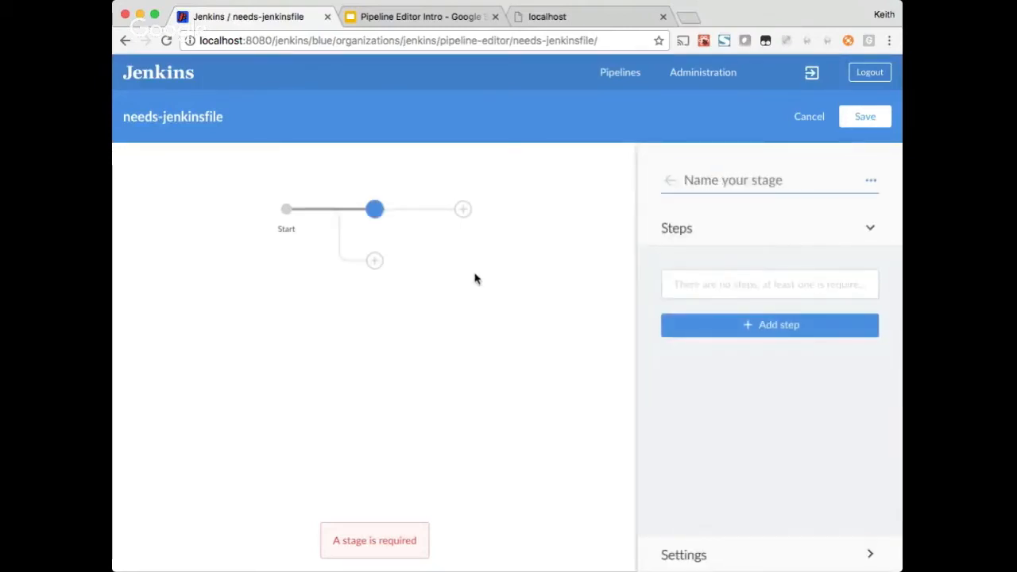
{"action": "type", "text": "Server"}
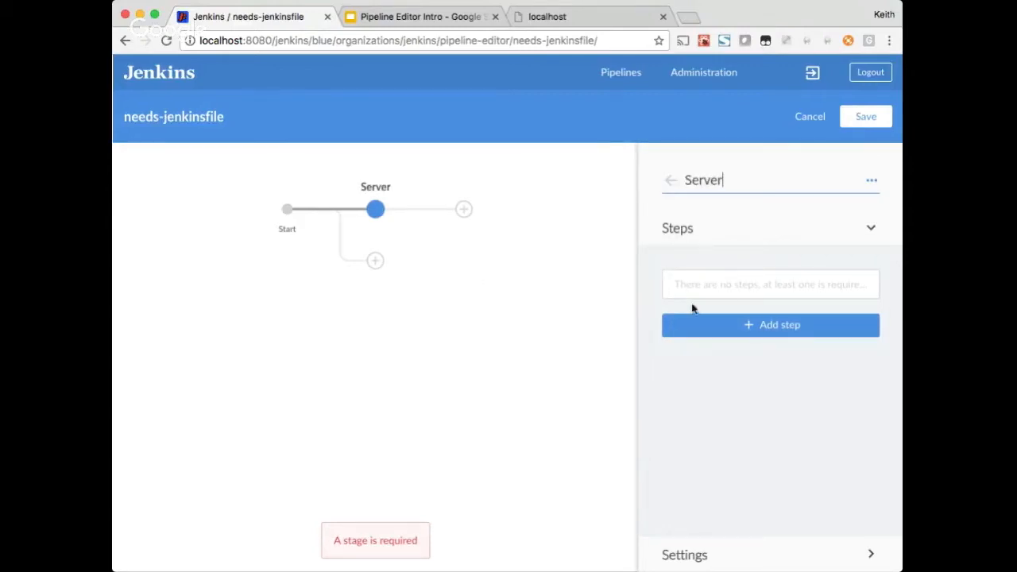
{"action": "left_click", "coordinate": [774, 289]}
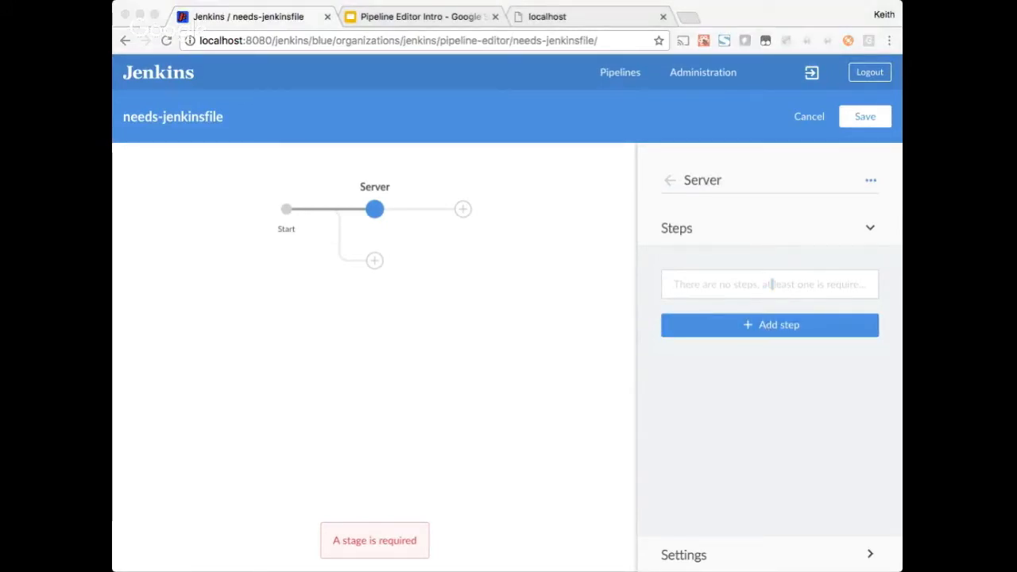
{"action": "left_click", "coordinate": [779, 325]}
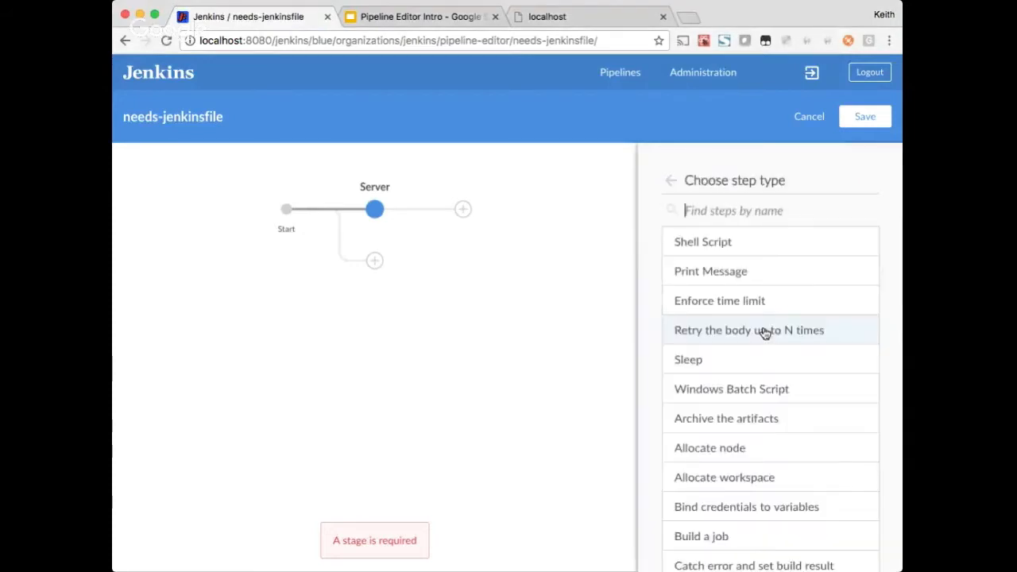
{"action": "left_click", "coordinate": [762, 243]}
{"action": "left_click", "coordinate": [711, 283]}
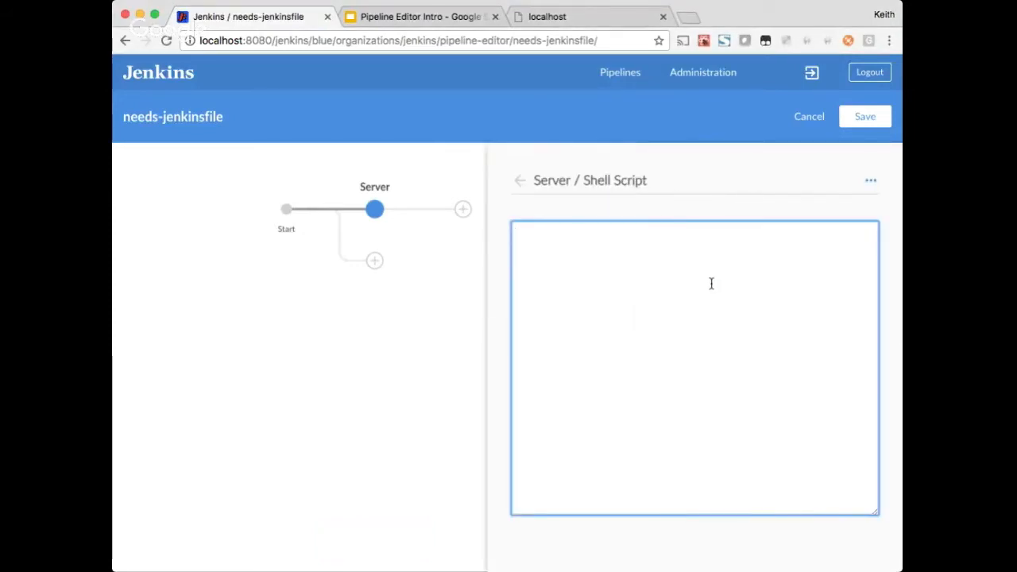
Write the Server stage's shell script as four lines: echo "Building the server code...", mvn -version, mkdir -p target, touch "target/server.war".
{"action": "type", "text": "echo \"Building the "}
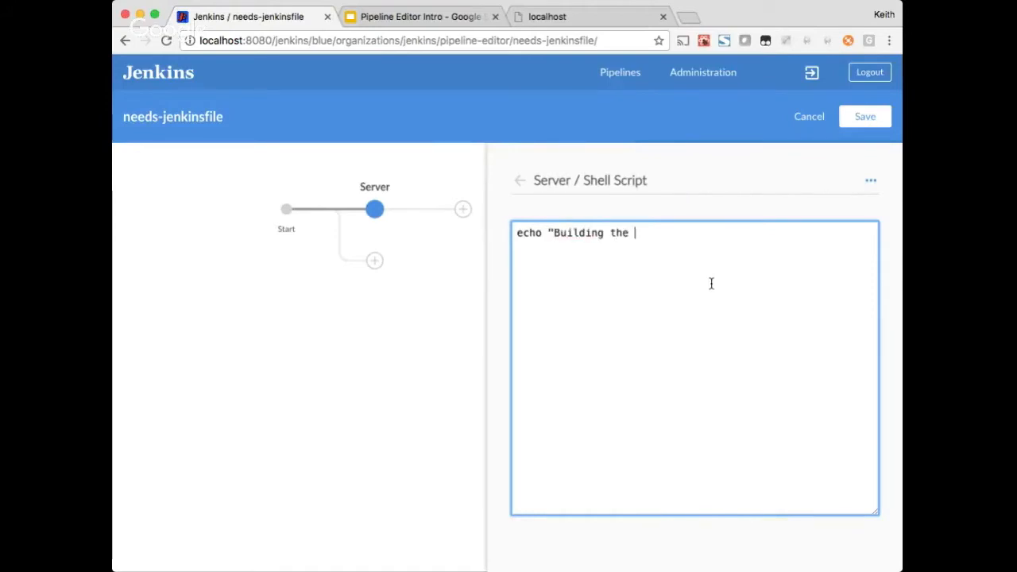
{"action": "type", "text": "server code...\""}
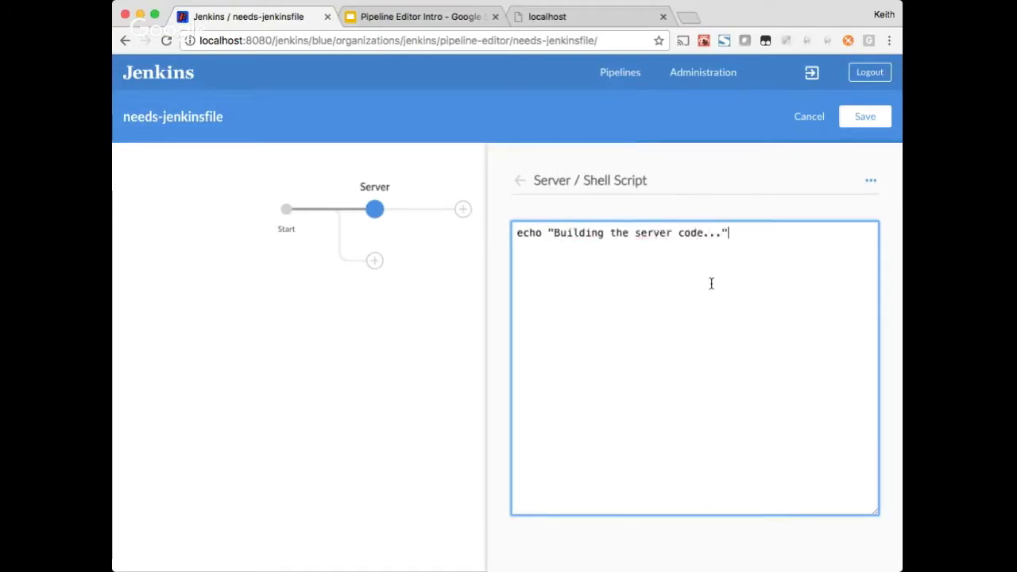
{"action": "key", "text": "Return"}
{"action": "type", "text": "mvn "}
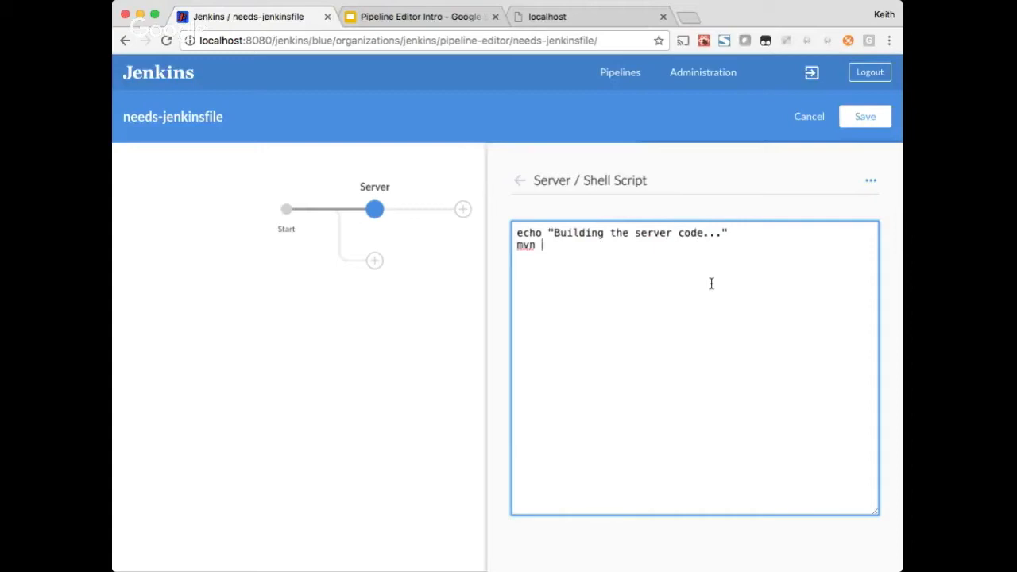
{"action": "type", "text": "-version"}
{"action": "key", "text": "Return"}
{"action": "type", "text": "mkdir -p ta"}
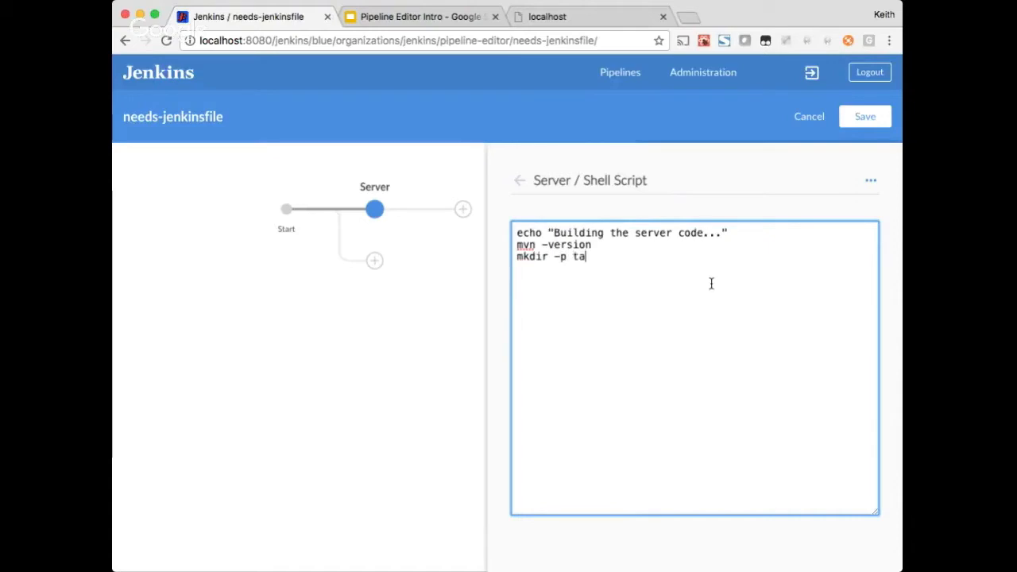
{"action": "type", "text": "rget touch \"ta"}
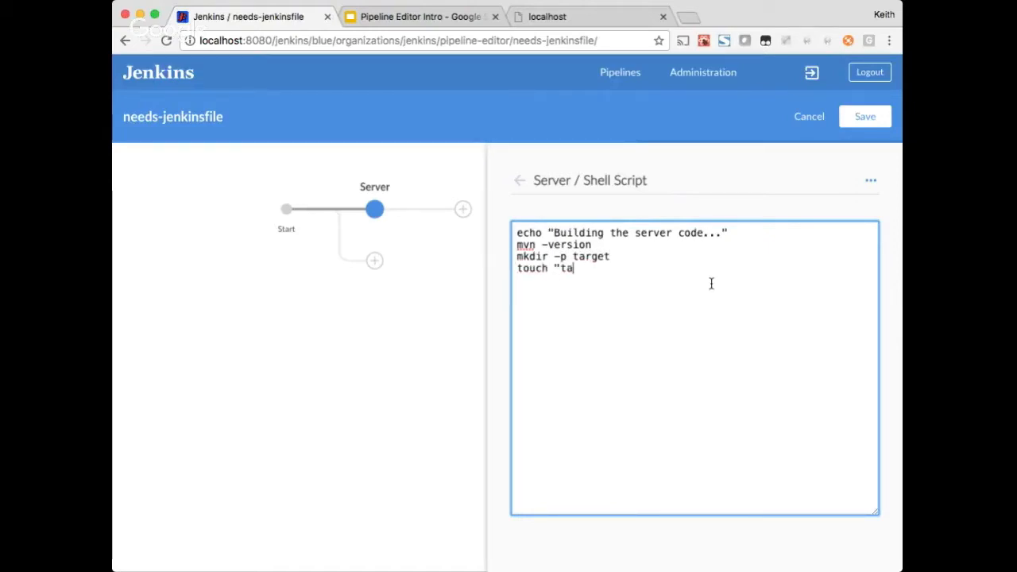
{"action": "type", "text": "rget/server.war\""}
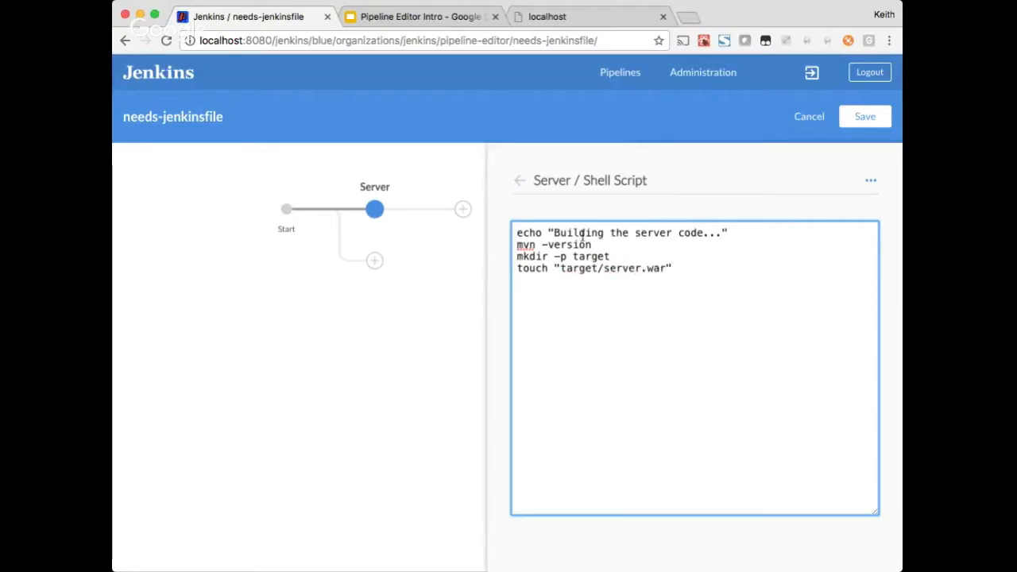
{"action": "left_click_drag", "start_coordinate": [593, 244], "coordinate": [518, 237]}
{"action": "left_click", "coordinate": [621, 248]}
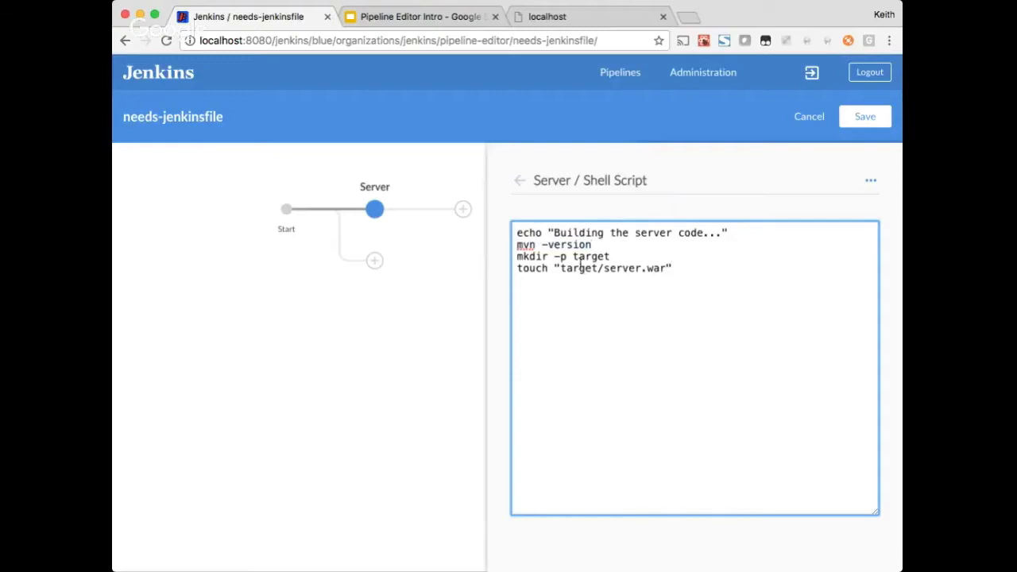
{"action": "left_click", "coordinate": [521, 181]}
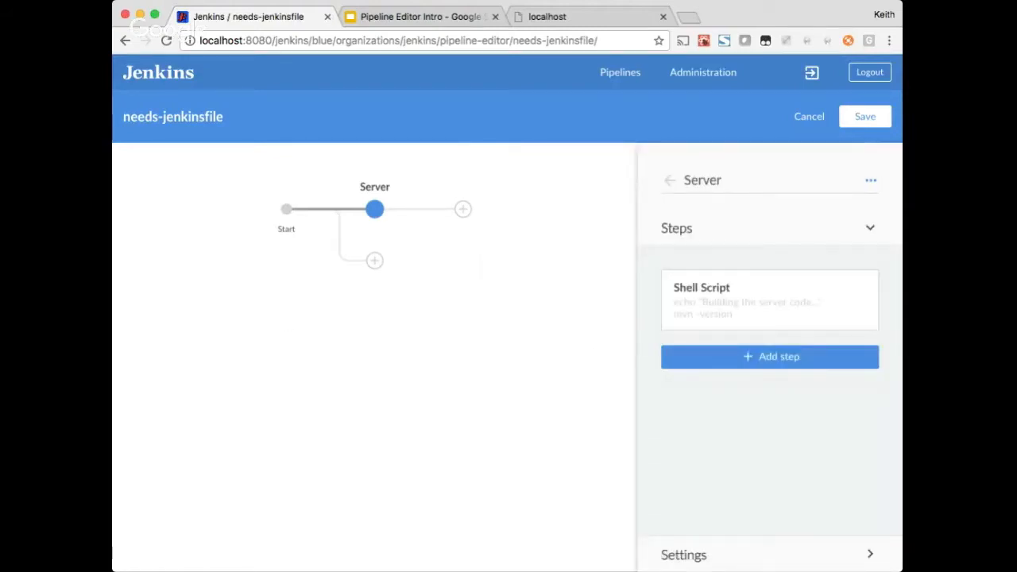
Set the Server stage's agent to docker with the image maven:3.5-jdk-8-slim and return to its steps.
{"action": "key", "text": "super+Tab"}
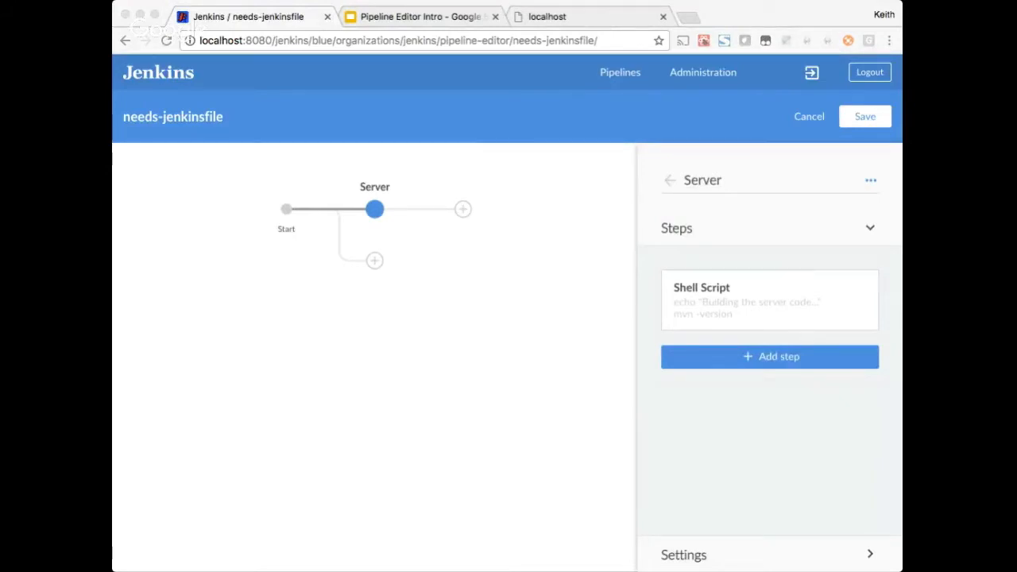
{"action": "left_click", "coordinate": [710, 554]}
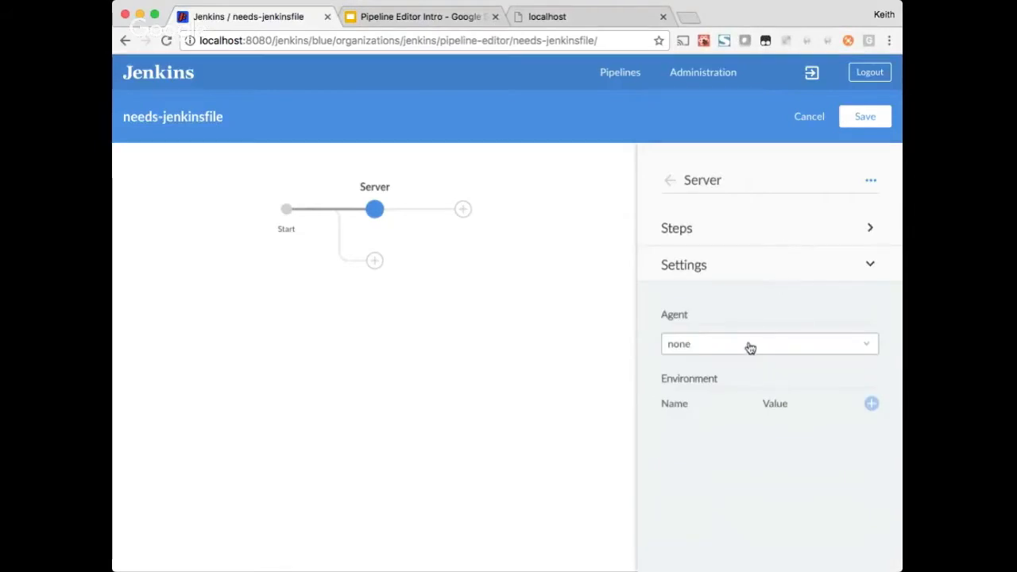
{"action": "left_click", "coordinate": [749, 346]}
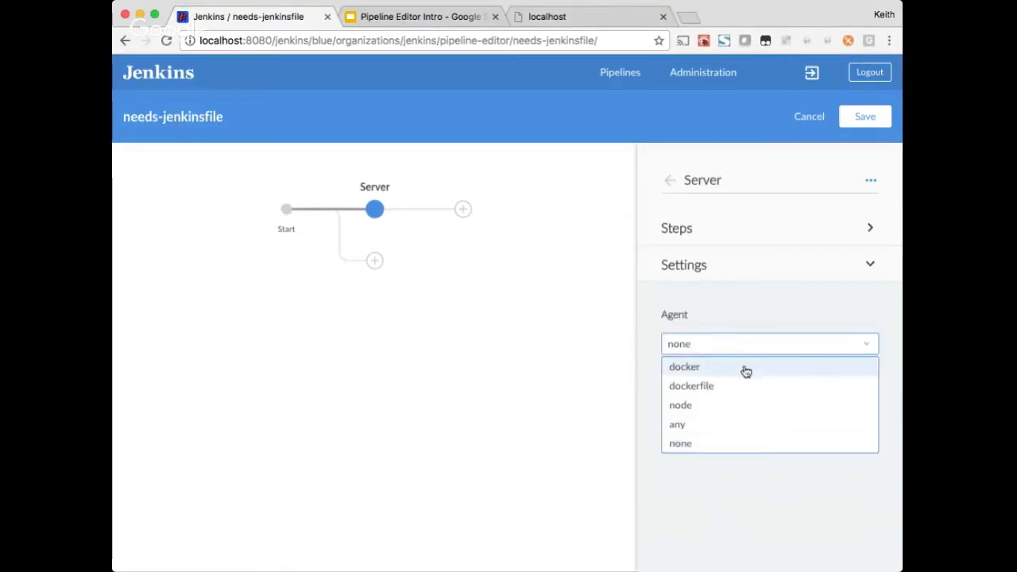
{"action": "left_click", "coordinate": [746, 370]}
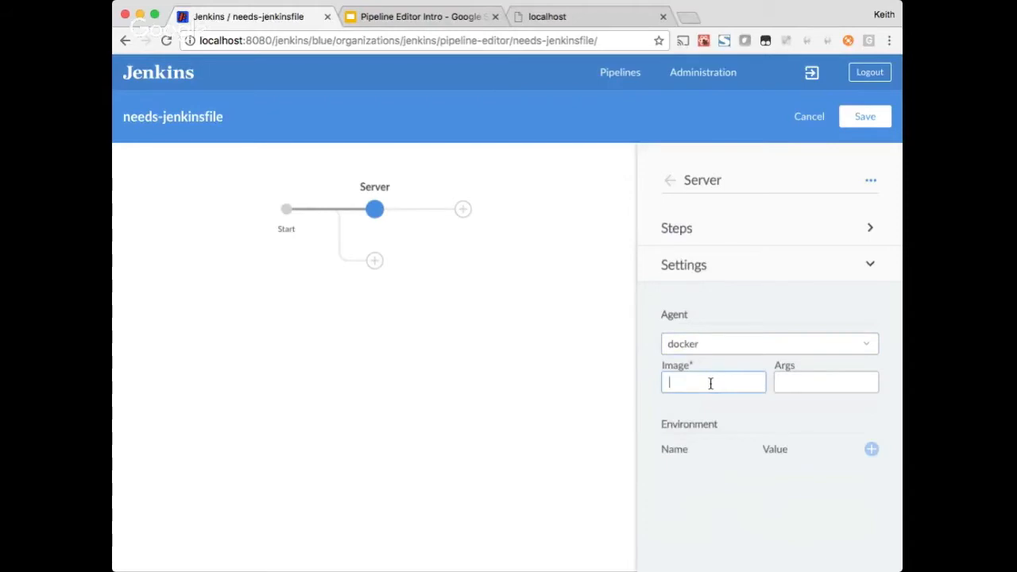
{"action": "type", "text": "maven:"}
{"action": "key", "text": "super+Tab"}
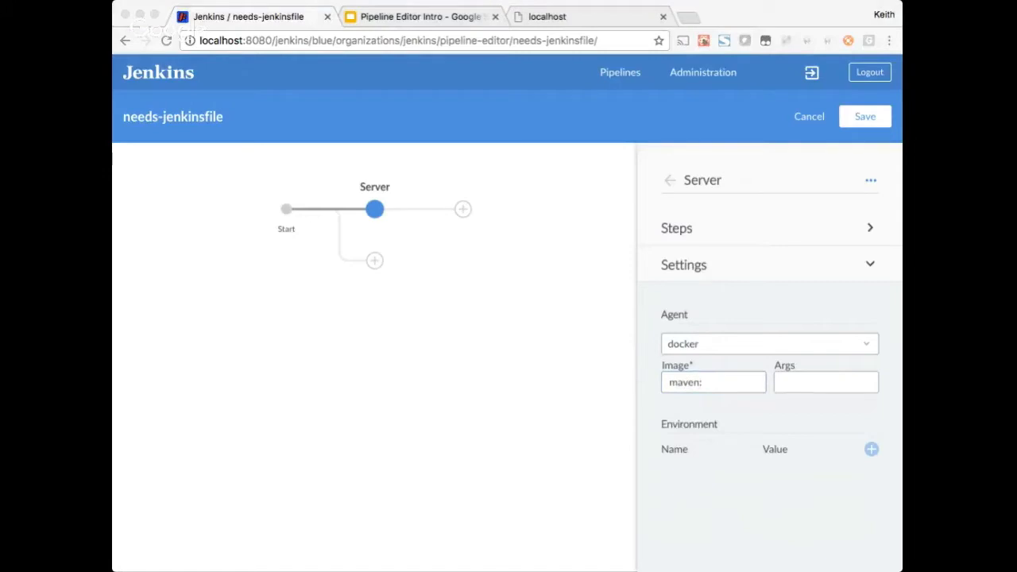
{"action": "left_click", "coordinate": [715, 381]}
{"action": "type", "text": "3.5-jdk-8-slim"}
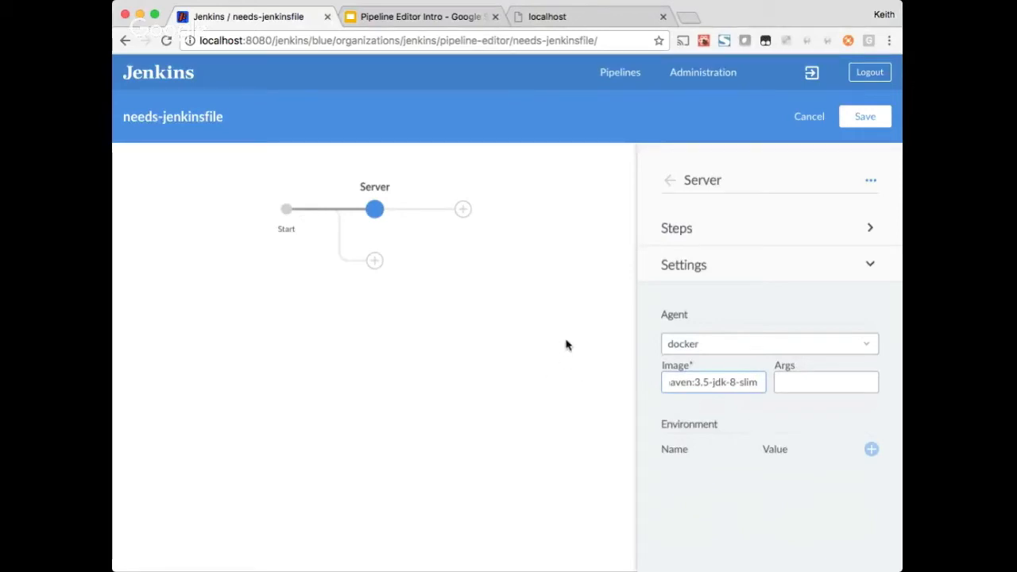
{"action": "left_click", "coordinate": [699, 232]}
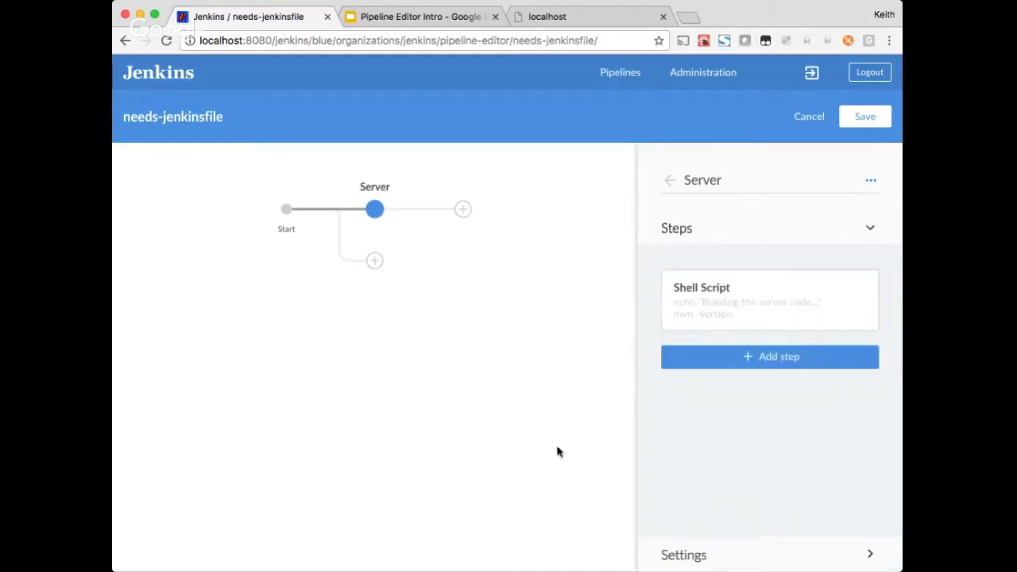
Review the commands in the Server stage's Shell Script step.
{"action": "key", "text": "super+Tab"}
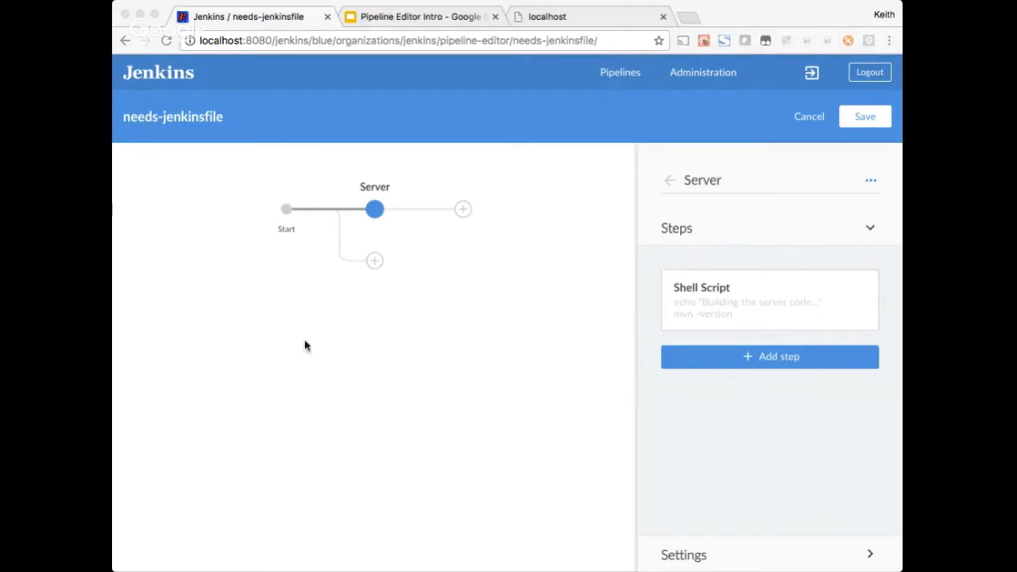
{"action": "left_click", "coordinate": [776, 363]}
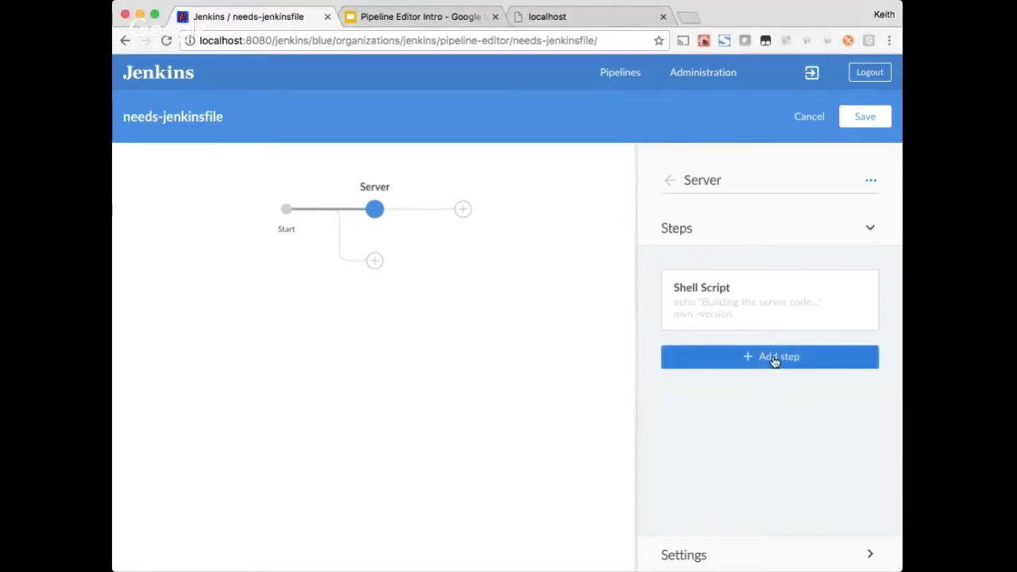
{"action": "left_click", "coordinate": [763, 306]}
{"action": "left_click", "coordinate": [692, 303]}
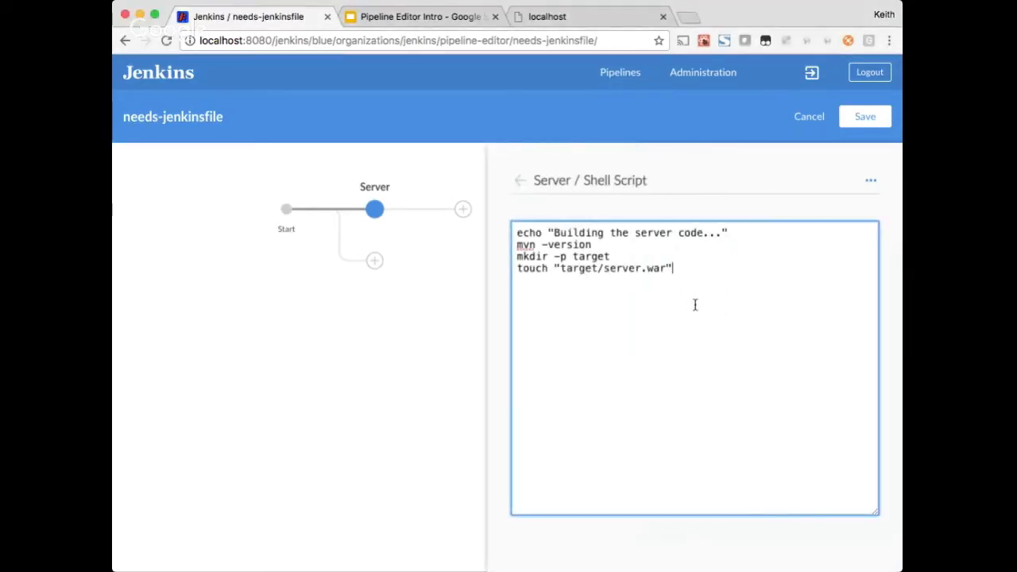
{"action": "left_click", "coordinate": [521, 181]}
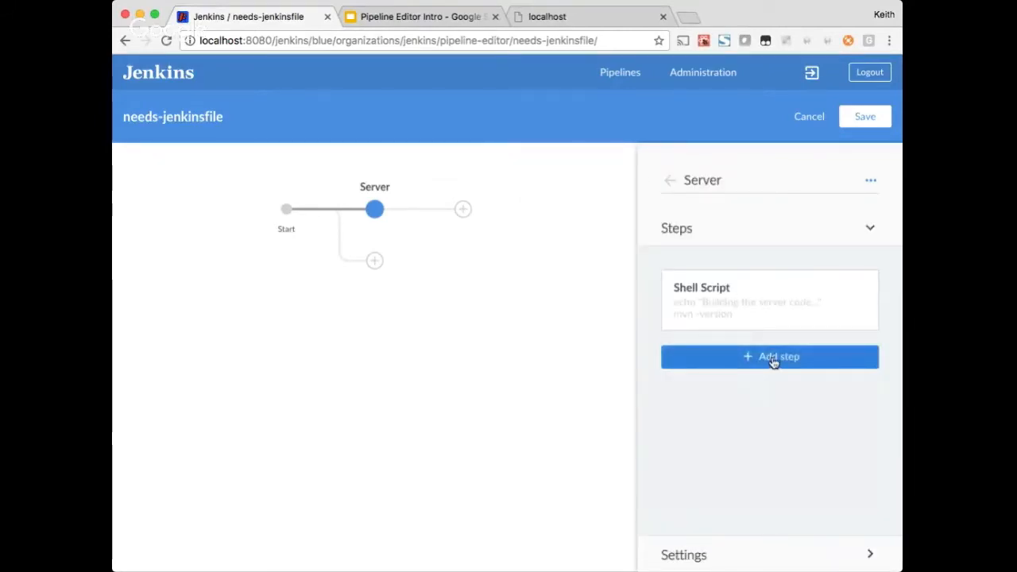
Add a step to the Server stage that stashes files under the name server, with **/*.war as the includes pattern.
{"action": "left_click", "coordinate": [772, 360]}
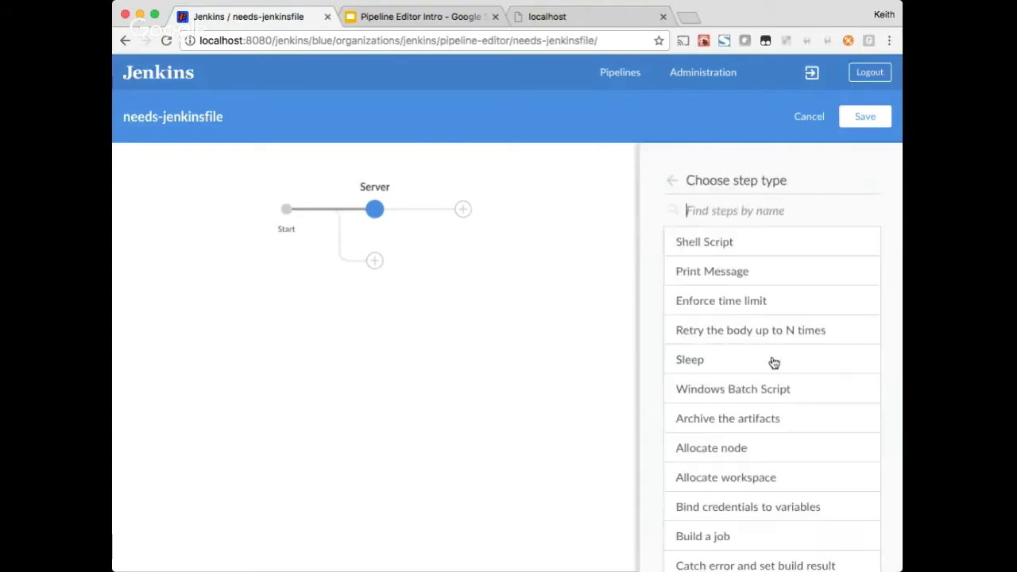
{"action": "type", "text": "stash"}
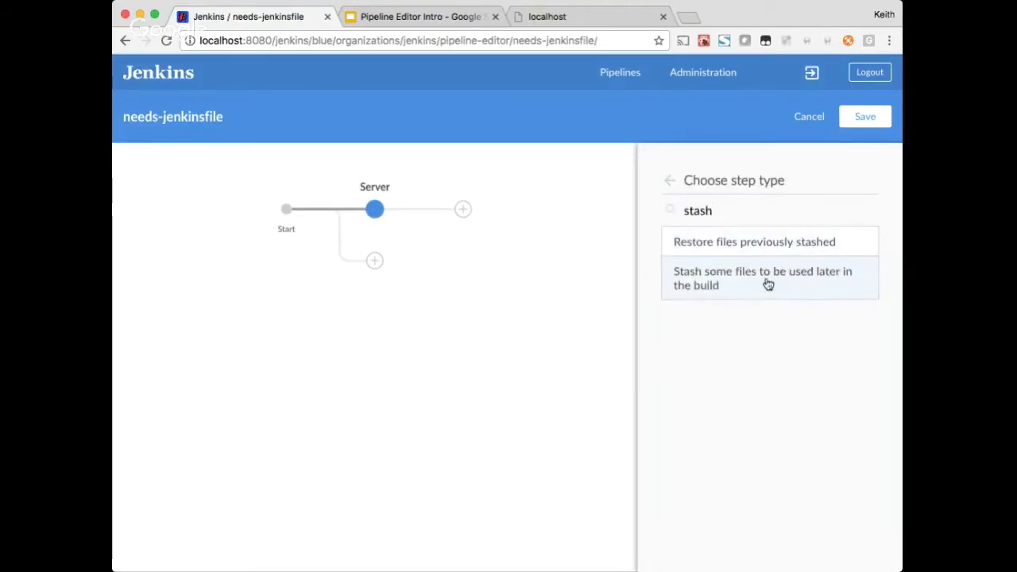
{"action": "left_click", "coordinate": [767, 284]}
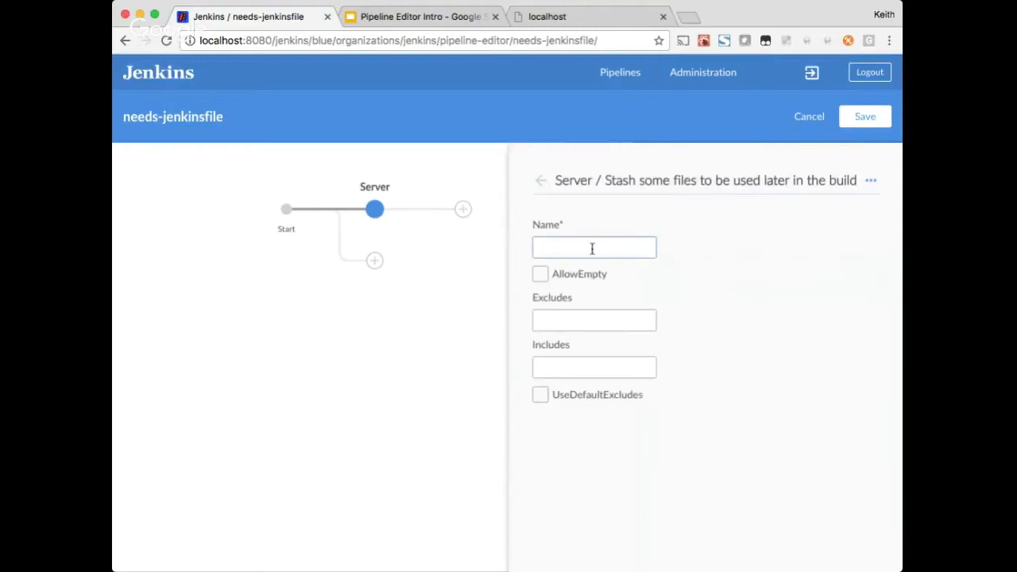
{"action": "type", "text": "serv"}
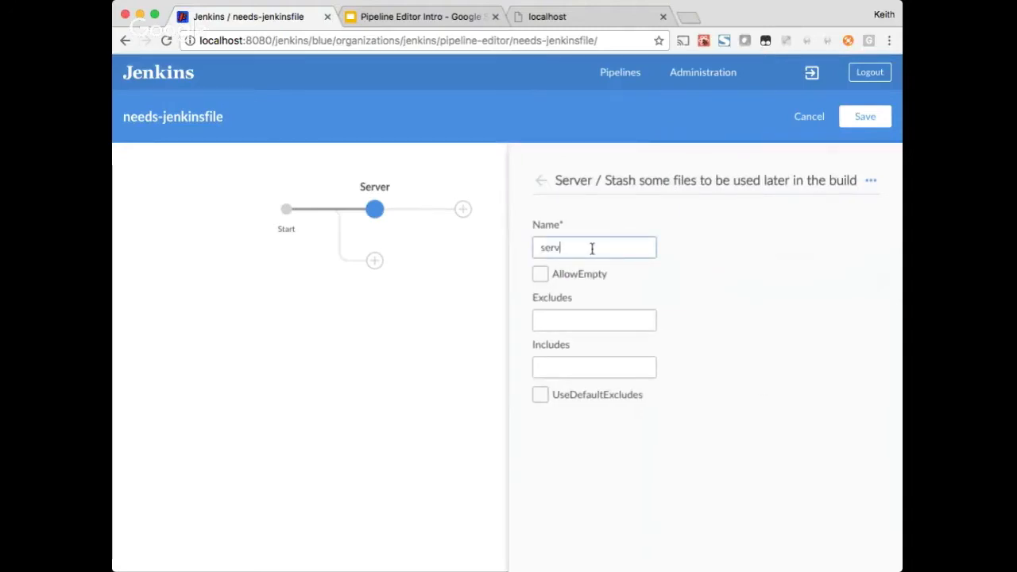
{"action": "left_click", "coordinate": [603, 372]}
{"action": "type", "text": "**/*.war"}
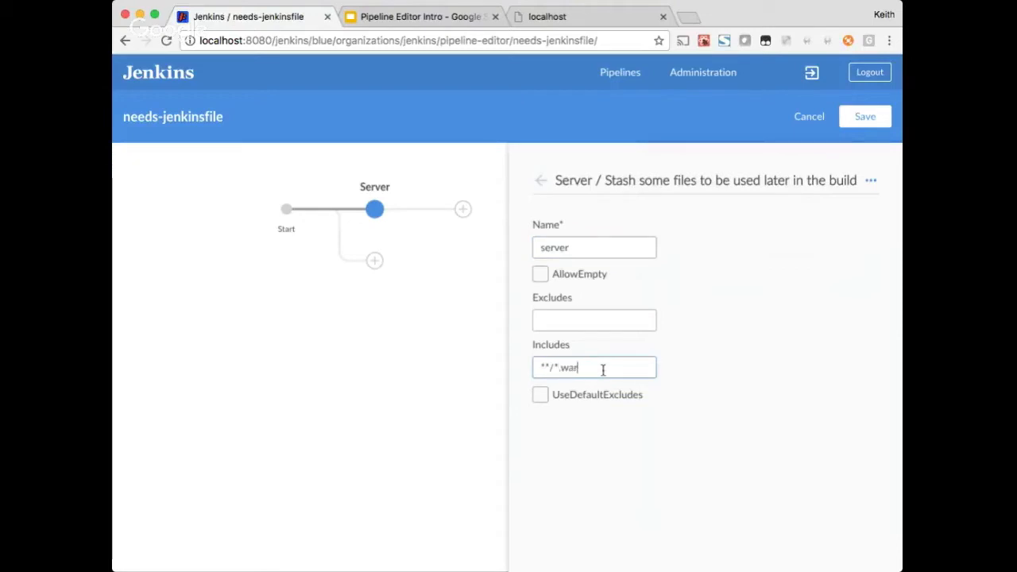
{"action": "left_click", "coordinate": [472, 357]}
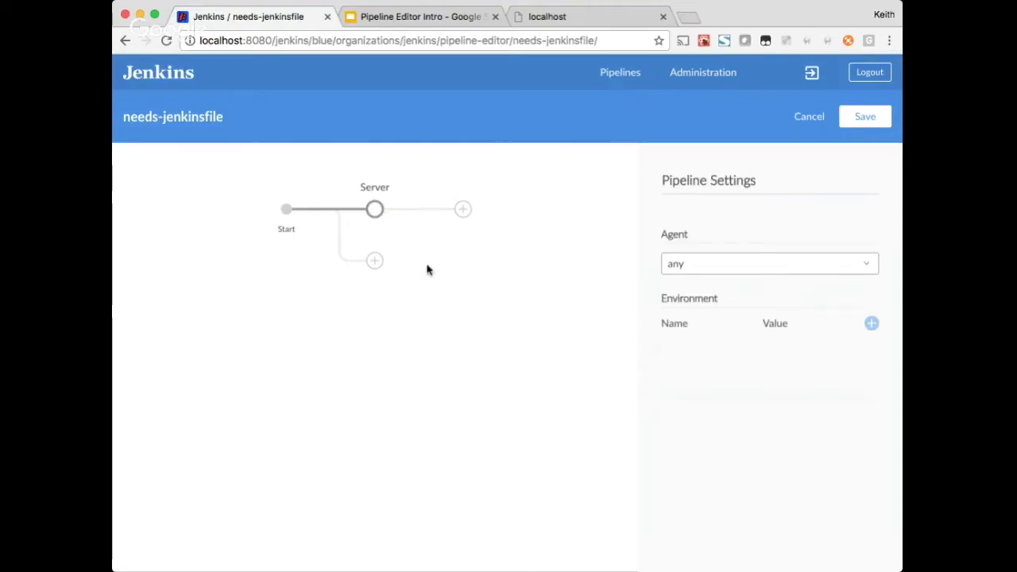
Review the Server stage's list of steps and its agent settings.
{"action": "left_click", "coordinate": [374, 209]}
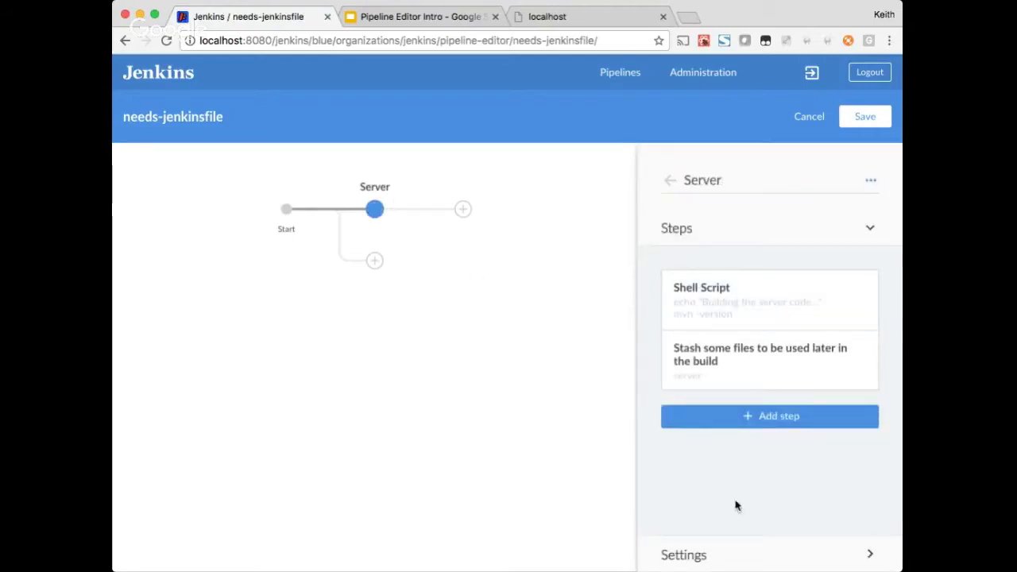
{"action": "left_click", "coordinate": [699, 556]}
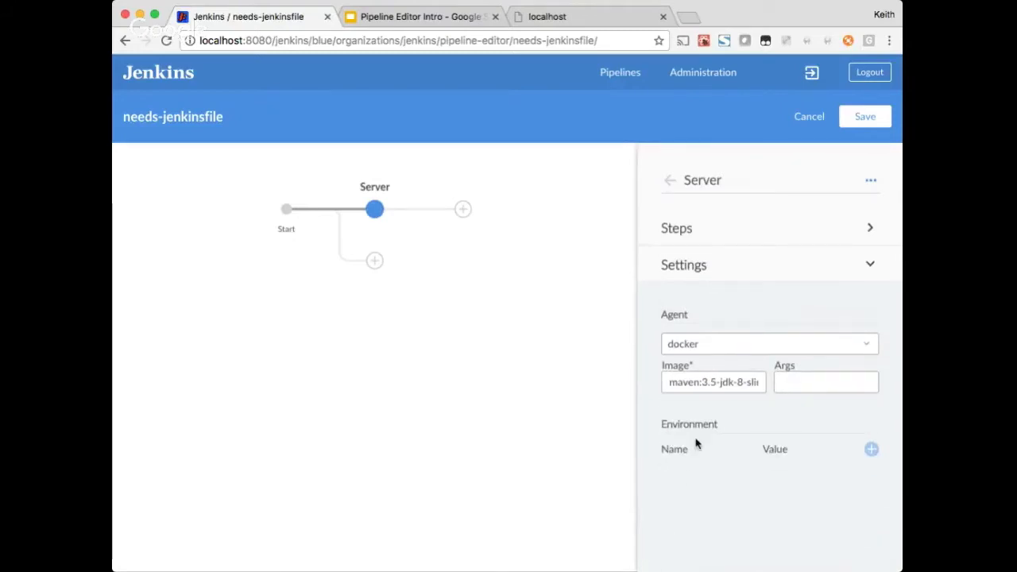
{"action": "left_click", "coordinate": [688, 230]}
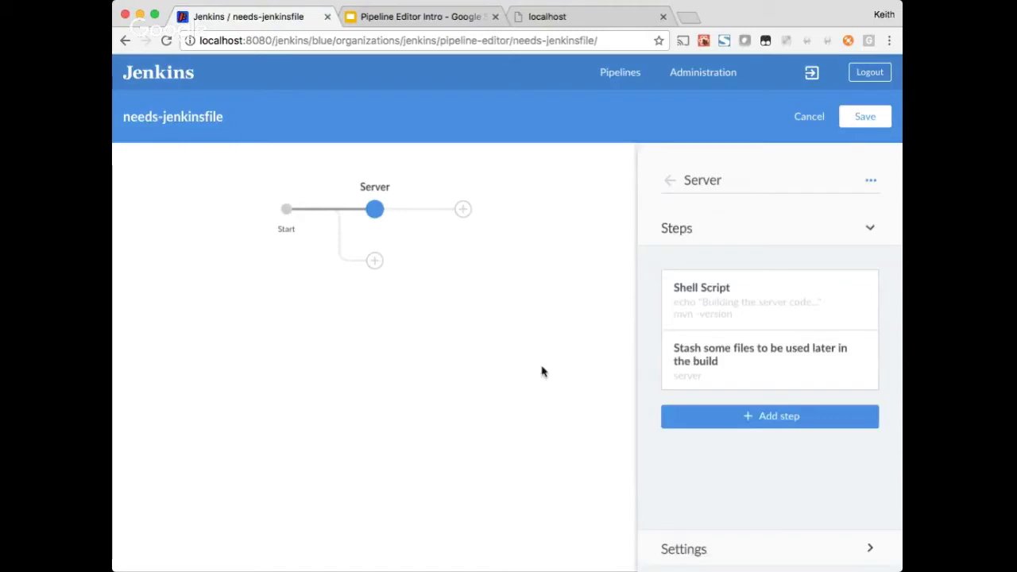
{"action": "left_click", "coordinate": [539, 310]}
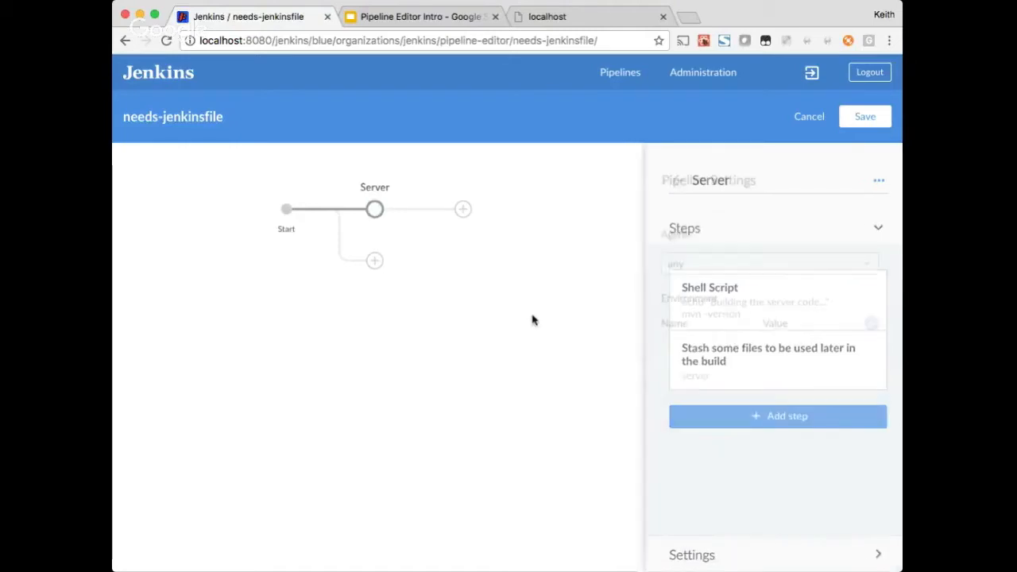
Add a stage named Client in parallel with Server, naming the parallel group Build.
{"action": "left_click", "coordinate": [374, 263]}
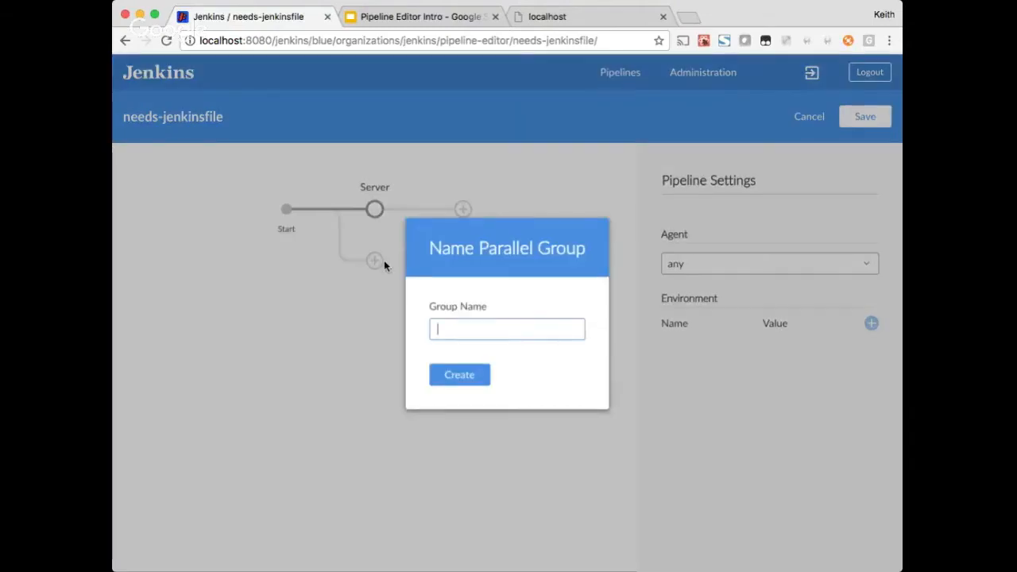
{"action": "type", "text": "Build"}
{"action": "left_click", "coordinate": [466, 379]}
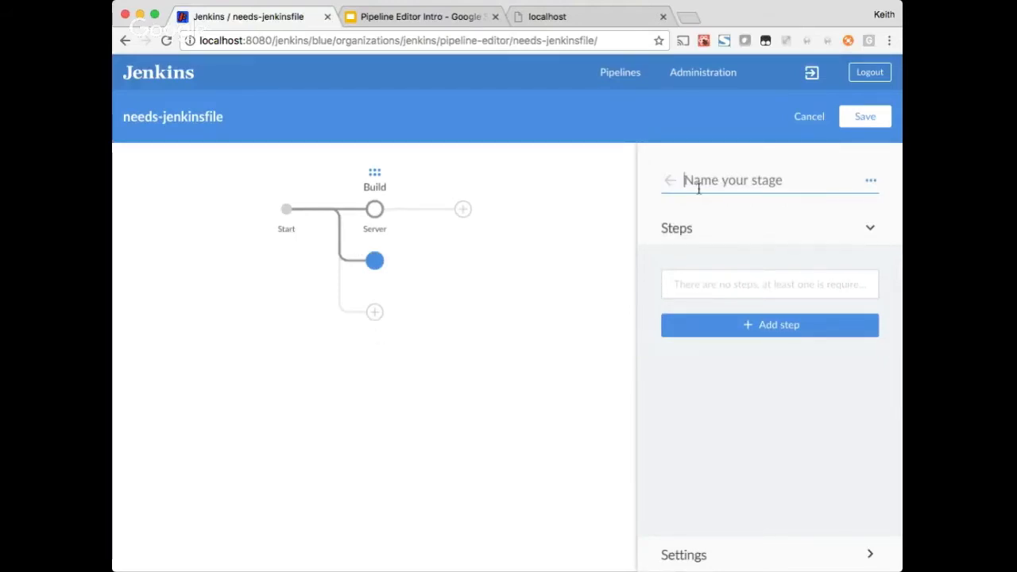
{"action": "type", "text": "Client"}
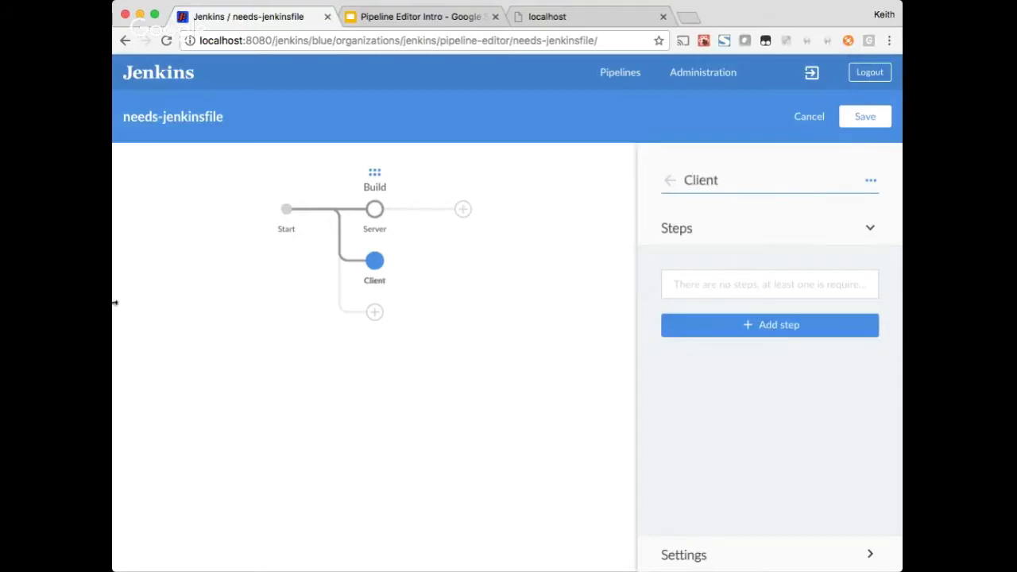
Give the Client stage a Shell Script step: echo "Building the client code...", npm install --save react, mkdir -p dist, cat > dist/index.html <<EOF, hello!, EOF, touch "dist/client.js".
{"action": "key", "text": "super+Tab"}
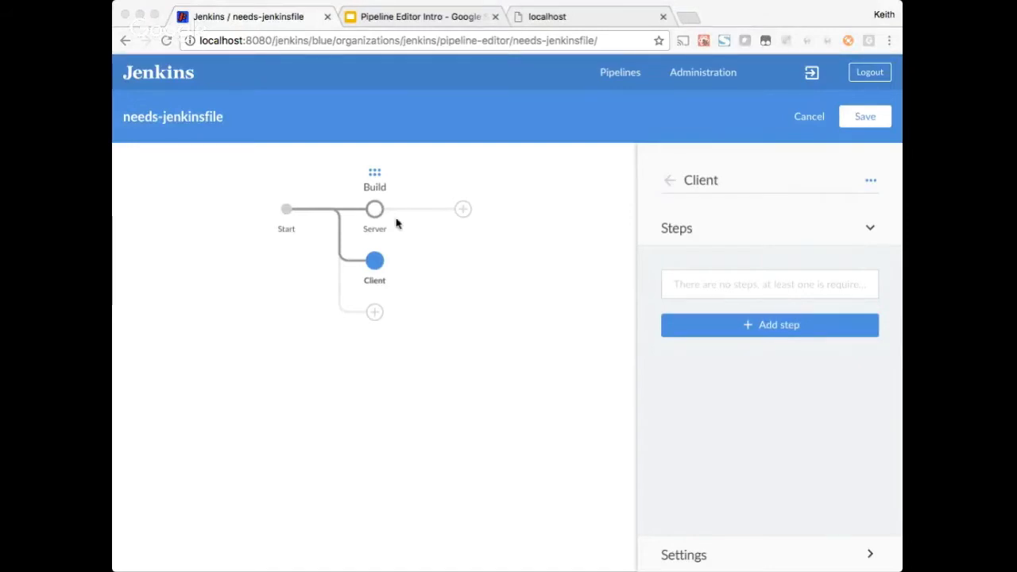
{"action": "key", "text": "super+Tab"}
{"action": "left_click", "coordinate": [769, 325]}
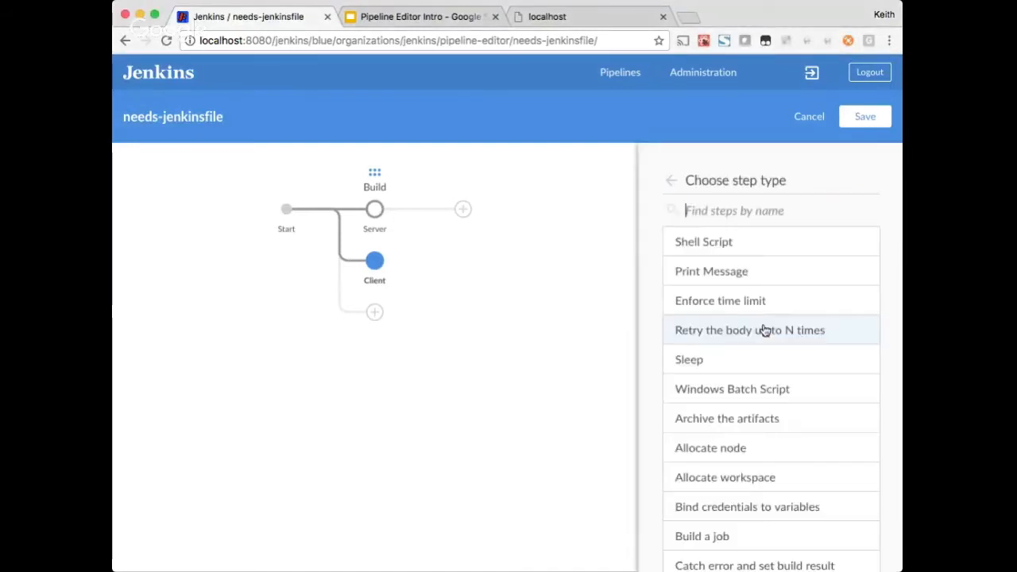
{"action": "left_click", "coordinate": [774, 240]}
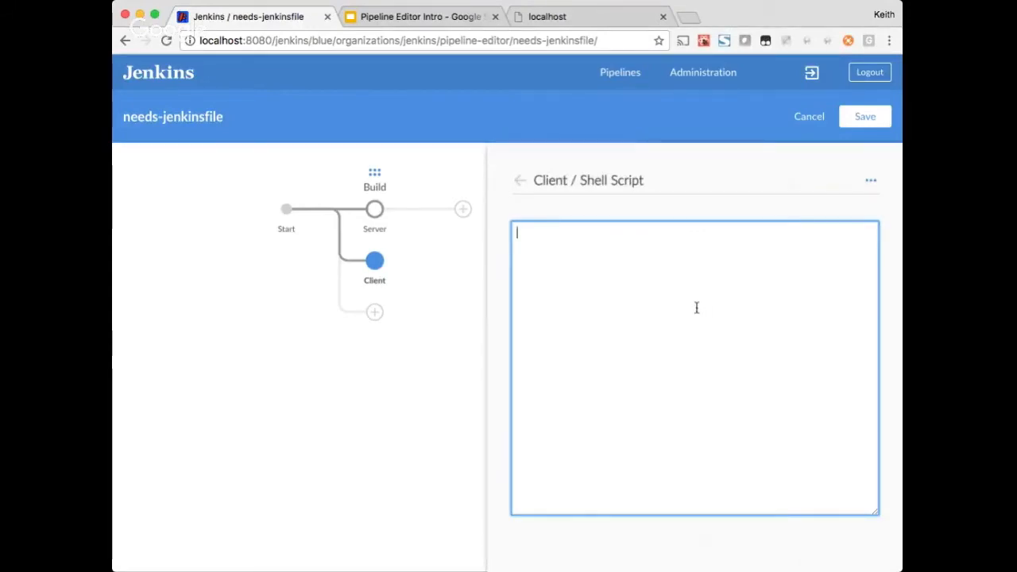
{"action": "type", "text": "echo \"Building the client code...\" npm install --save react mkdir -p dist cat > dist/index.html <<EOF hello! EOF touch \"dist/client.js\""}
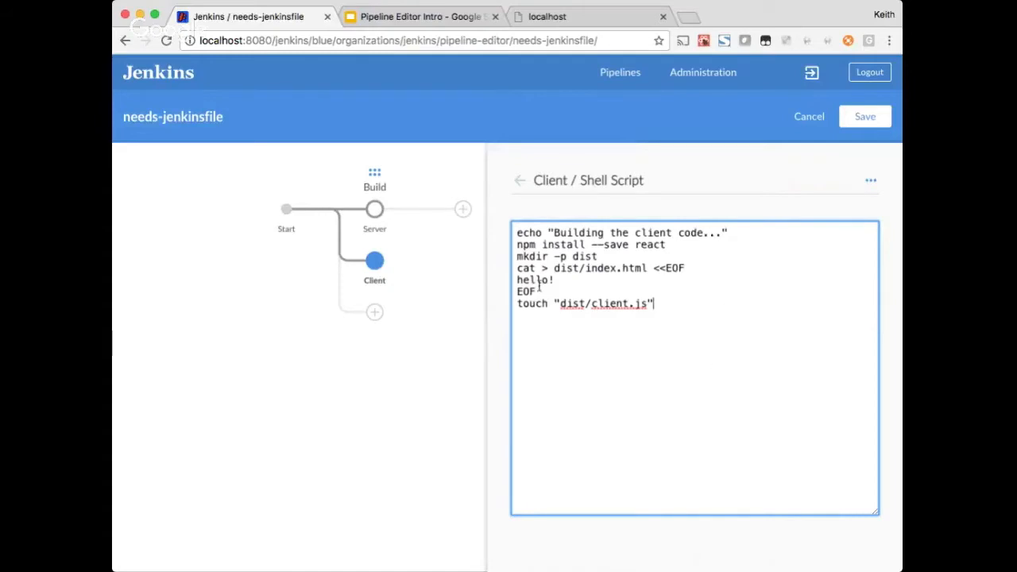
{"action": "triple_click", "coordinate": [521, 246]}
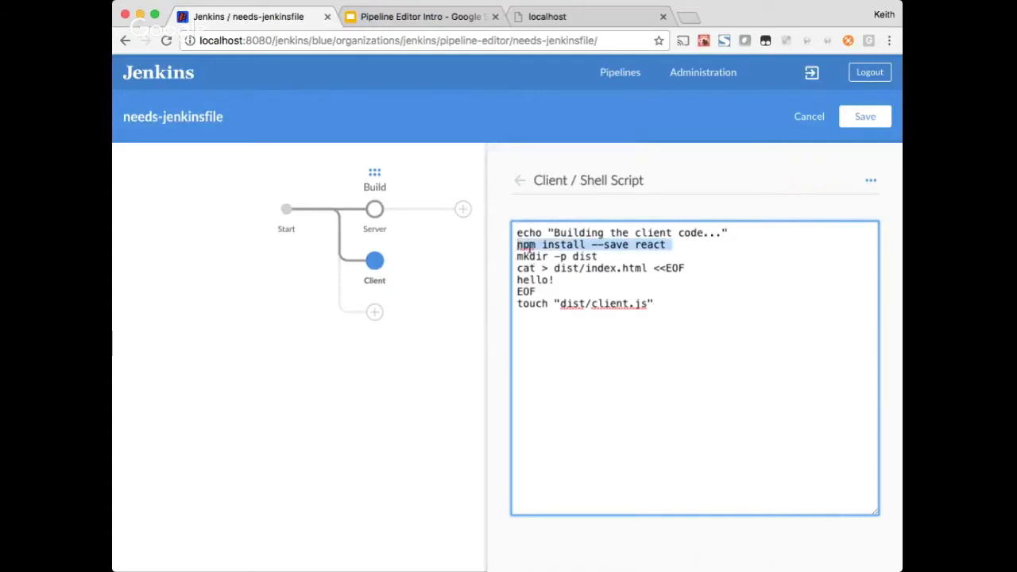
{"action": "left_click", "coordinate": [692, 244]}
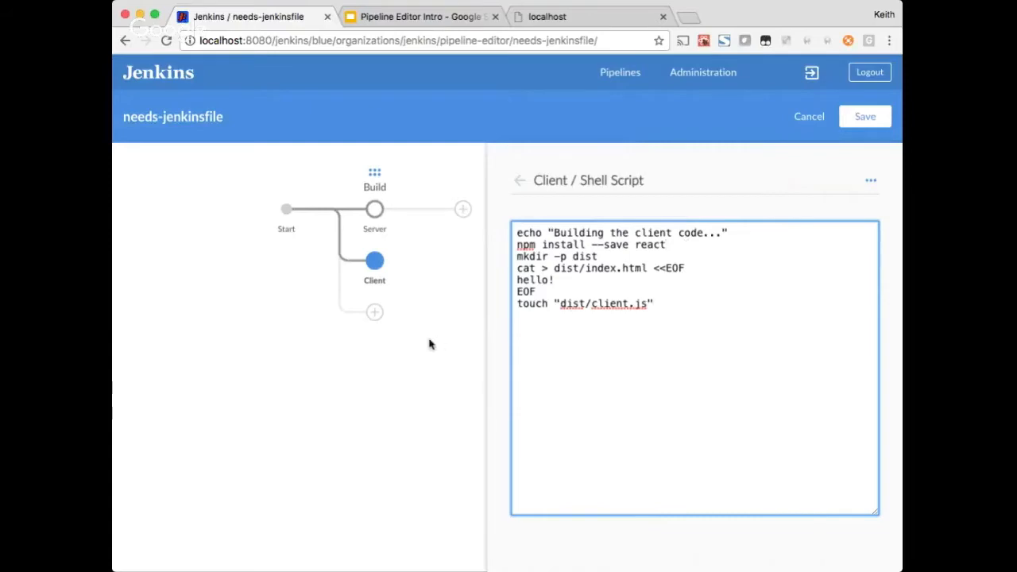
Set the Client stage's agent to docker with the image node:6 and return to the pipeline settings.
{"action": "left_click", "coordinate": [374, 262]}
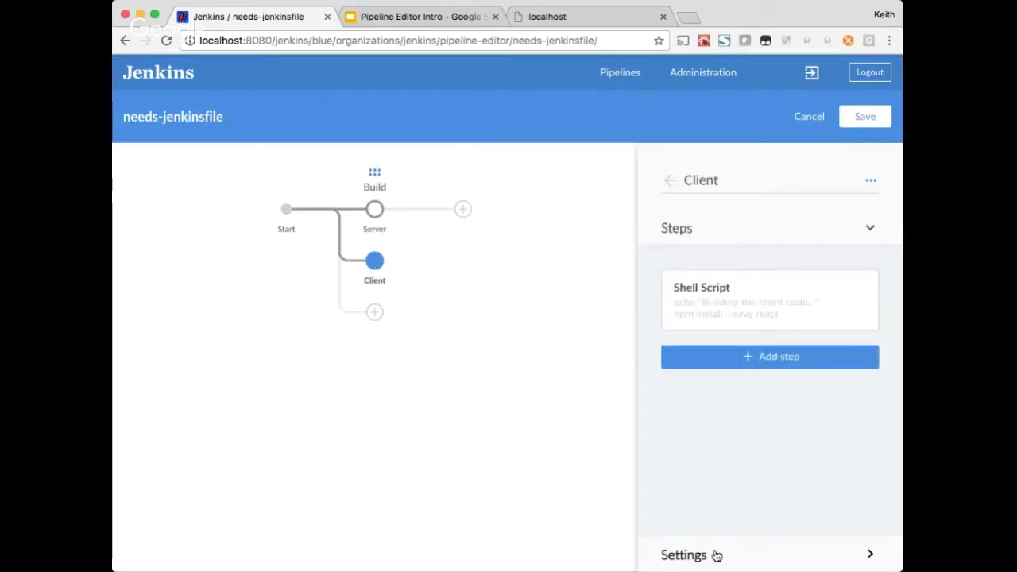
{"action": "left_click", "coordinate": [715, 555]}
{"action": "left_click", "coordinate": [738, 348]}
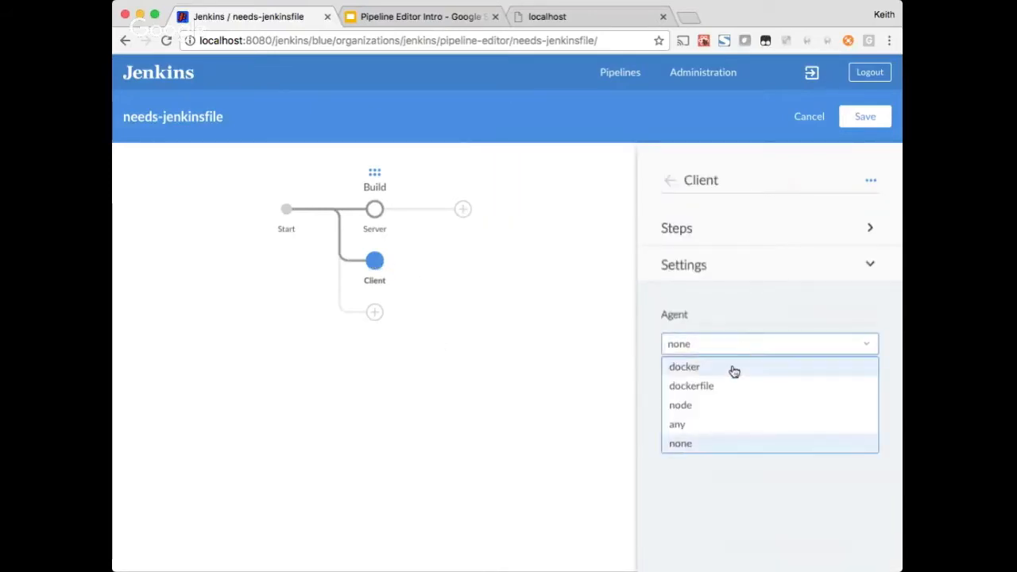
{"action": "left_click", "coordinate": [732, 369]}
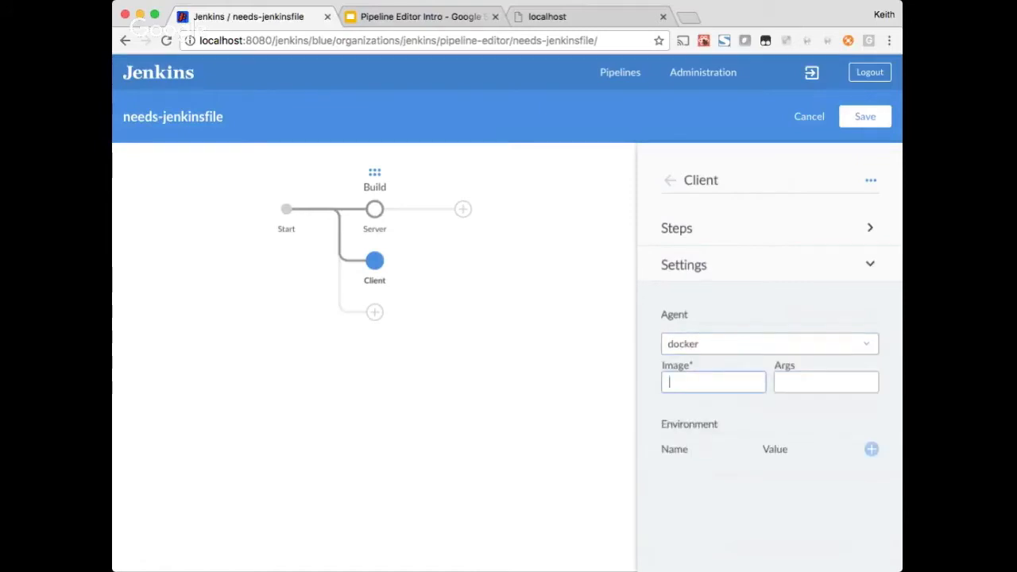
{"action": "key", "text": "super+Tab"}
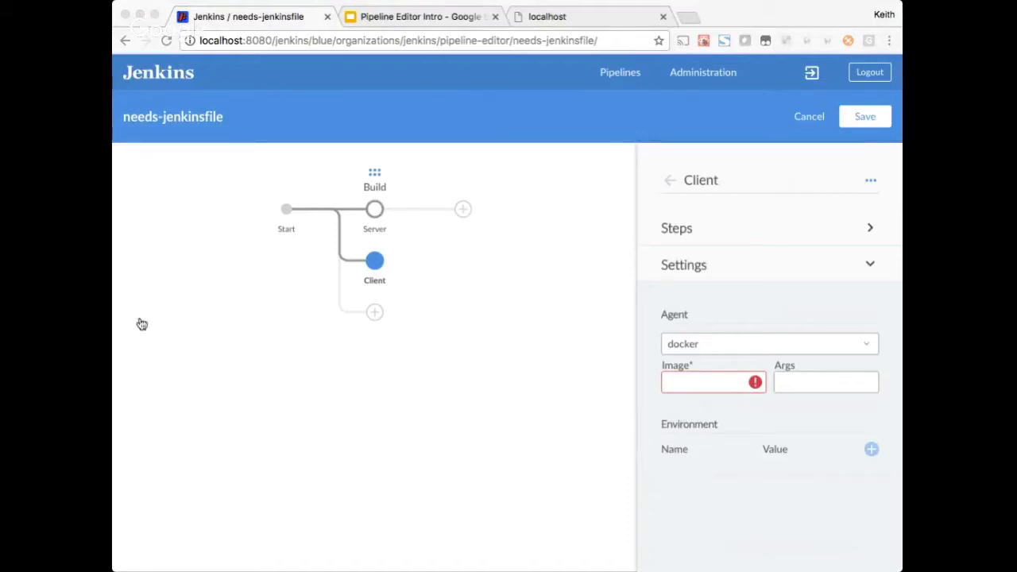
{"action": "left_click", "coordinate": [690, 379]}
{"action": "type", "text": "node:6"}
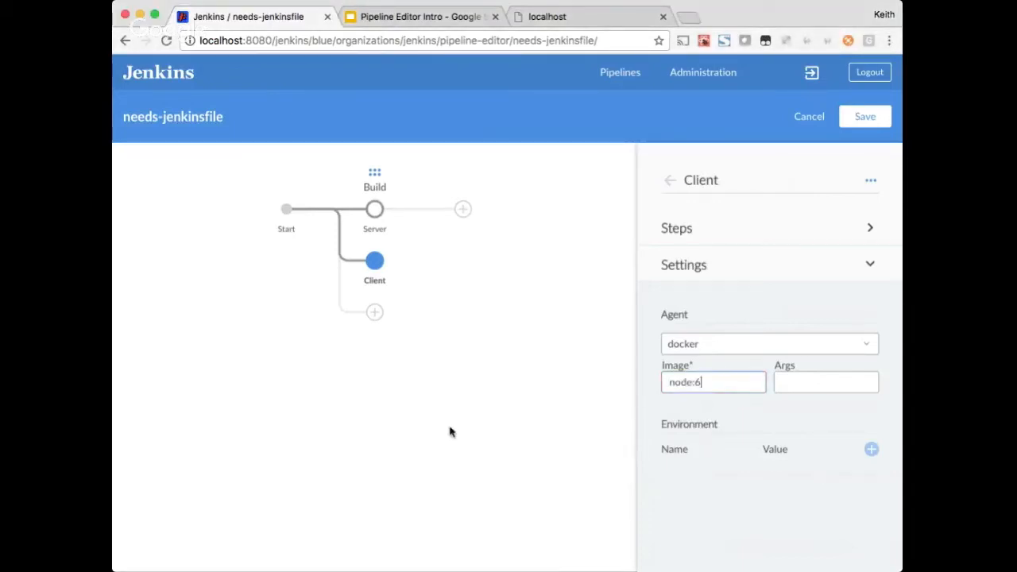
{"action": "key", "text": "super+Tab"}
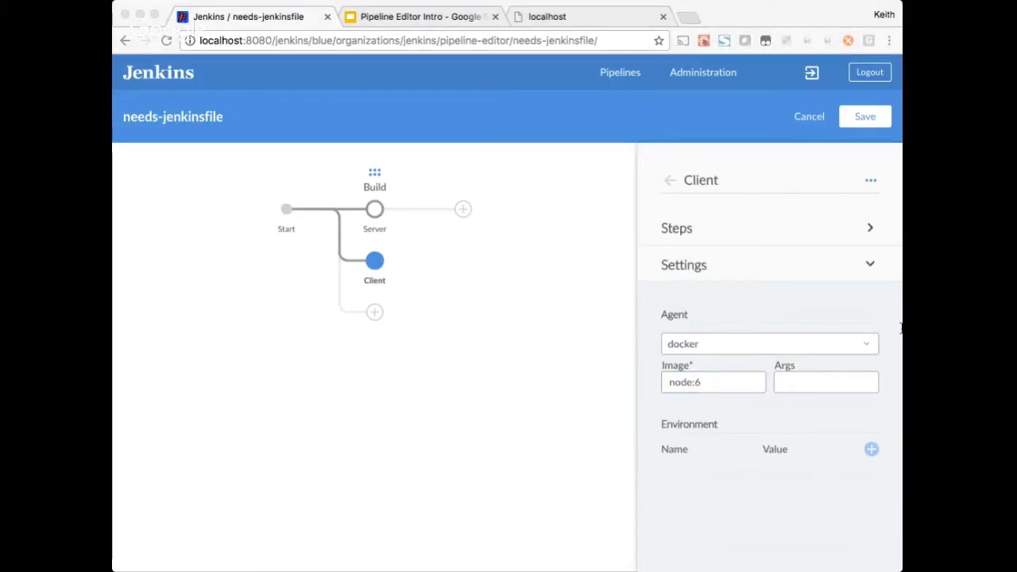
{"action": "key", "text": "super+Tab"}
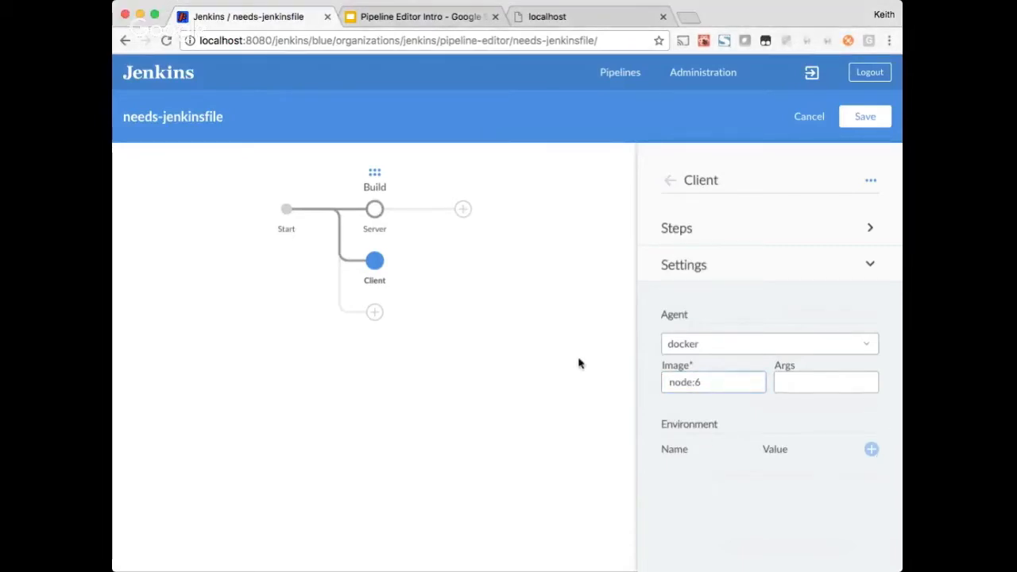
{"action": "left_click", "coordinate": [574, 364]}
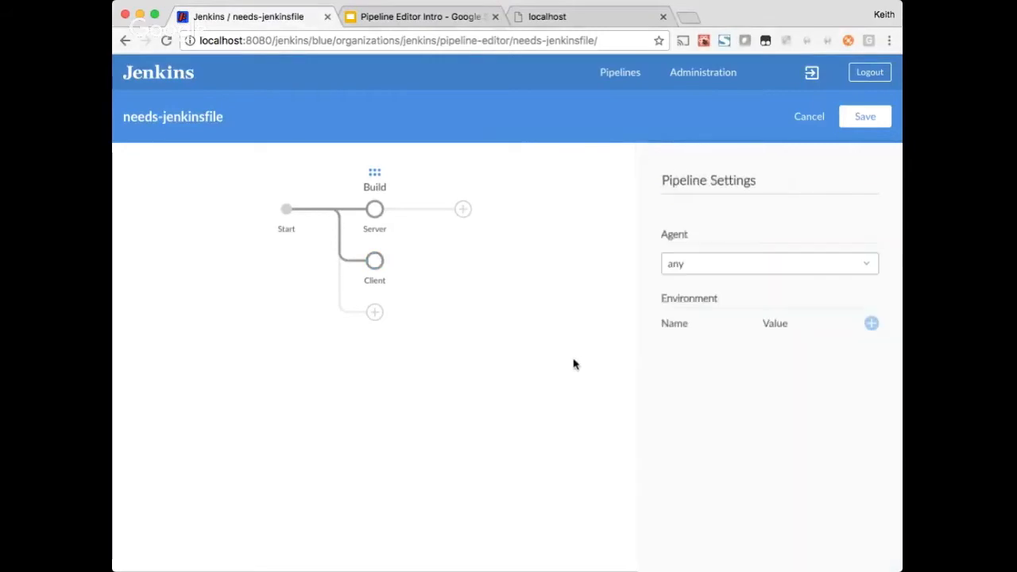
Save the pipeline and open the details of its first run on the master branch.
{"action": "left_click", "coordinate": [864, 117]}
{"action": "left_click", "coordinate": [397, 435]}
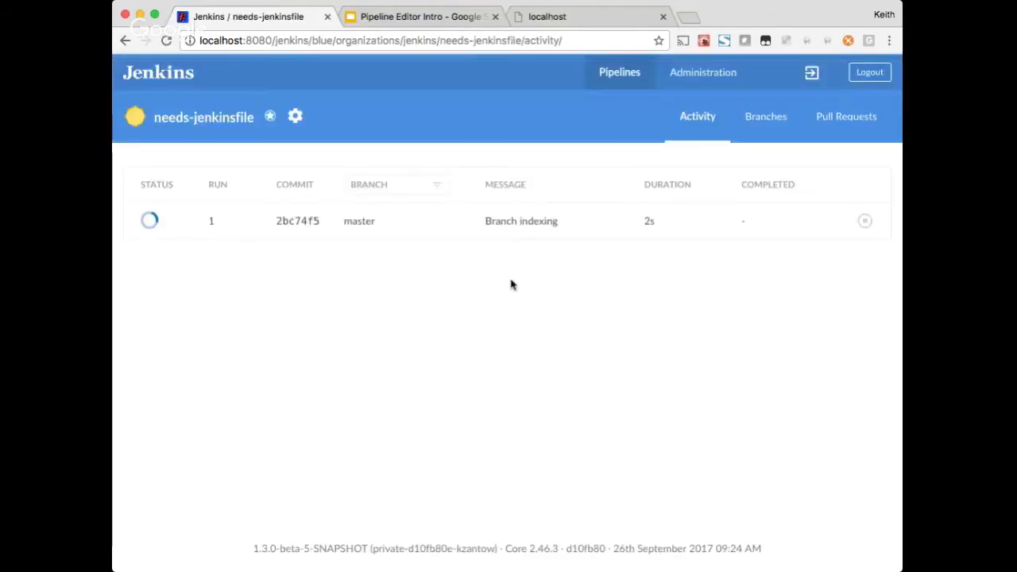
{"action": "left_click", "coordinate": [383, 224]}
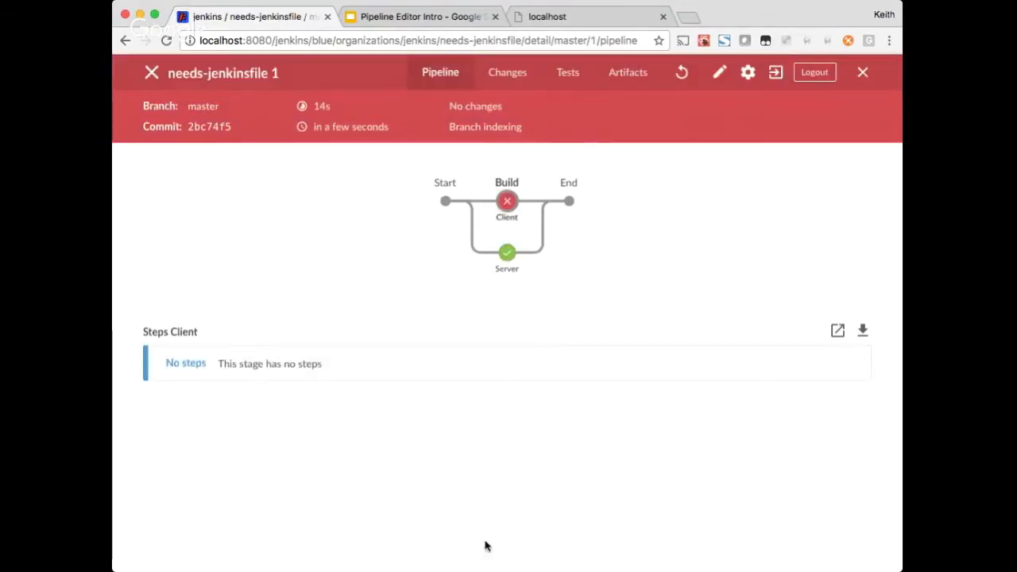
Examine the log of the Client stage's shell script to find out why it failed.
{"action": "scroll", "coordinate": [644, 166], "scroll_direction": "up", "scroll_amount": 2}
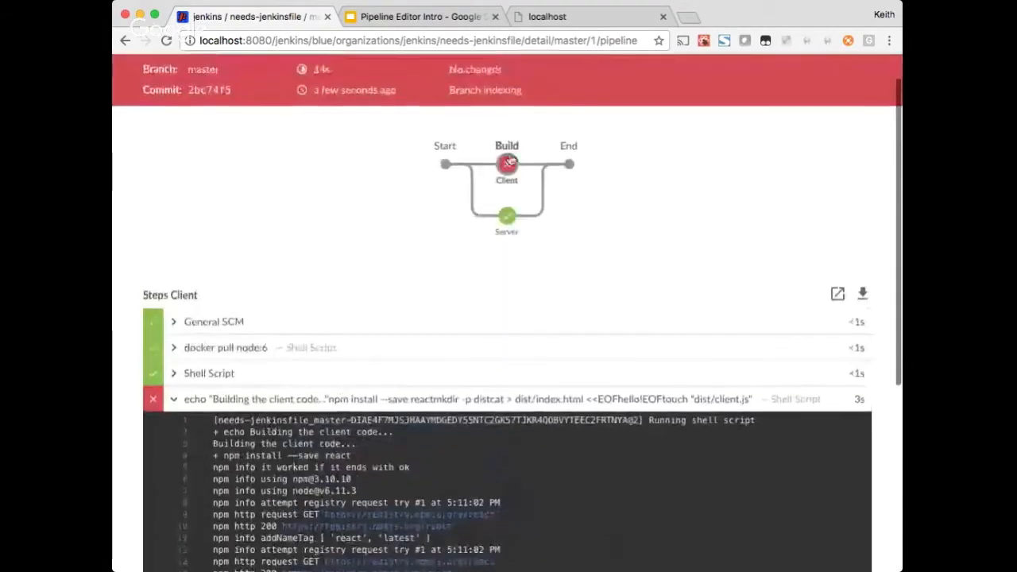
{"action": "scroll", "coordinate": [667, 186], "scroll_direction": "down", "scroll_amount": 5}
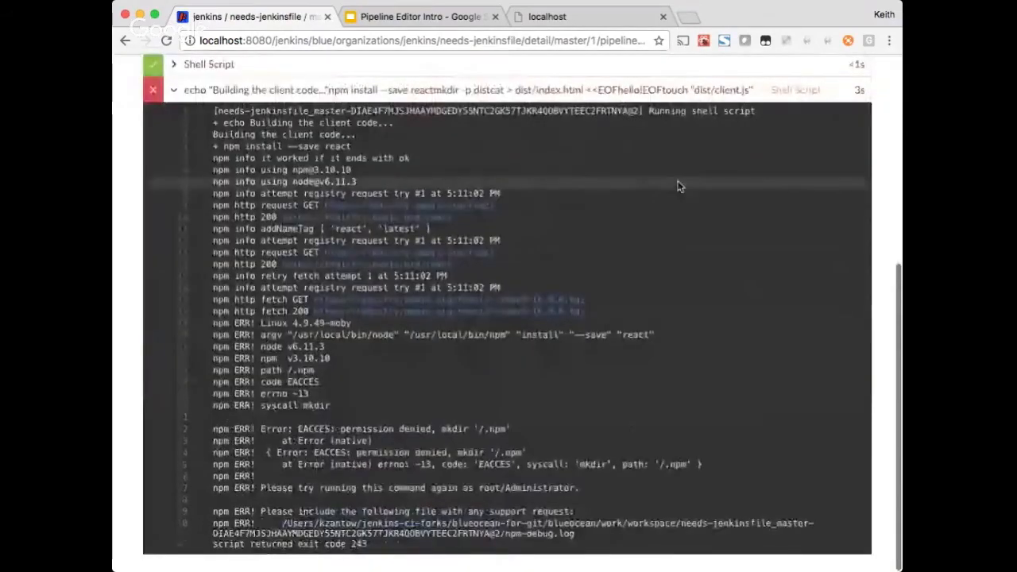
{"action": "scroll", "coordinate": [699, 333], "scroll_direction": "up", "scroll_amount": 3}
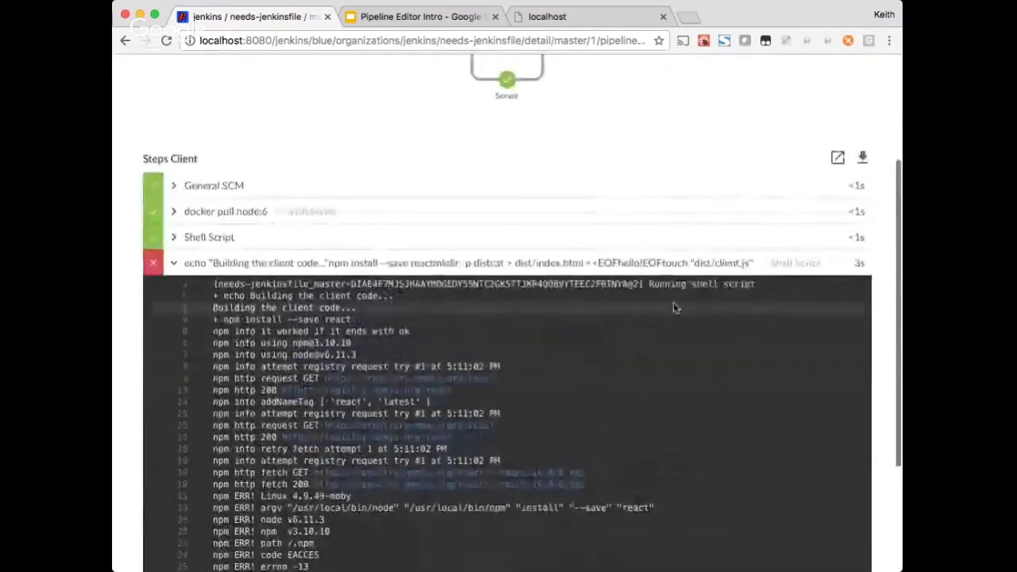
{"action": "scroll", "coordinate": [679, 324], "scroll_direction": "down", "scroll_amount": 1}
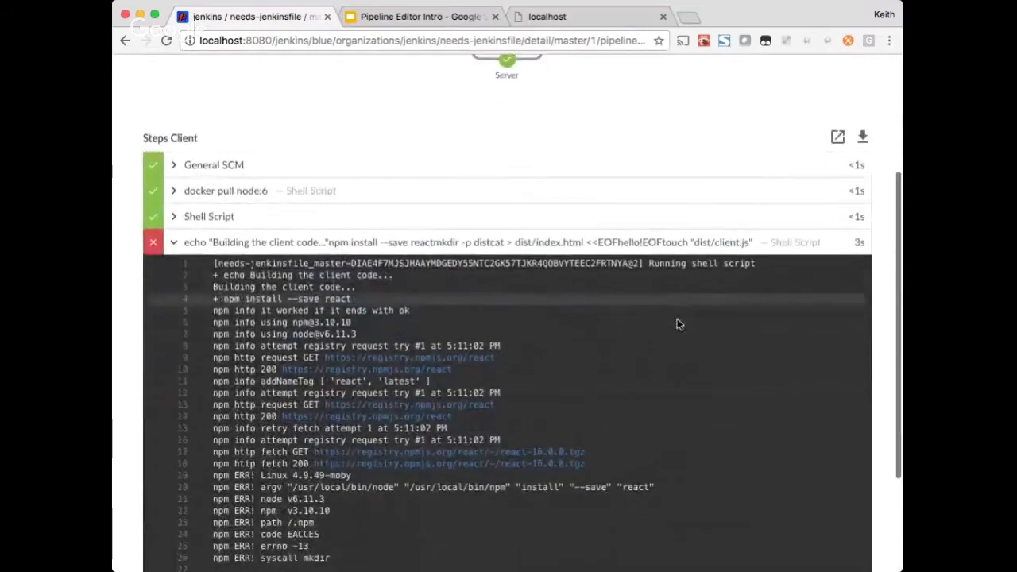
{"action": "scroll", "coordinate": [680, 324], "scroll_direction": "down", "scroll_amount": 5}
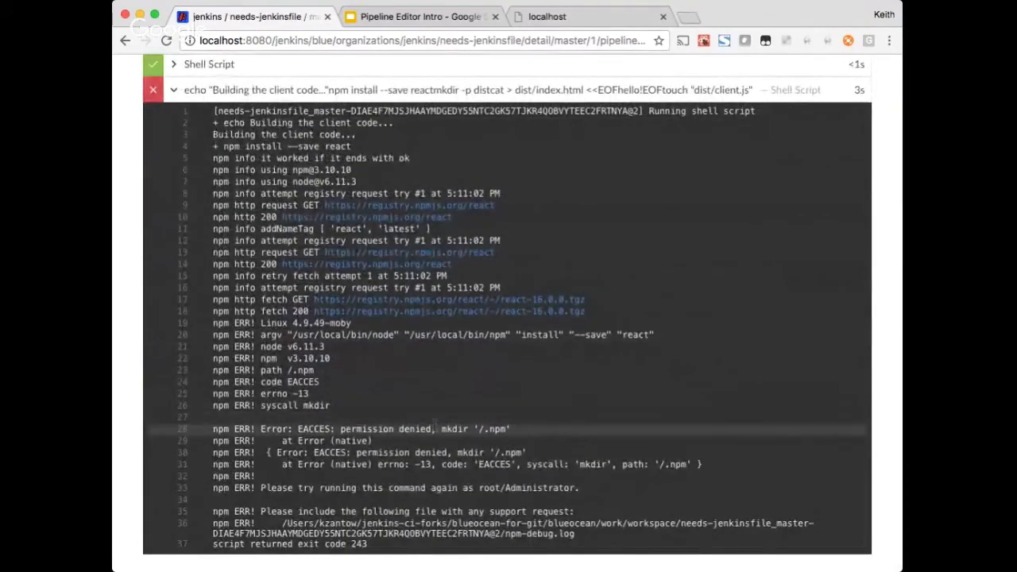
{"action": "scroll", "coordinate": [658, 506], "scroll_direction": "down", "scroll_amount": 1}
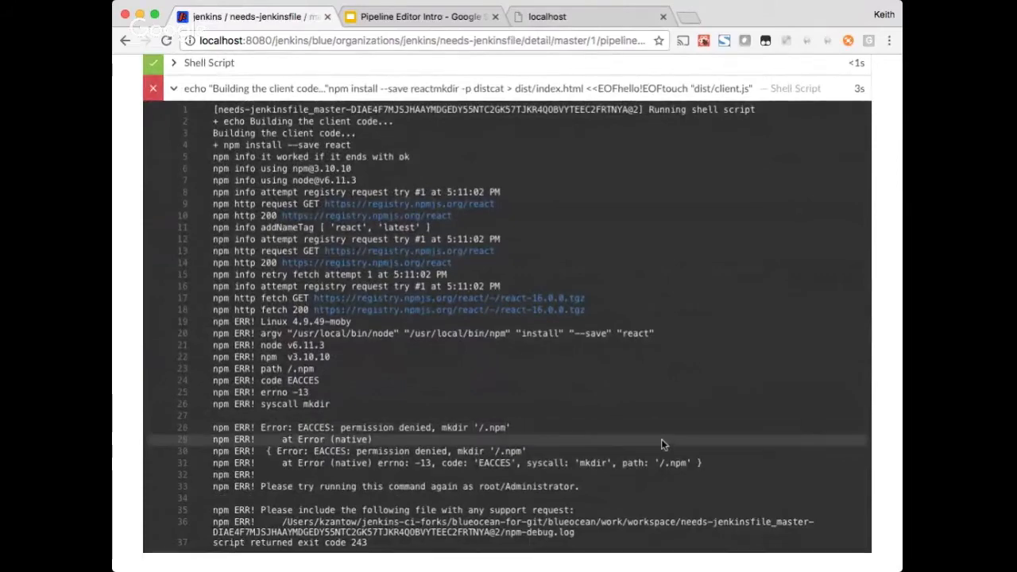
Reopen the pipeline for editing from the failed run and set the Client stage's docker Args to -u 0:0.
{"action": "scroll", "coordinate": [693, 454], "scroll_direction": "up", "scroll_amount": 10}
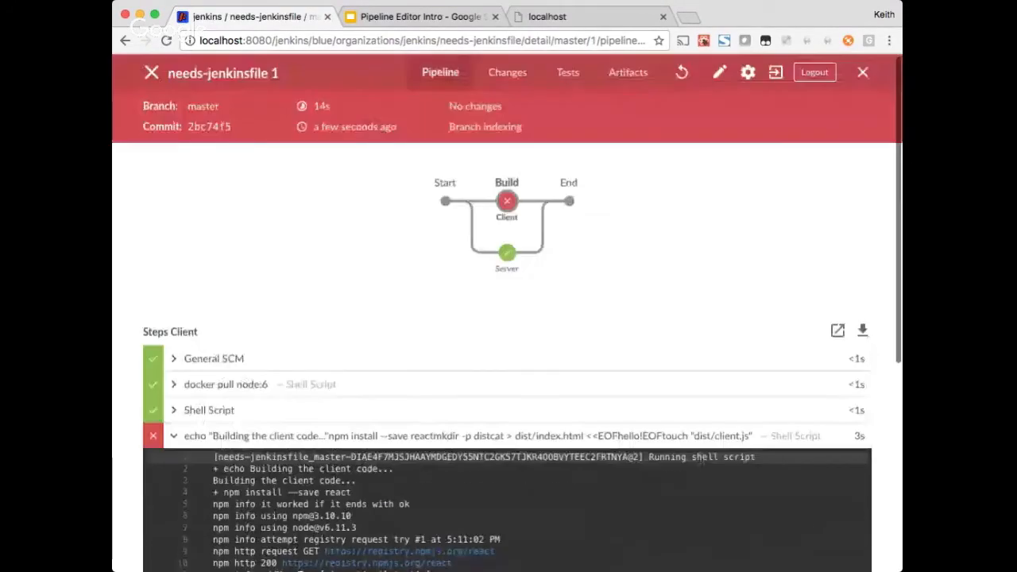
{"action": "left_click", "coordinate": [718, 72]}
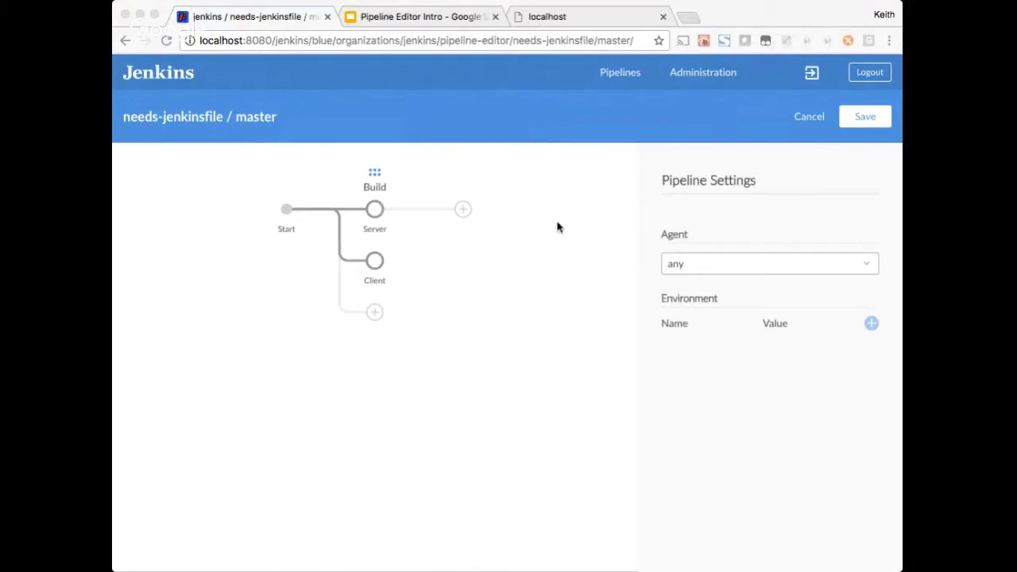
{"action": "left_click", "coordinate": [377, 266]}
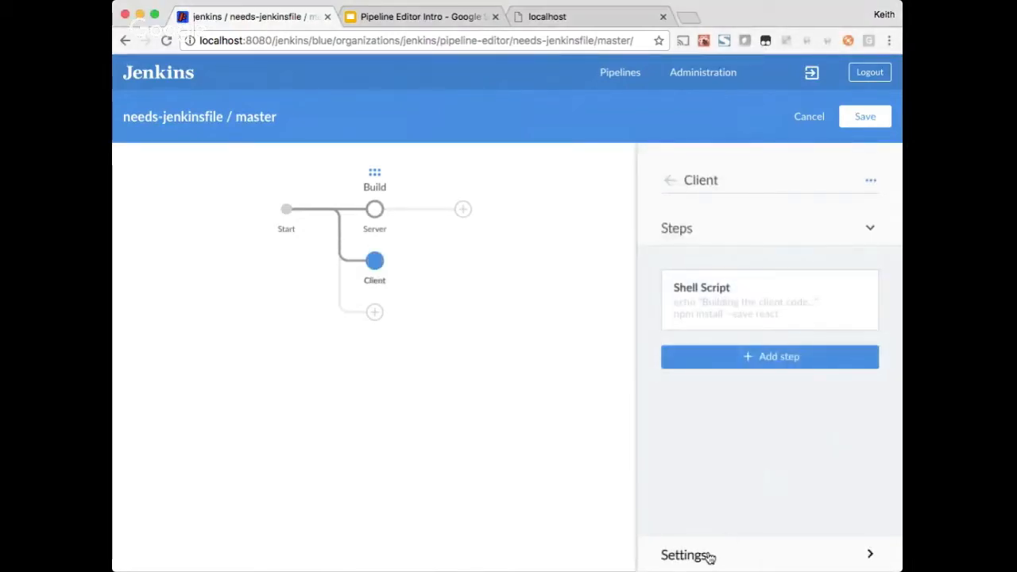
{"action": "left_click", "coordinate": [707, 554]}
{"action": "left_click", "coordinate": [803, 384]}
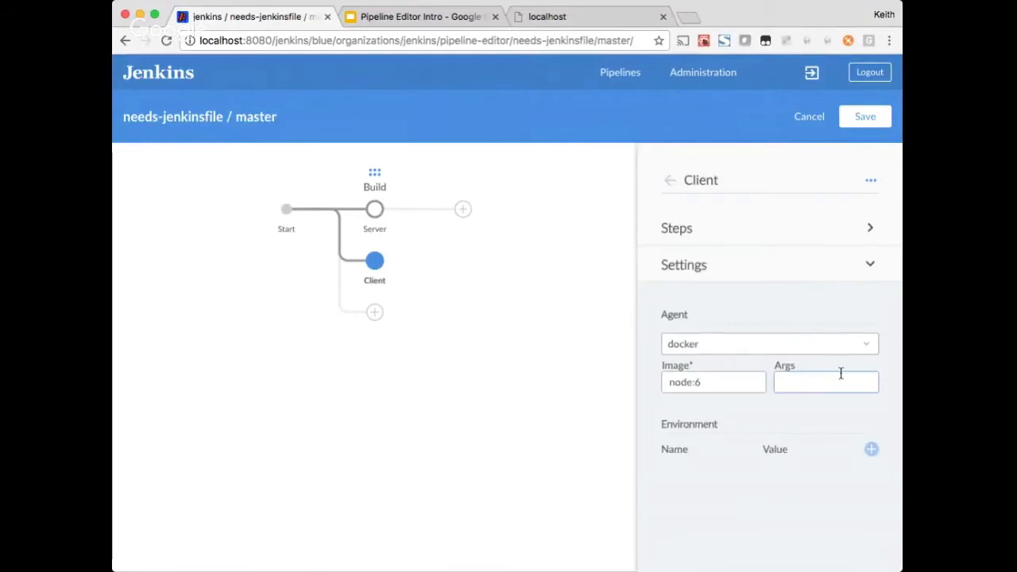
{"action": "type", "text": "-u 0:0"}
{"action": "left_click", "coordinate": [483, 358]}
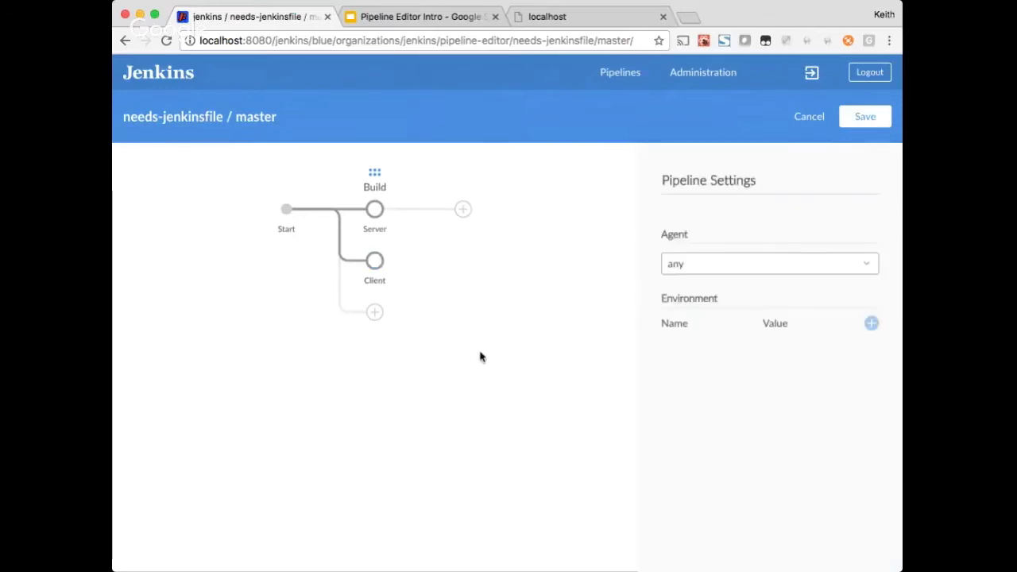
Save and run the pipeline on master, then show the Client stage's steps in run 2.
{"action": "left_click", "coordinate": [863, 118]}
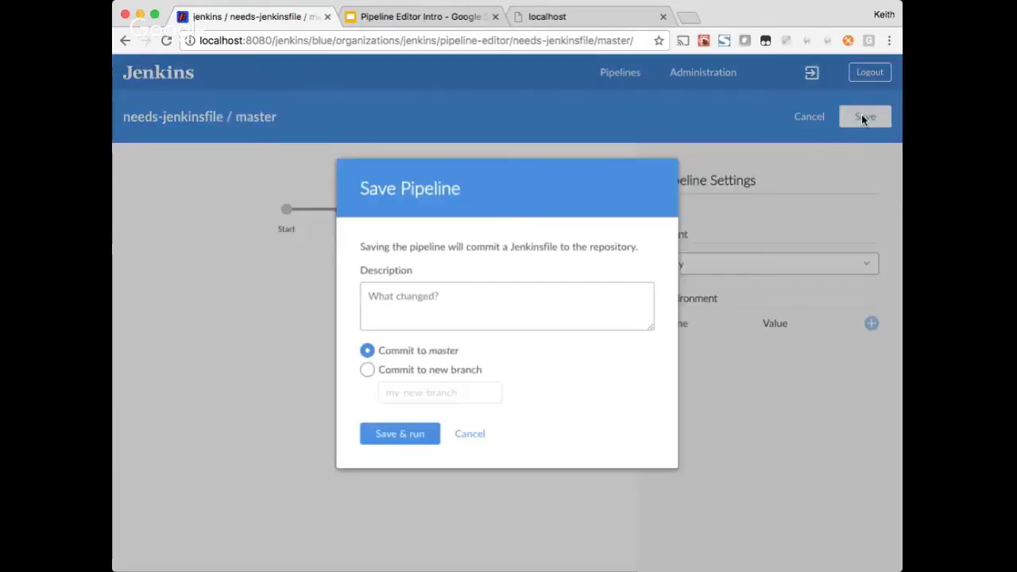
{"action": "left_click", "coordinate": [394, 425]}
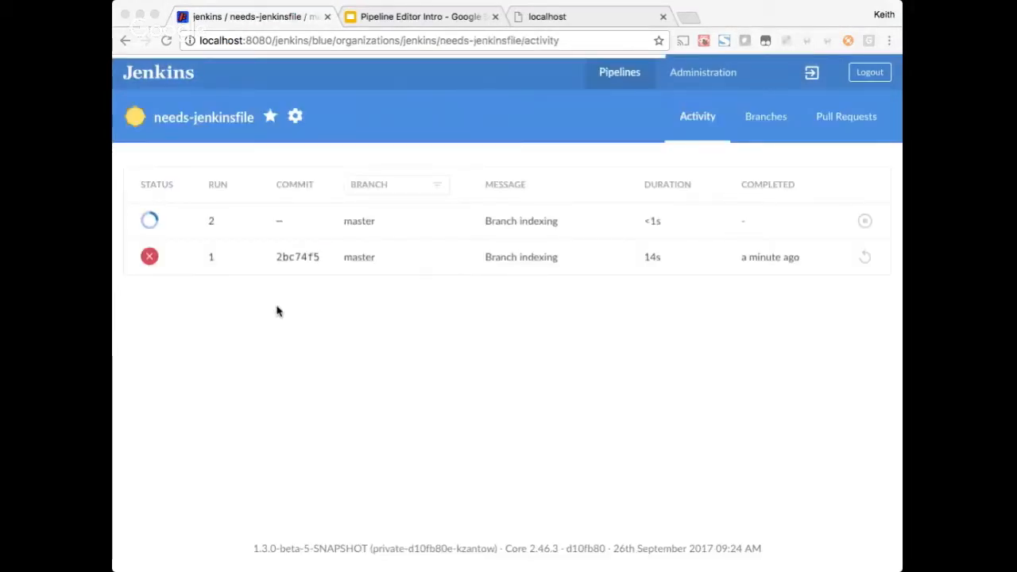
{"action": "left_click", "coordinate": [361, 221]}
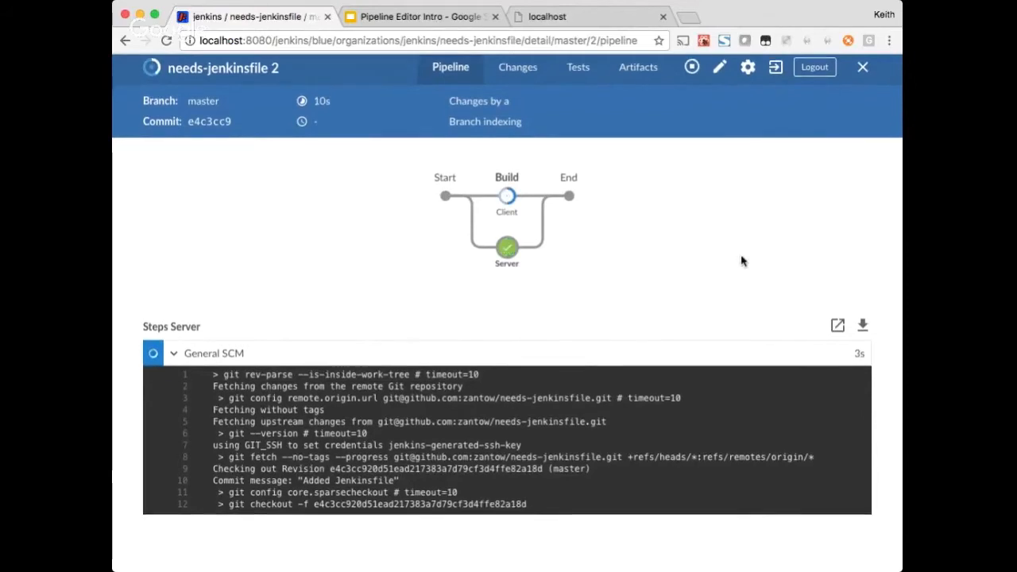
{"action": "left_click", "coordinate": [508, 204]}
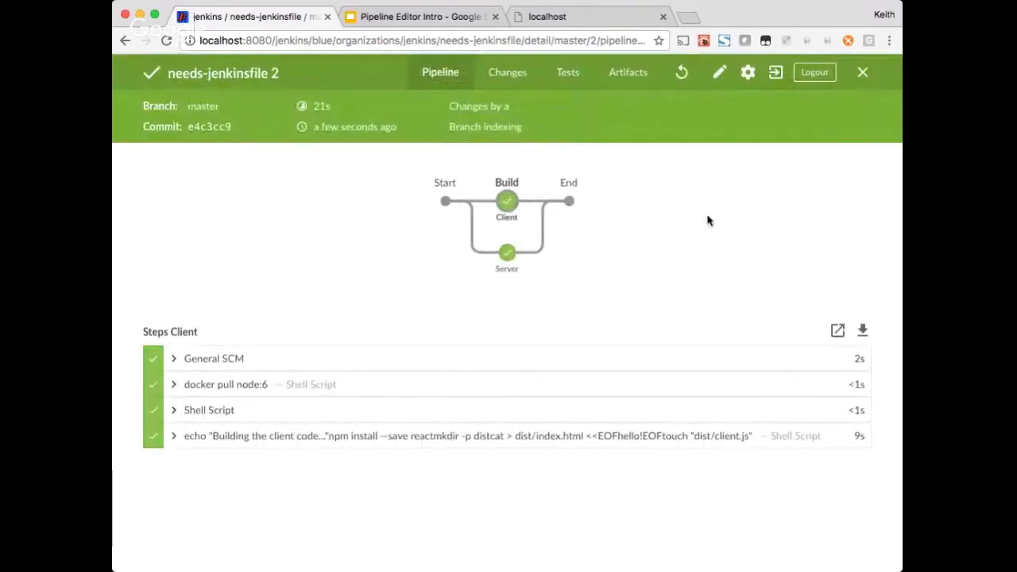
Reopen the pipeline for editing and add a file-stashing step to the Client stage, named client and including **/dist/*.
{"action": "left_click", "coordinate": [719, 75]}
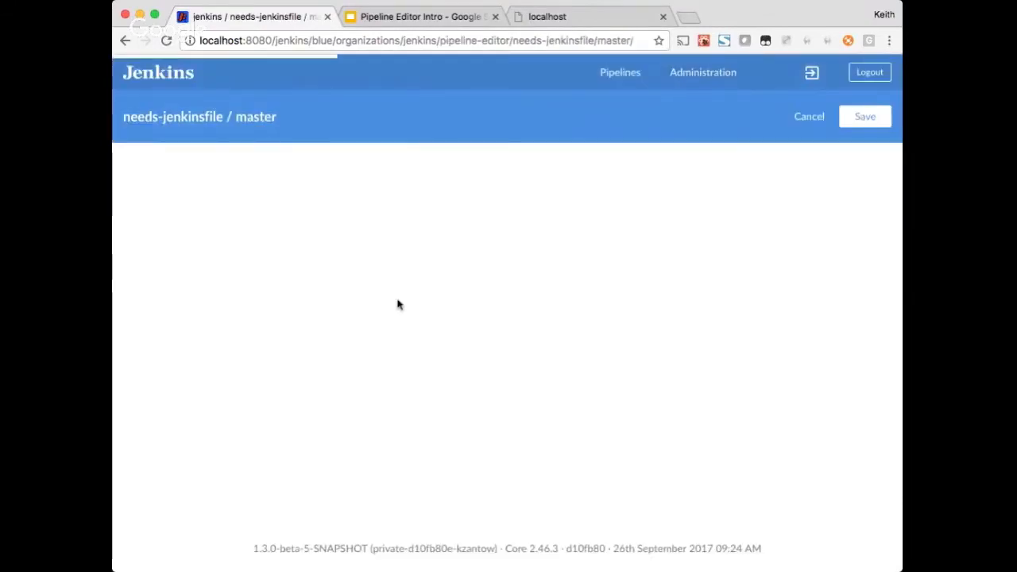
{"action": "left_click", "coordinate": [374, 260]}
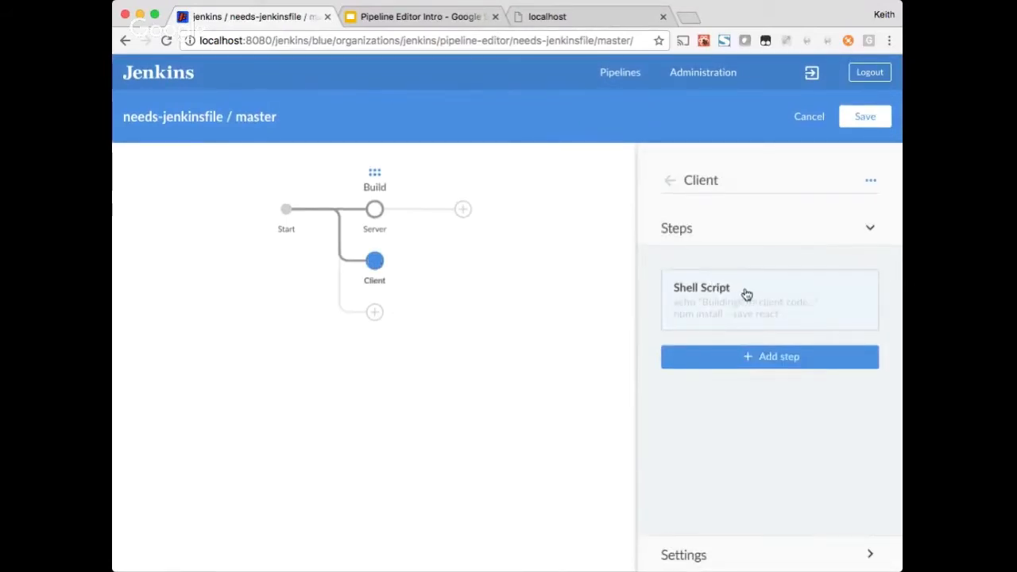
{"action": "left_click", "coordinate": [771, 359]}
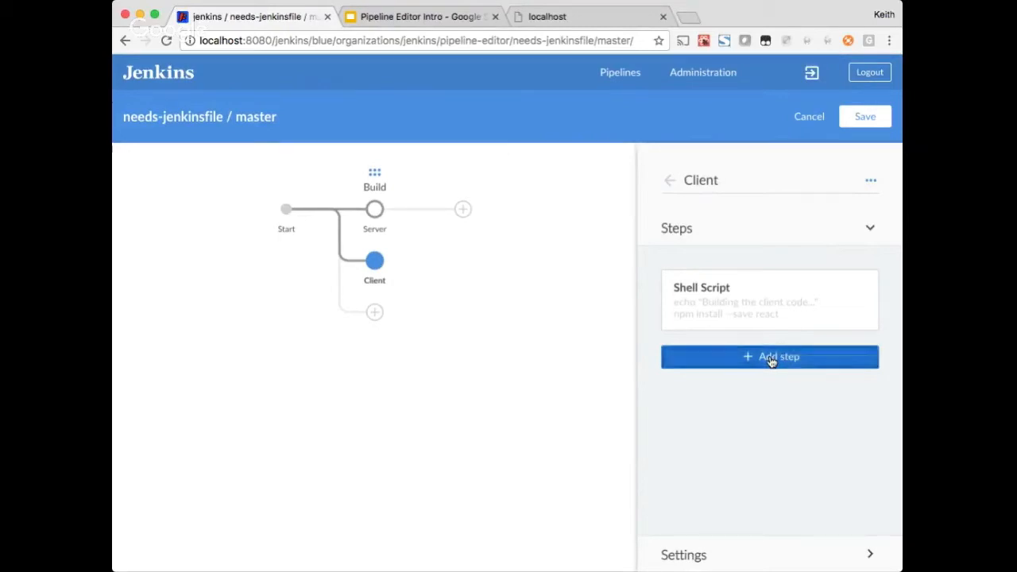
{"action": "type", "text": "stash"}
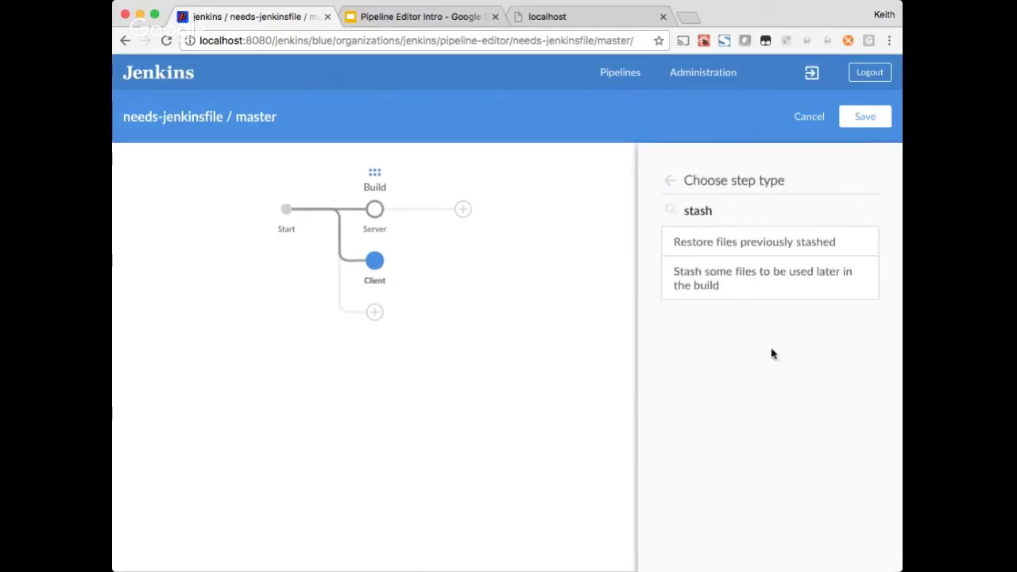
{"action": "left_click", "coordinate": [771, 274]}
{"action": "left_click", "coordinate": [594, 252]}
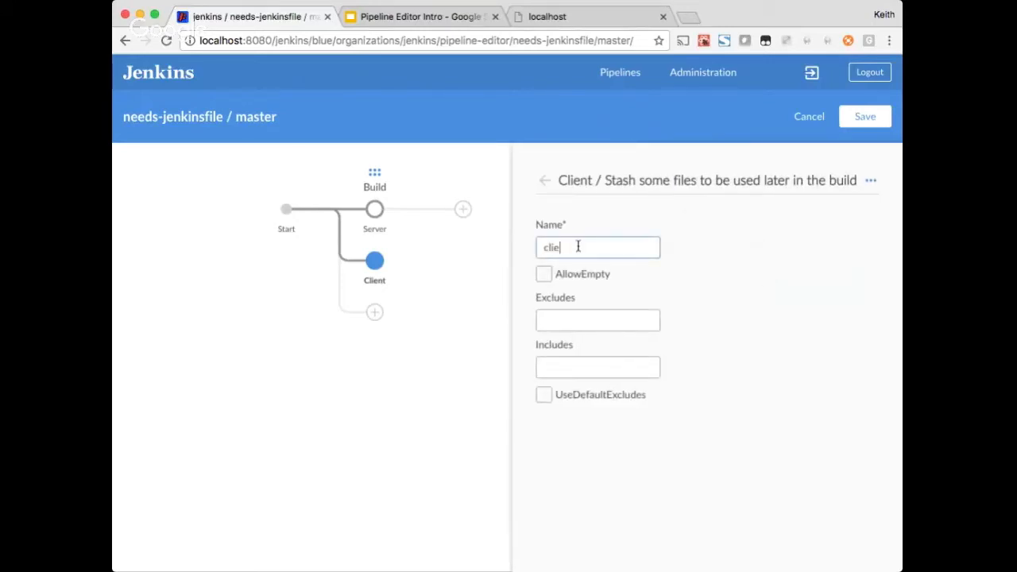
{"action": "left_click", "coordinate": [597, 367]}
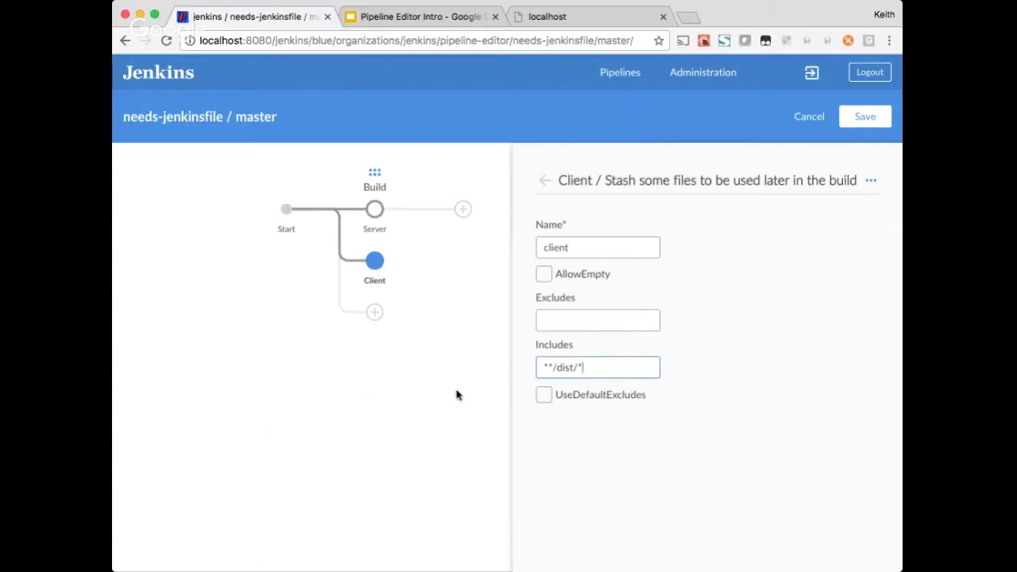
{"action": "left_click", "coordinate": [437, 396]}
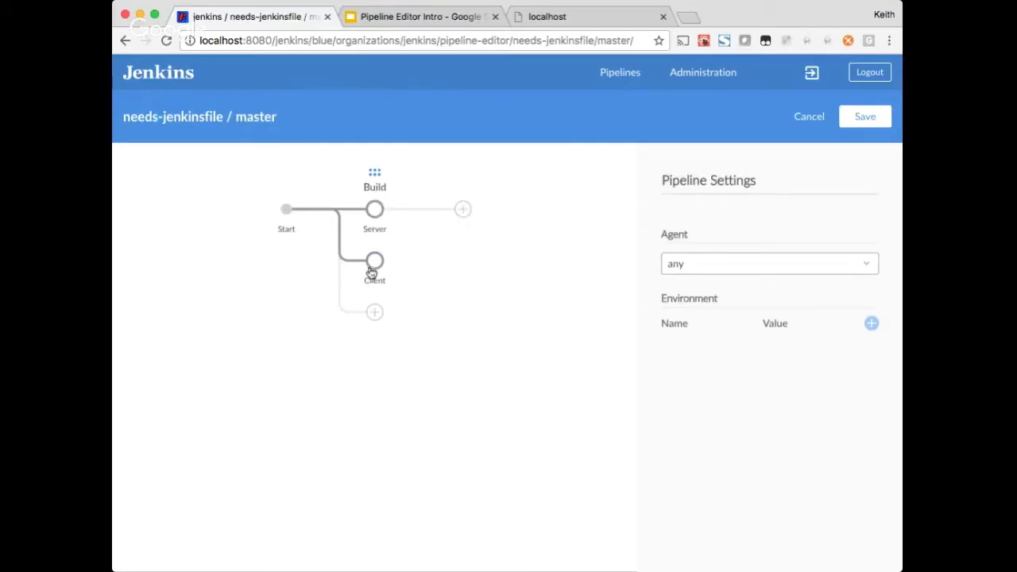
Add a Chrome stage after Build and set its agent to docker with the image selenium/standalone-chrome.
{"action": "left_click", "coordinate": [463, 210]}
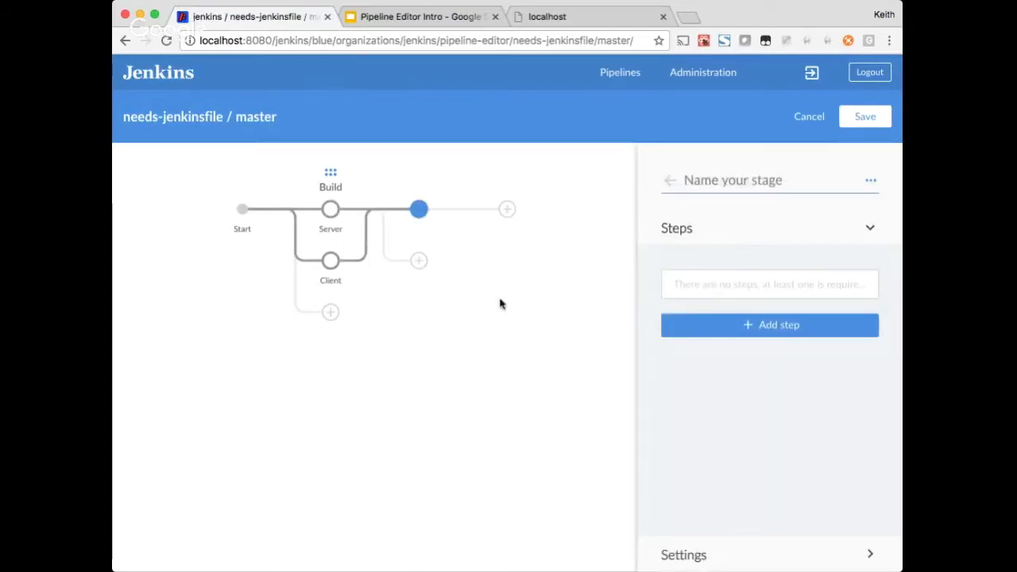
{"action": "type", "text": "Chrome"}
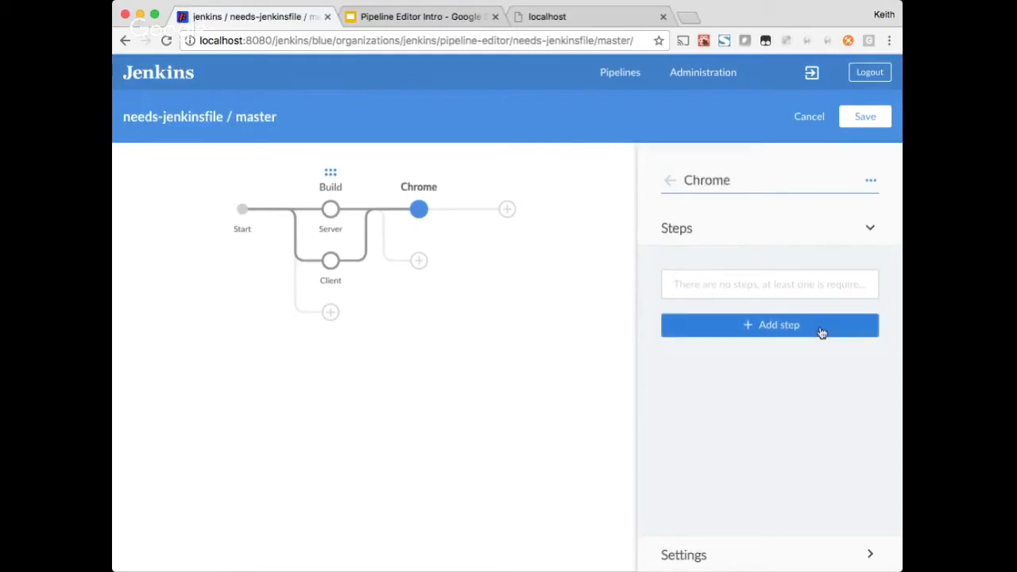
{"action": "key", "text": "super+Tab"}
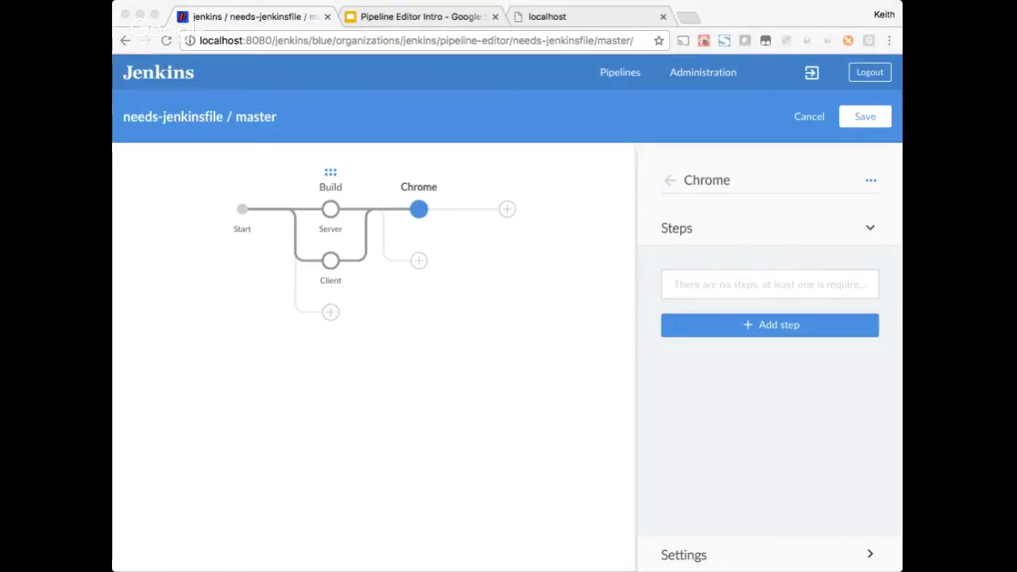
{"action": "left_click", "coordinate": [682, 558]}
{"action": "left_click", "coordinate": [742, 346]}
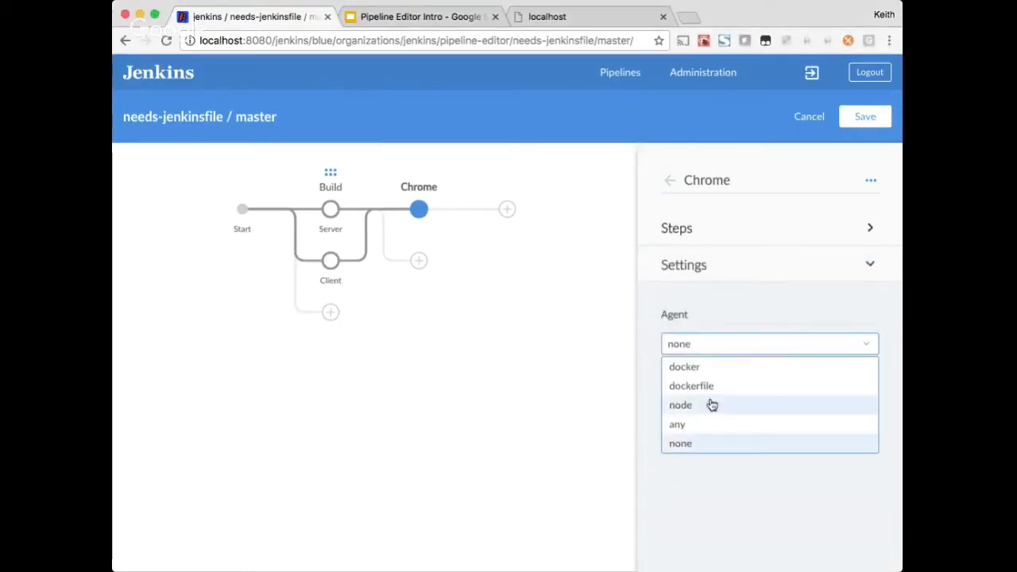
{"action": "left_click", "coordinate": [721, 367]}
{"action": "type", "text": "selenium/standalone-chrome"}
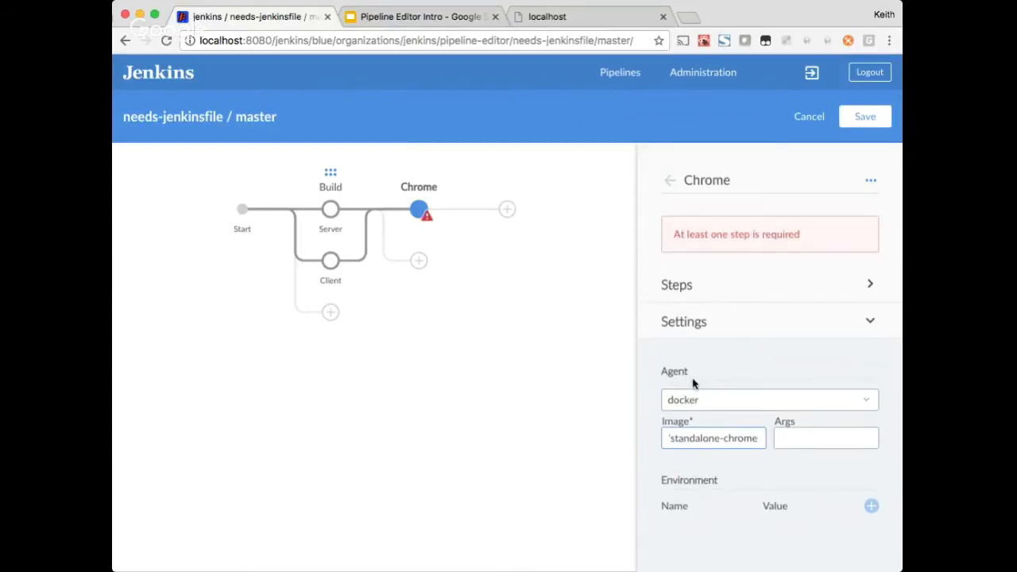
Give the Chrome stage a Shell Script step containing echo 'mvn test -Dbrowser=chrome' and return to the pipeline settings.
{"action": "left_click", "coordinate": [715, 286]}
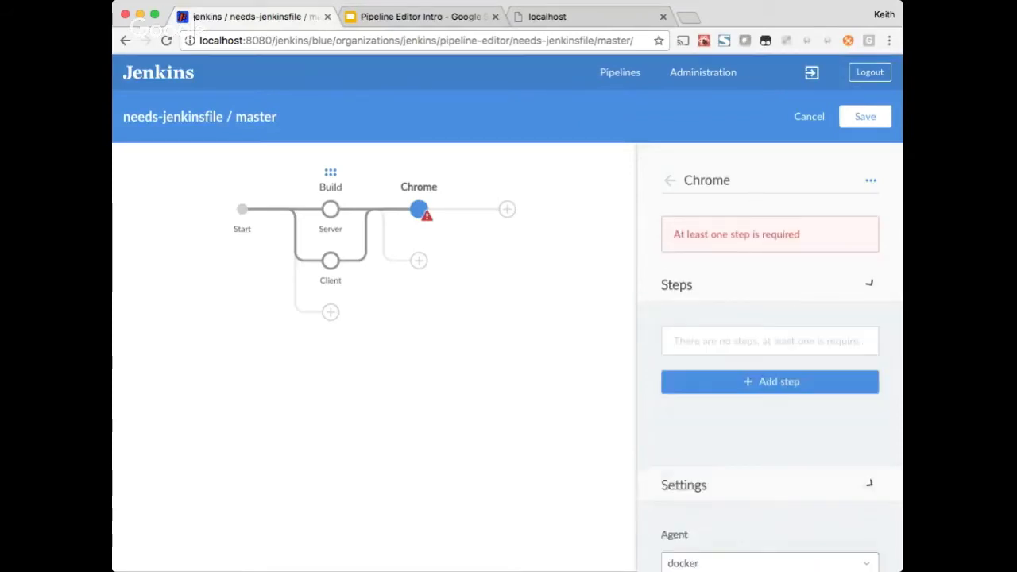
{"action": "key", "text": "super+Tab"}
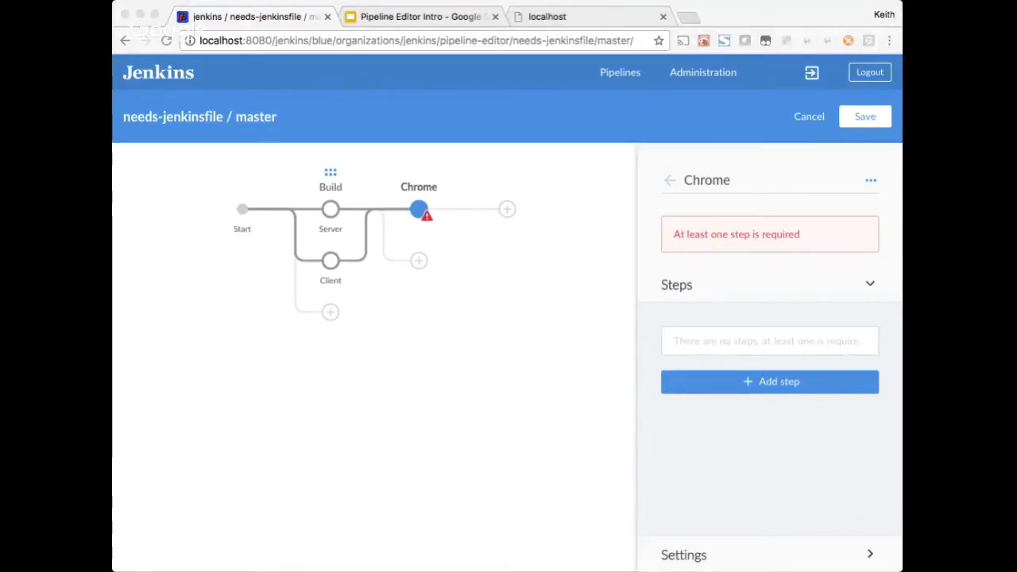
{"action": "left_click", "coordinate": [538, 370]}
{"action": "left_click", "coordinate": [768, 385]}
{"action": "left_click", "coordinate": [754, 243]}
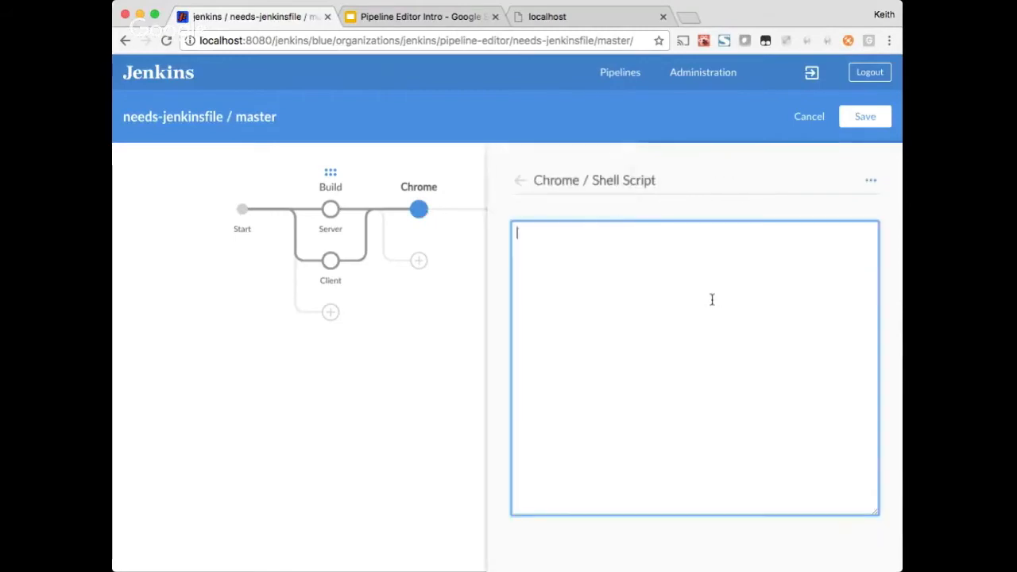
{"action": "type", "text": "echo 'bus test <$browser>chrome'"}
{"action": "left_click", "coordinate": [427, 395]}
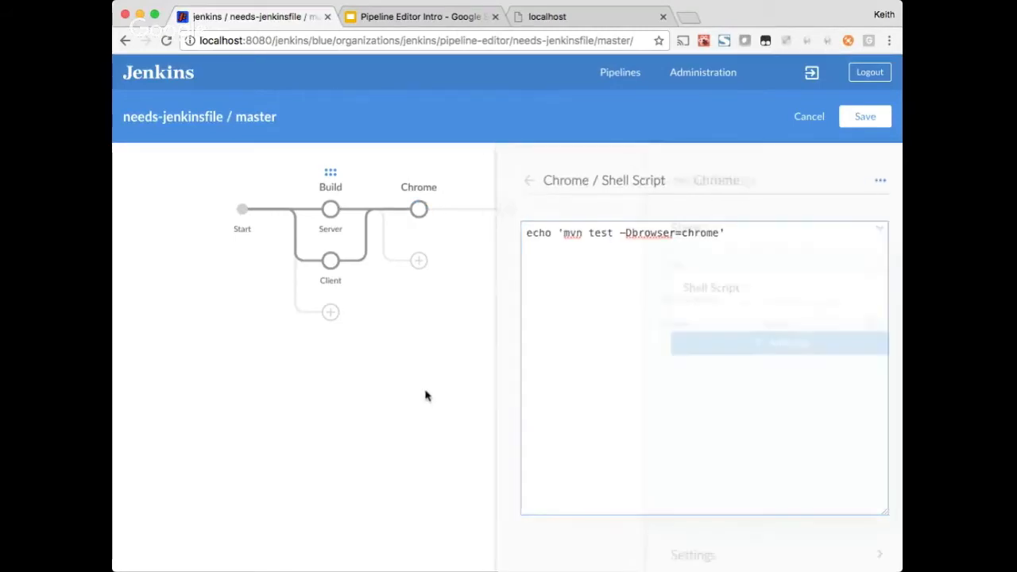
Add a Firefox stage parallel to Chrome, naming the parallel group Test.
{"action": "left_click", "coordinate": [420, 263]}
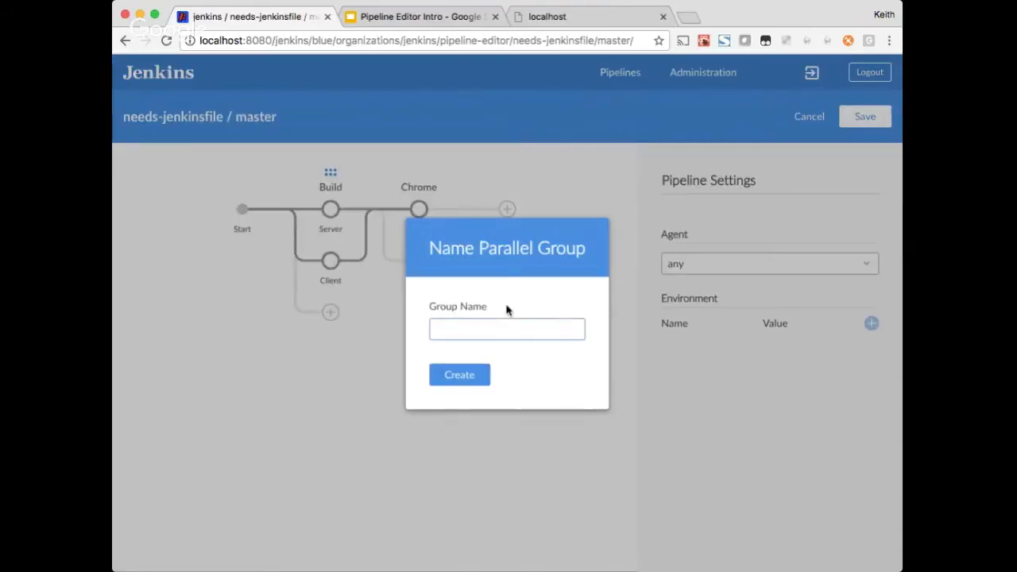
{"action": "type", "text": "Test"}
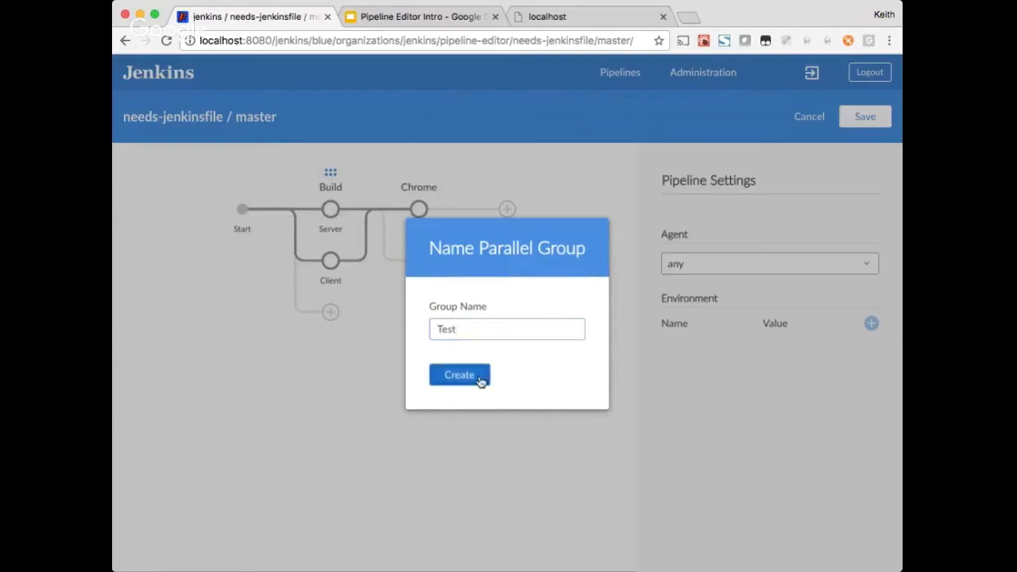
{"action": "left_click", "coordinate": [480, 382]}
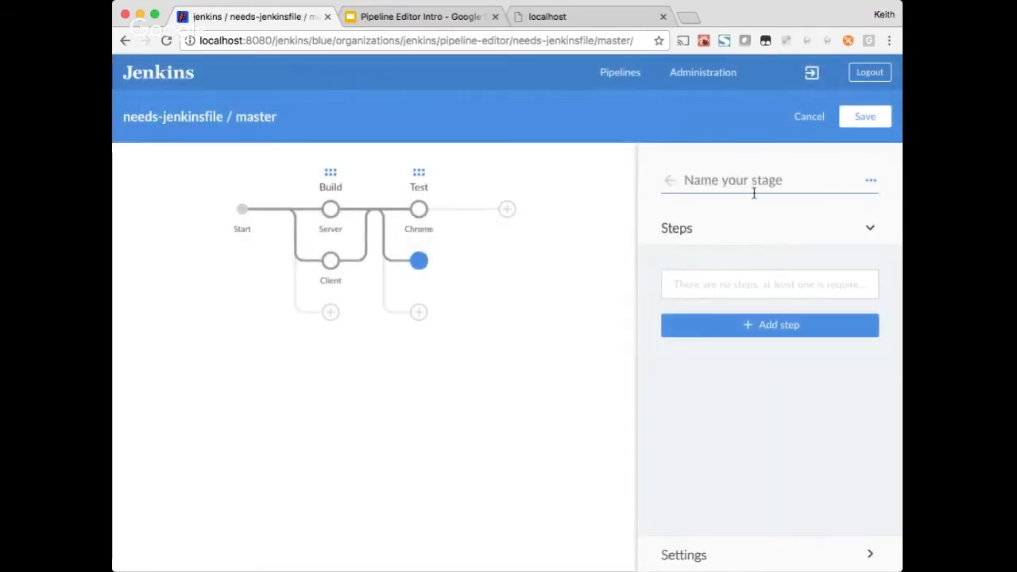
{"action": "type", "text": "Firefox"}
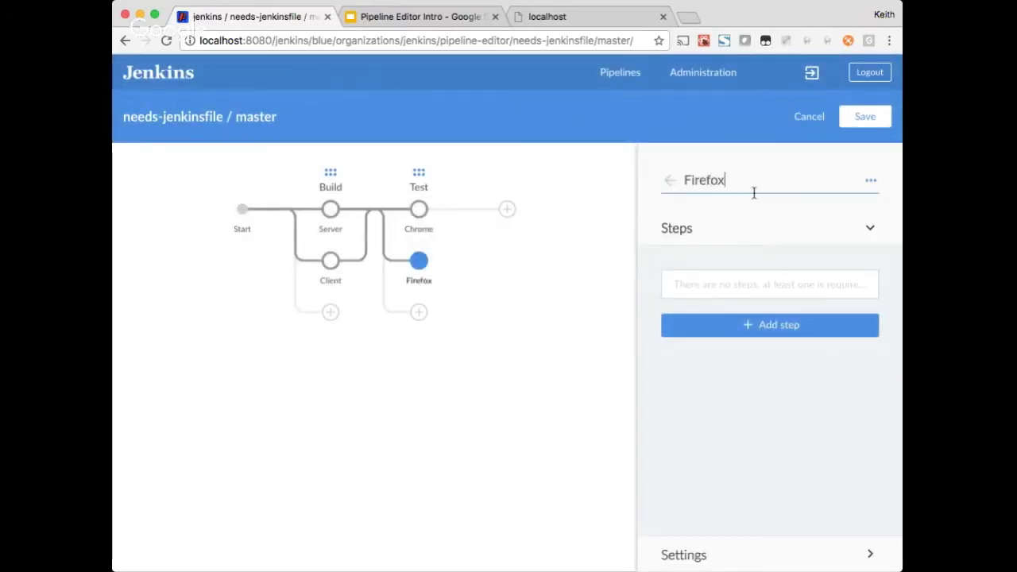
Give the Firefox stage a Shell Script step containing echo 'mvn test -Dbrowser=firefox'.
{"action": "left_click", "coordinate": [783, 329]}
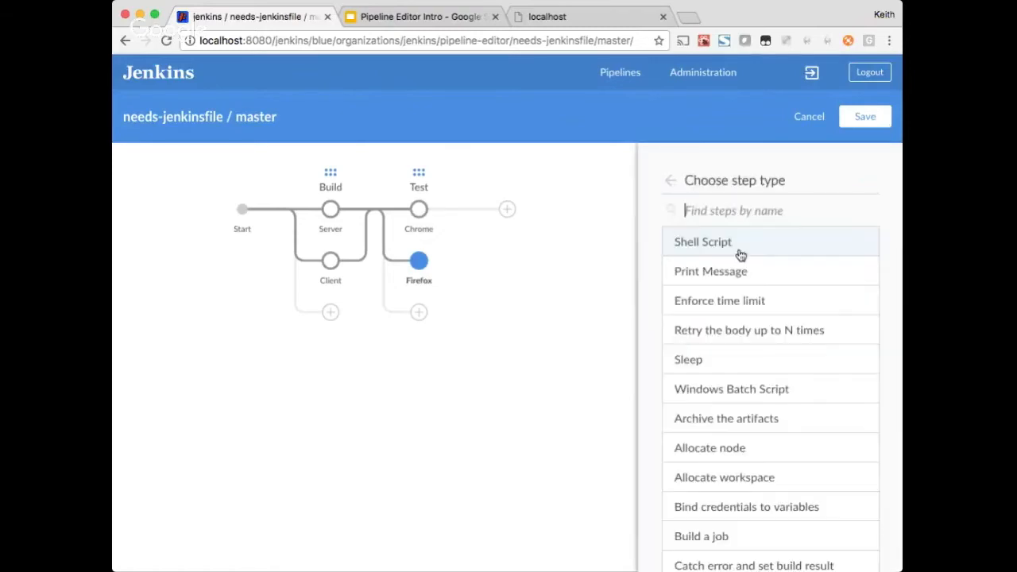
{"action": "left_click", "coordinate": [738, 248]}
{"action": "type", "text": "echo 'mvn test -Dbrowser=chrome'"}
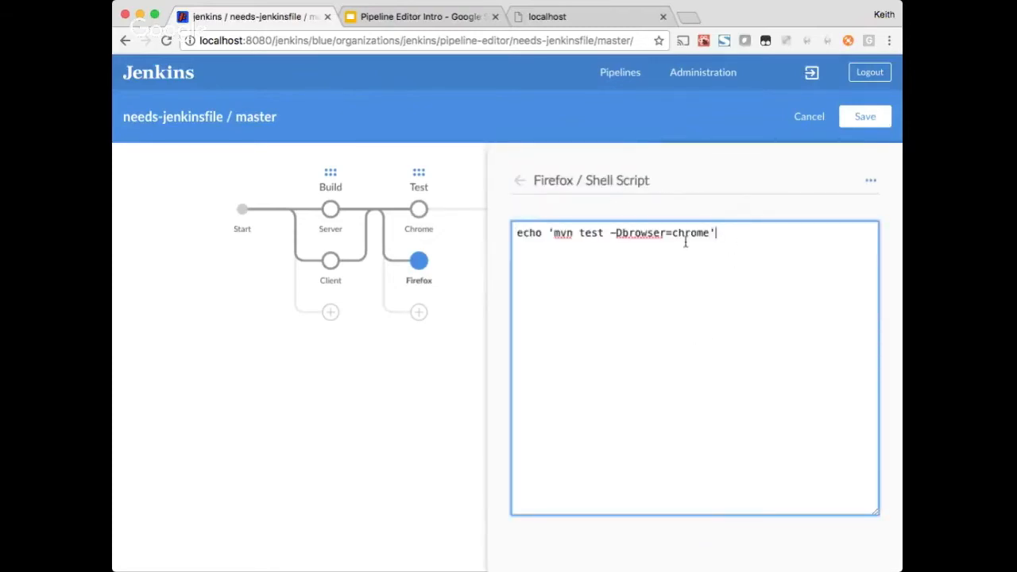
{"action": "double_click", "coordinate": [685, 233]}
{"action": "type", "text": "firefox"}
{"action": "left_click", "coordinate": [520, 179]}
Set the Firefox stage's agent to docker with the image selenium/standalone-firefox.
{"action": "left_click", "coordinate": [694, 556]}
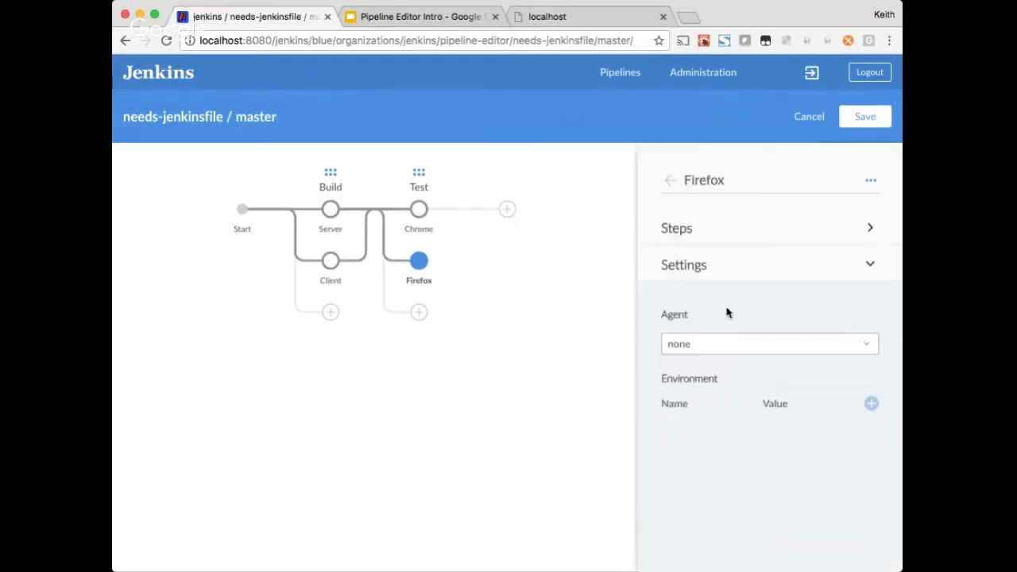
{"action": "left_click", "coordinate": [722, 344]}
{"action": "left_click", "coordinate": [720, 369]}
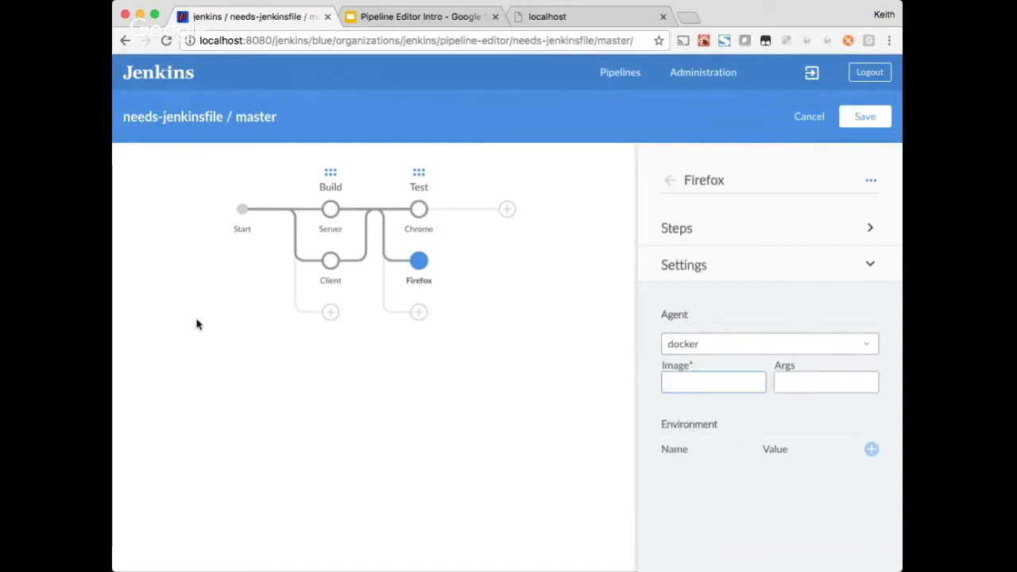
{"action": "key", "text": "super+Tab"}
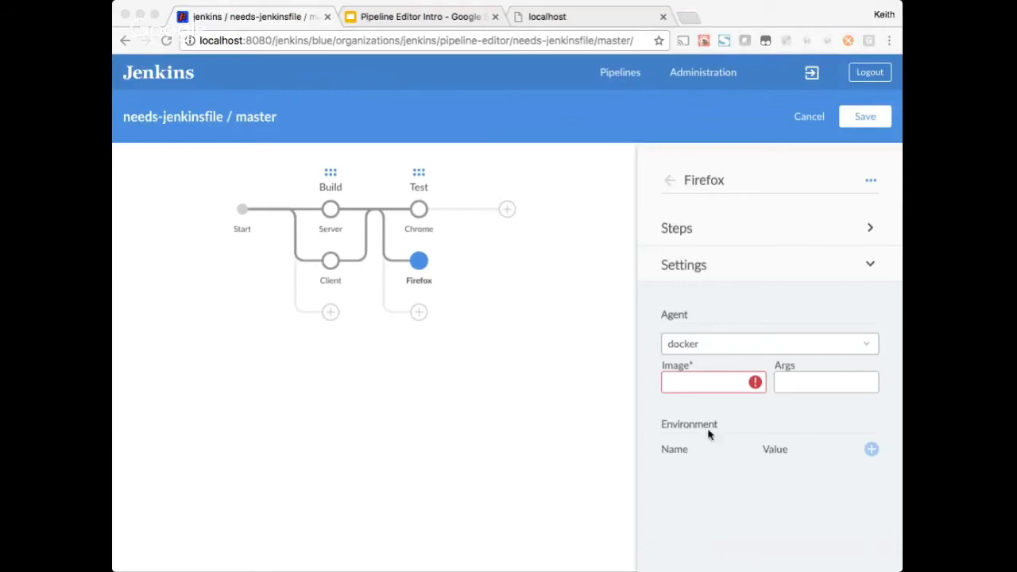
{"action": "left_click", "coordinate": [744, 381]}
{"action": "type", "text": "selenium/standalone-firefox"}
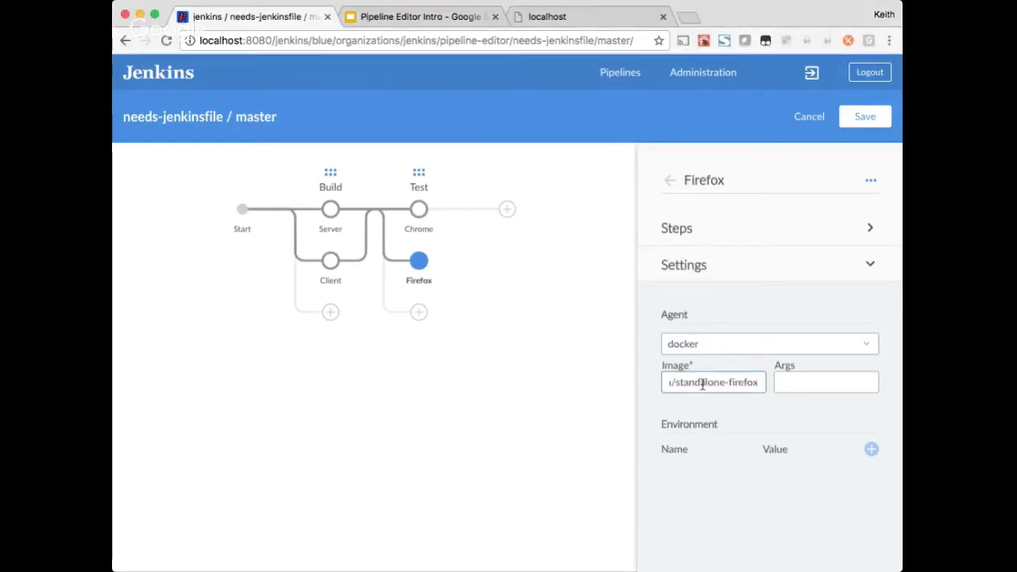
Save the needs-jenkinsfile pipeline on the master branch and run it.
{"action": "left_click", "coordinate": [536, 365]}
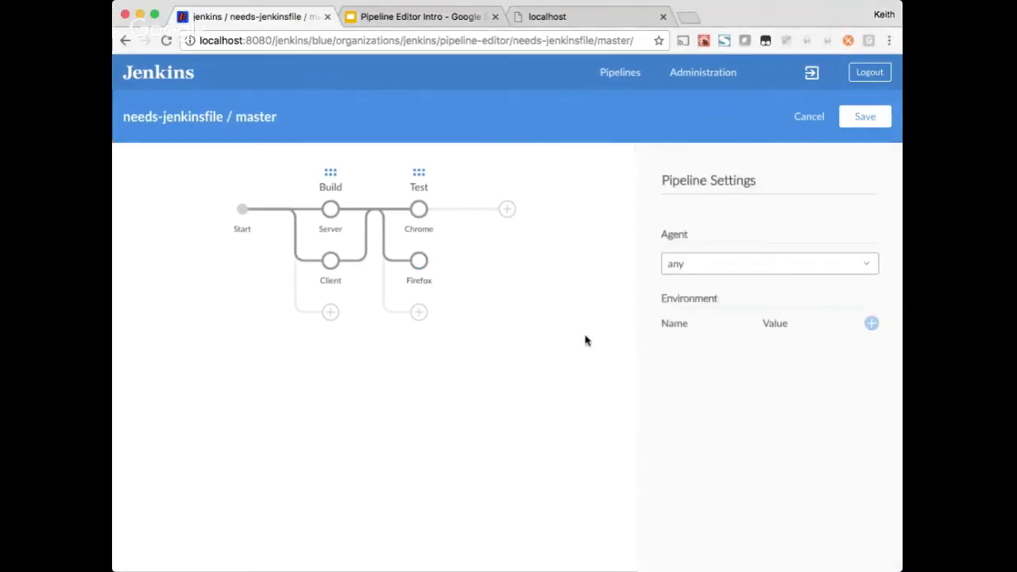
{"action": "left_click", "coordinate": [866, 118]}
{"action": "left_click", "coordinate": [398, 432]}
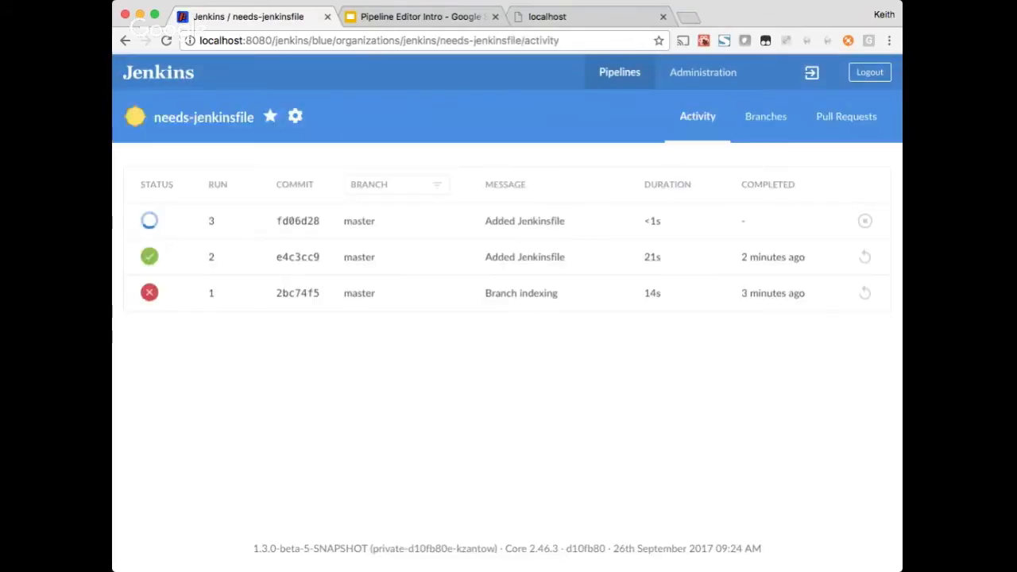
Open the newest master run and examine the steps of its Server build stage and its Chrome and Firefox test stages.
{"action": "left_click", "coordinate": [365, 230]}
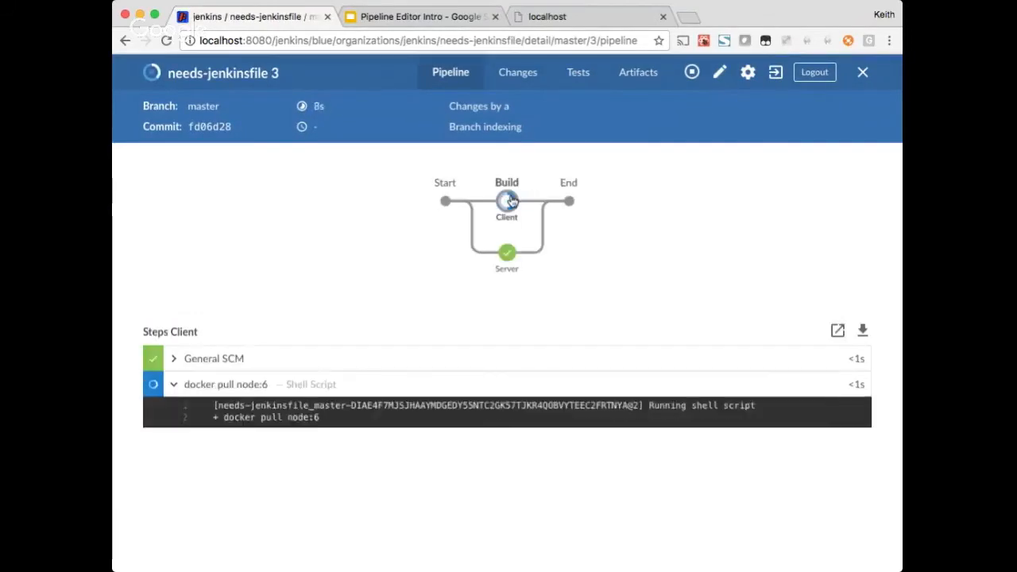
{"action": "left_click", "coordinate": [509, 254]}
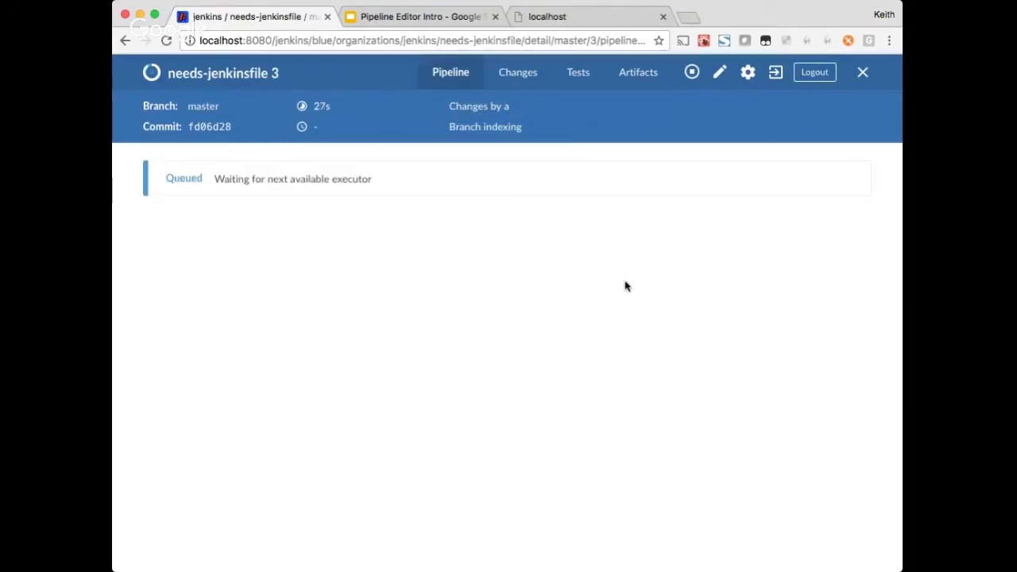
{"action": "left_click", "coordinate": [552, 203]}
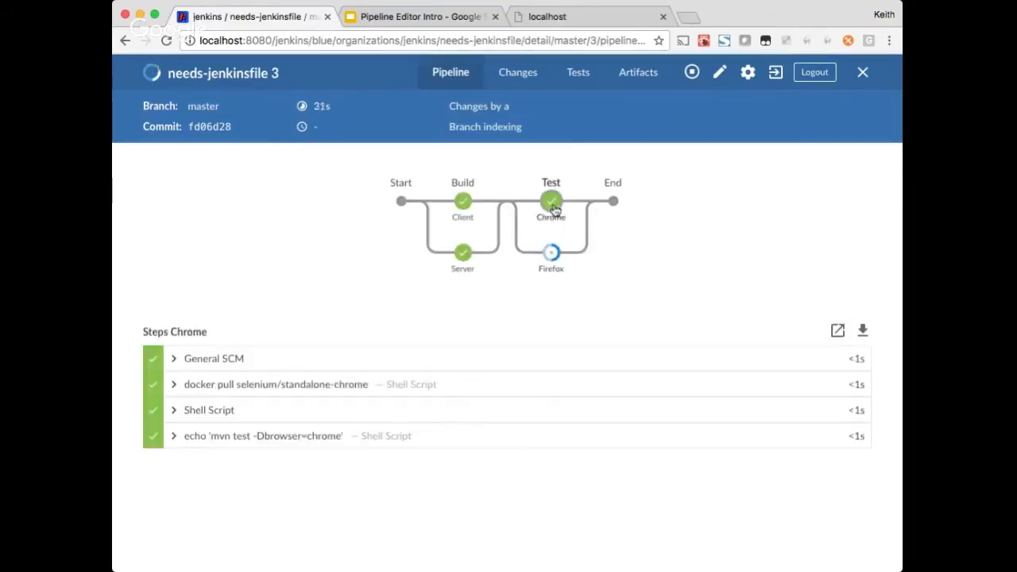
{"action": "left_click", "coordinate": [551, 253]}
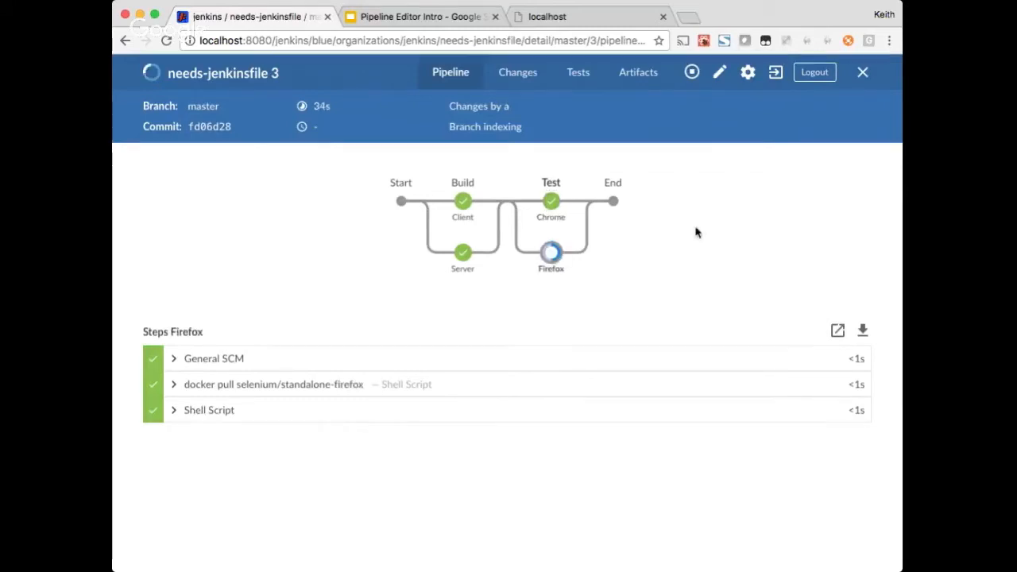
{"action": "left_click", "coordinate": [551, 201]}
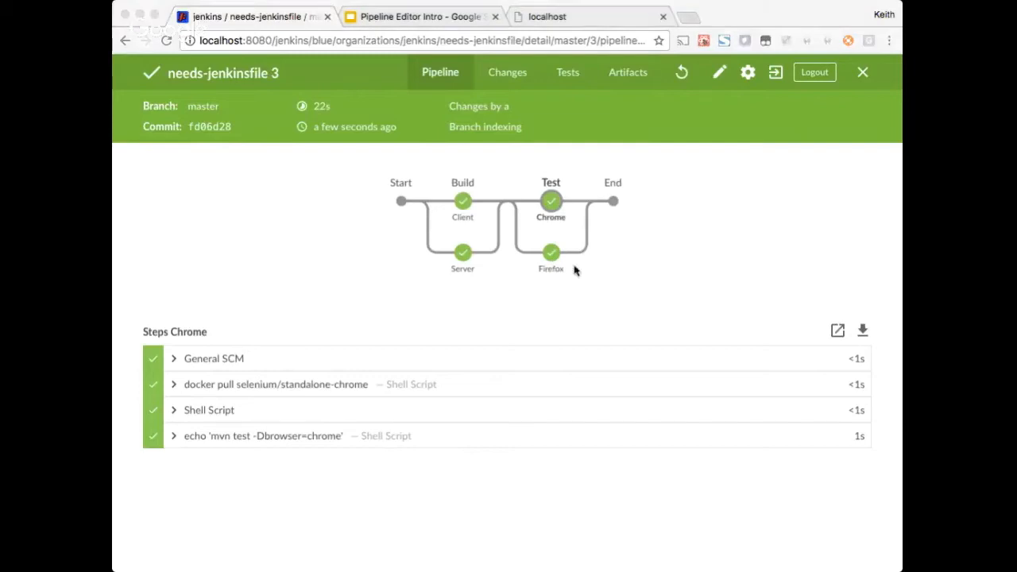
Reopen the pipeline for editing and add a stage named QA after the Test stages.
{"action": "left_click", "coordinate": [721, 73]}
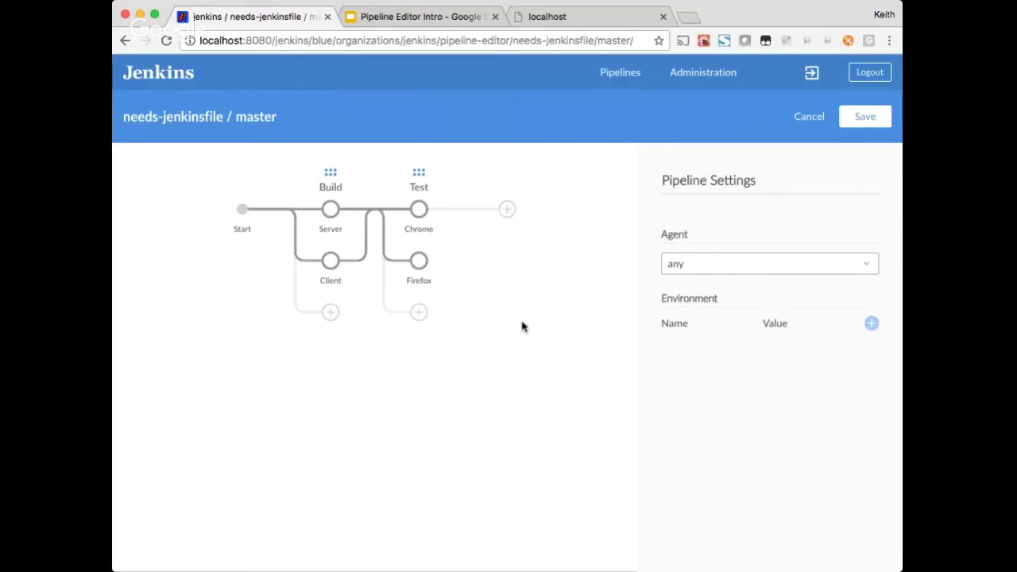
{"action": "key", "text": "super+Tab"}
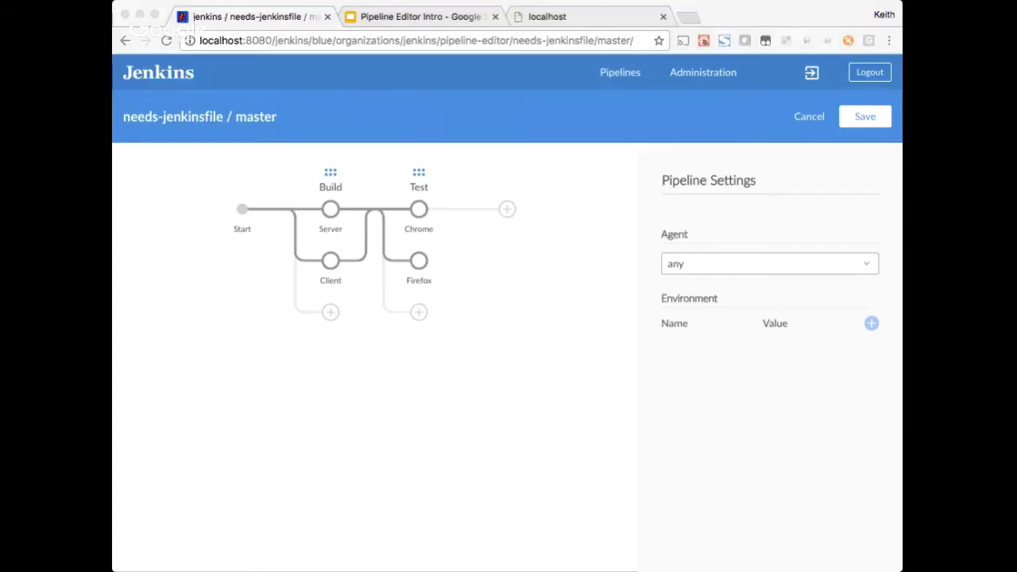
{"action": "left_click", "coordinate": [507, 209]}
{"action": "left_click", "coordinate": [507, 209]}
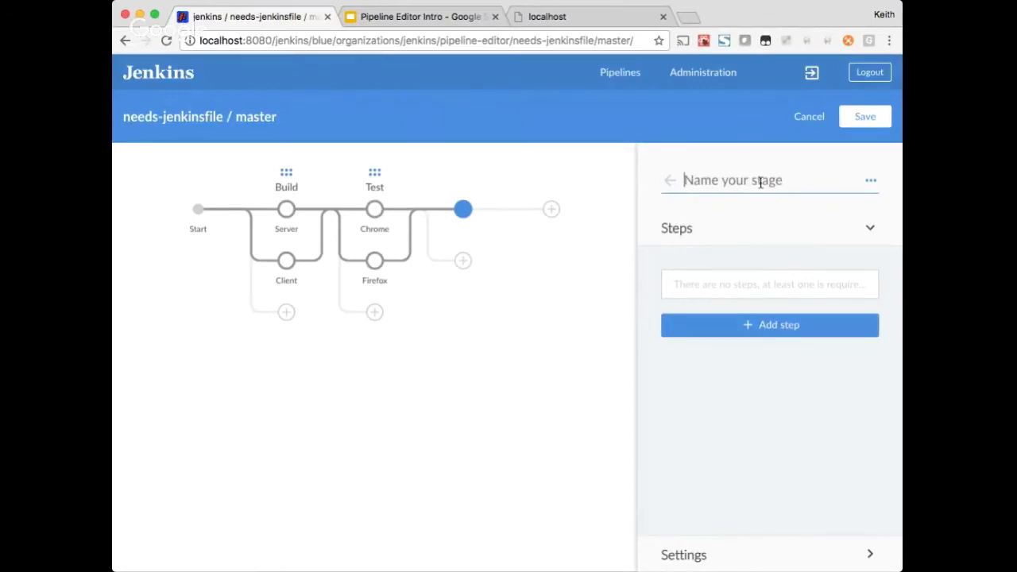
{"action": "type", "text": "QA"}
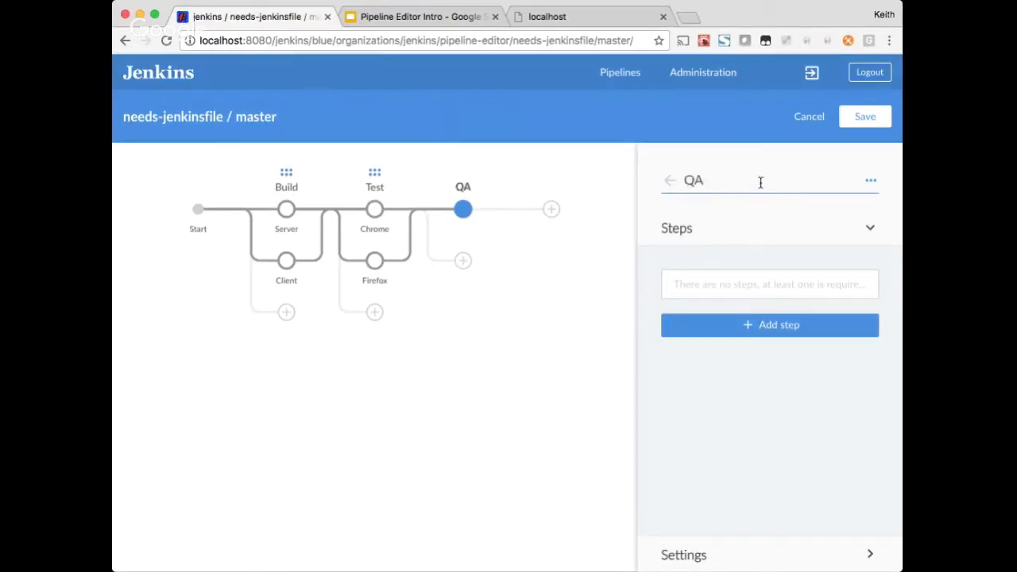
{"action": "key", "text": "super+Tab"}
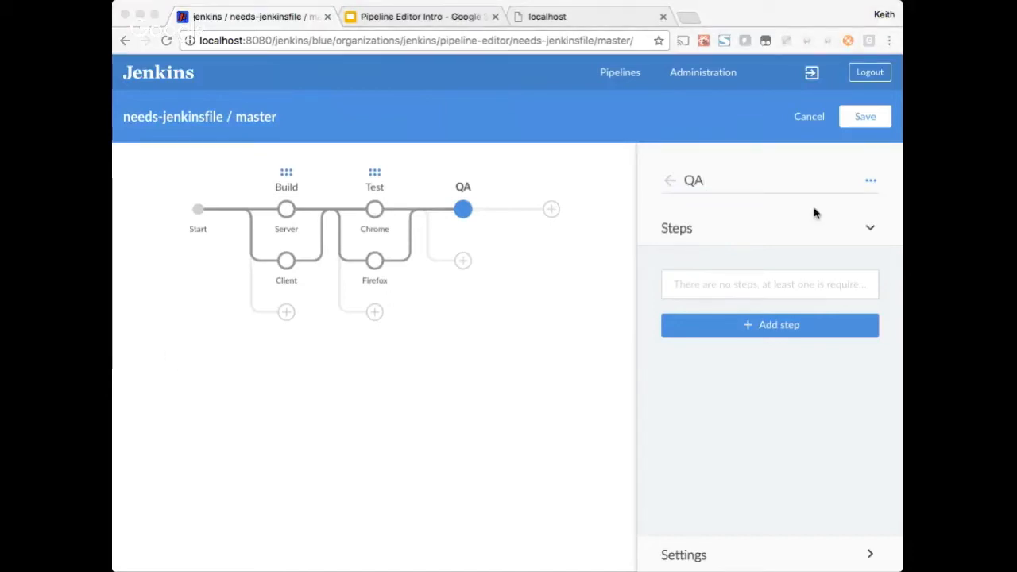
{"action": "key", "text": "super+Tab"}
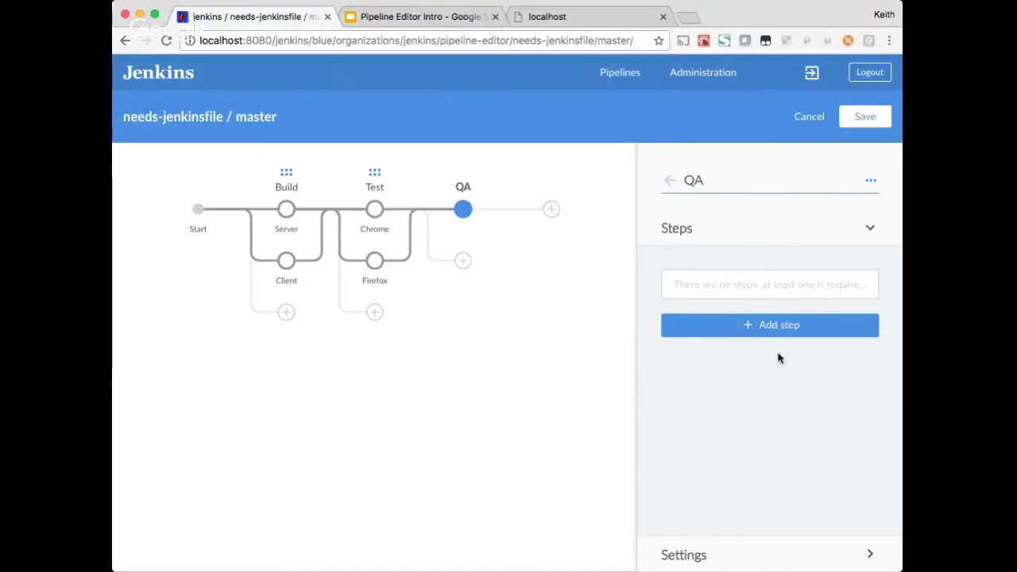
Check the stash names and include patterns in the stash steps of the Server and Client stages.
{"action": "left_click", "coordinate": [288, 209]}
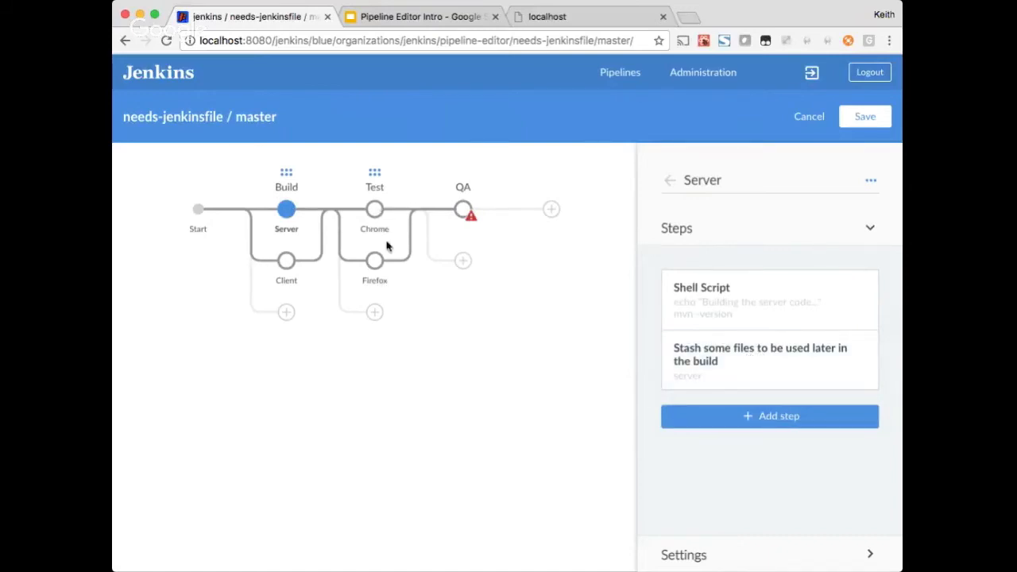
{"action": "left_click", "coordinate": [739, 363]}
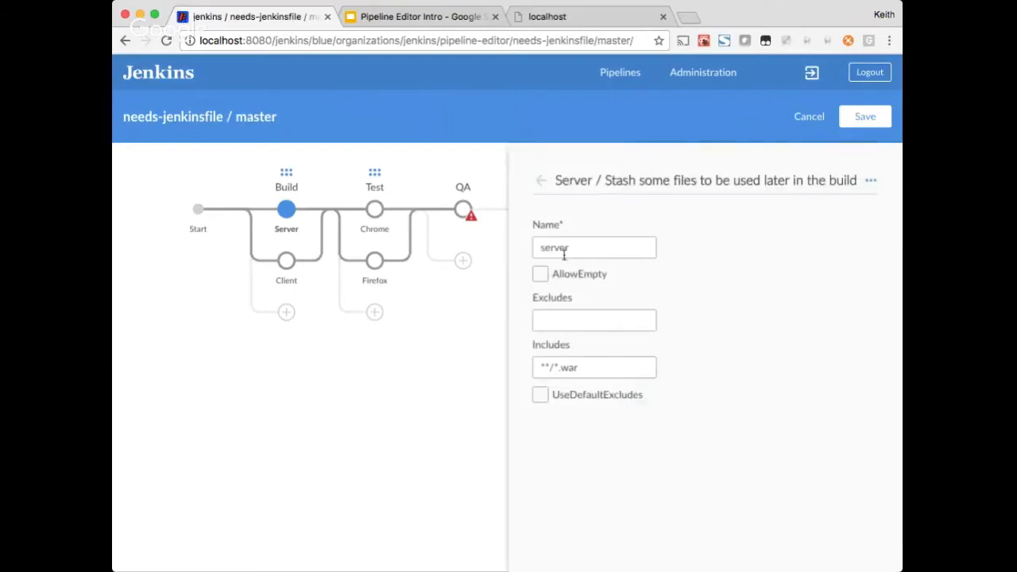
{"action": "left_click", "coordinate": [288, 262]}
{"action": "left_click", "coordinate": [734, 361]}
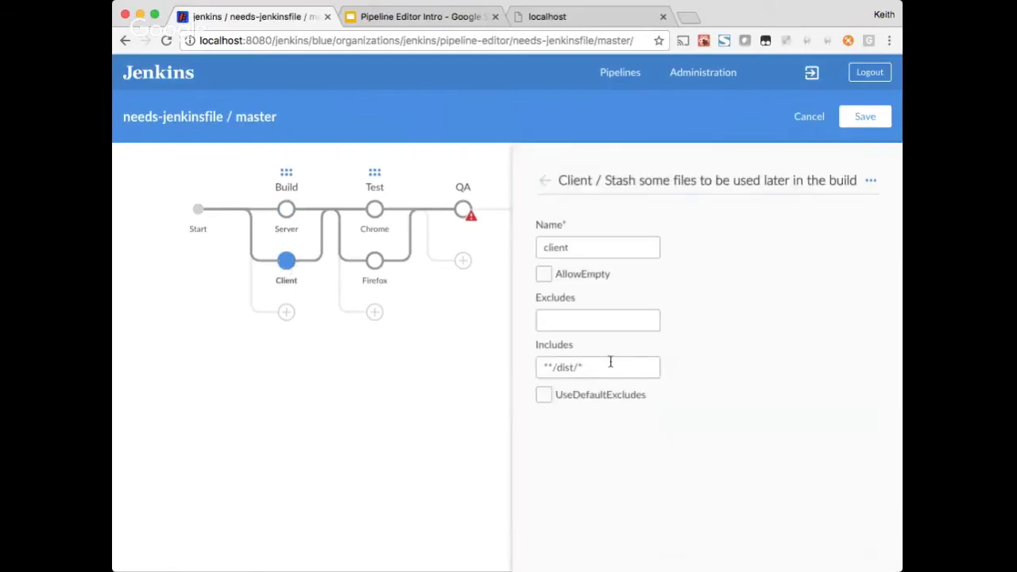
{"action": "left_click_drag", "start_coordinate": [608, 362], "coordinate": [487, 363]}
{"action": "left_click", "coordinate": [472, 363]}
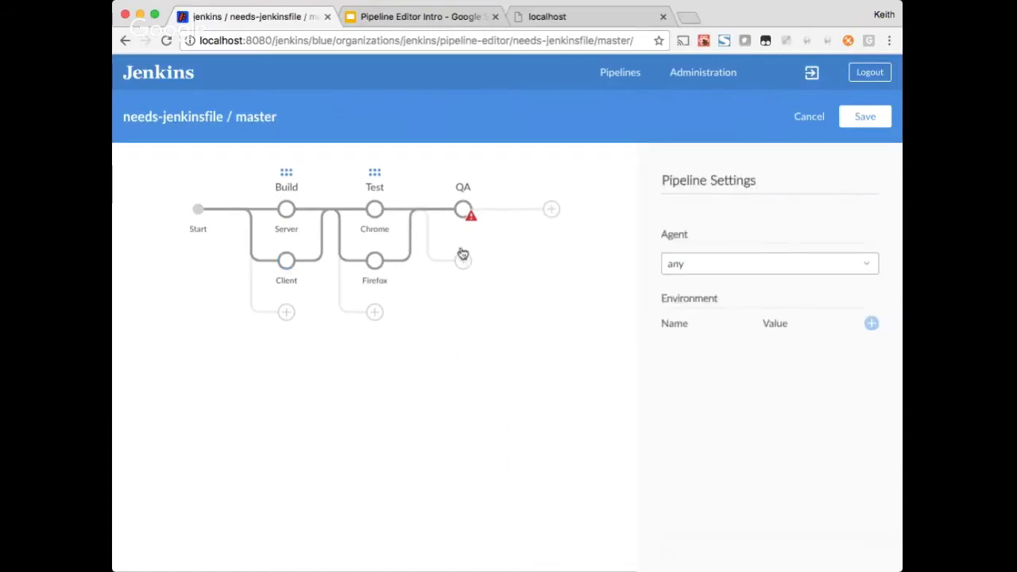
Add a Restore files previously stashed step named server to the QA stage.
{"action": "left_click", "coordinate": [462, 210]}
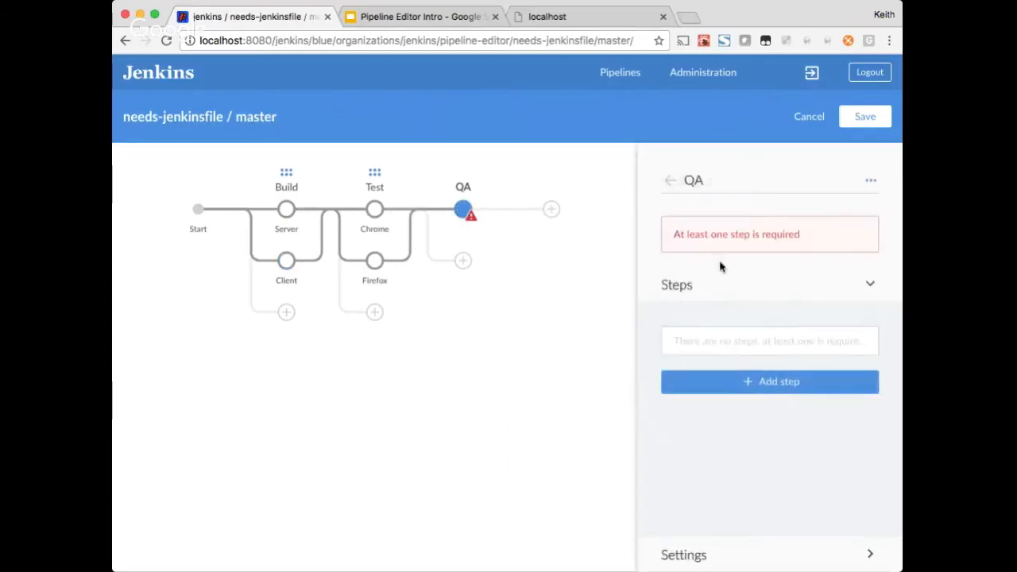
{"action": "left_click", "coordinate": [770, 383]}
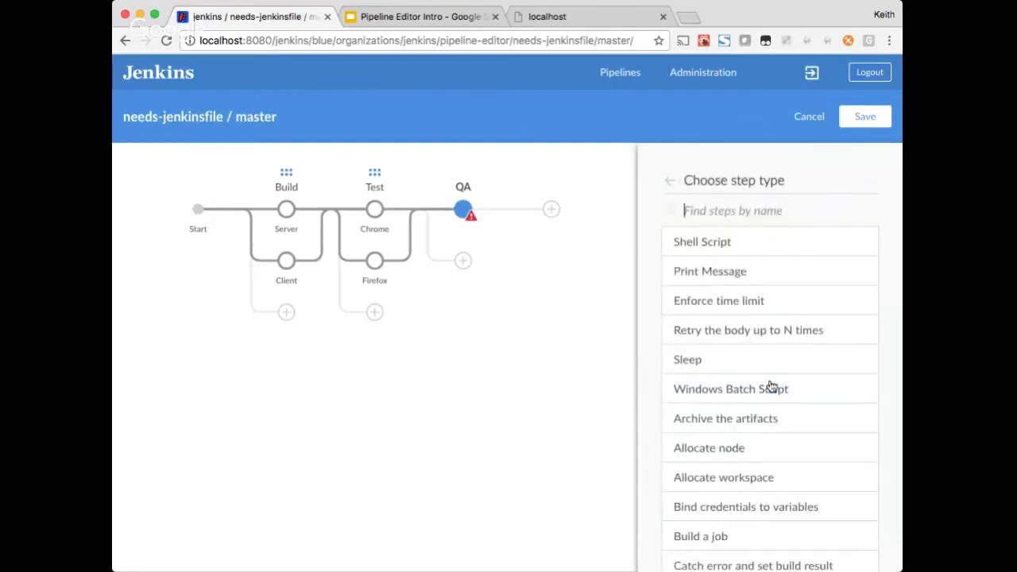
{"action": "type", "text": "stash"}
{"action": "left_click", "coordinate": [765, 242]}
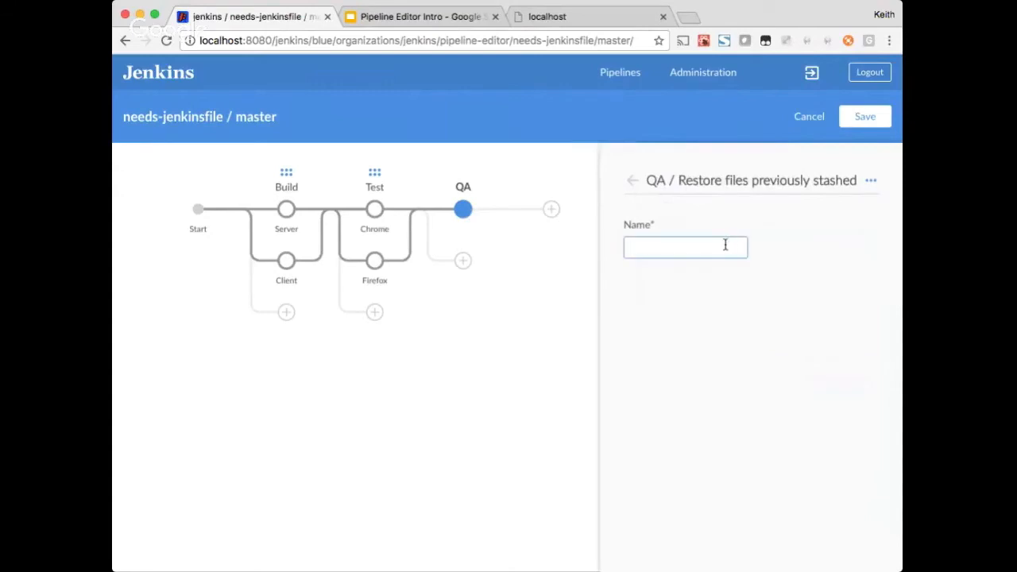
{"action": "type", "text": "server"}
{"action": "left_click", "coordinate": [632, 180]}
Add a second Restore files previously stashed step to the QA stage, named client.
{"action": "left_click", "coordinate": [782, 354]}
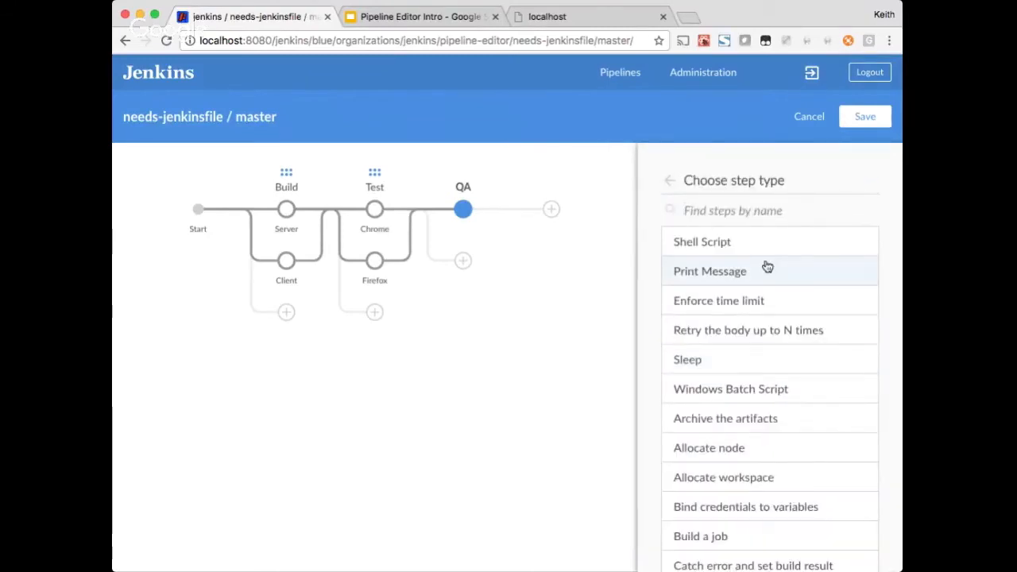
{"action": "type", "text": "rest"}
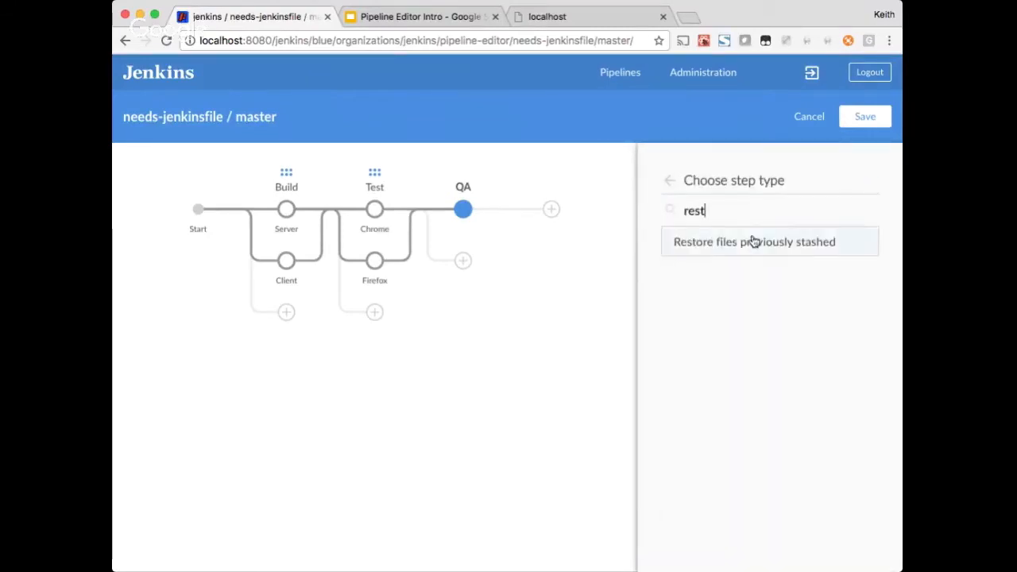
{"action": "left_click", "coordinate": [754, 240]}
{"action": "type", "text": "client"}
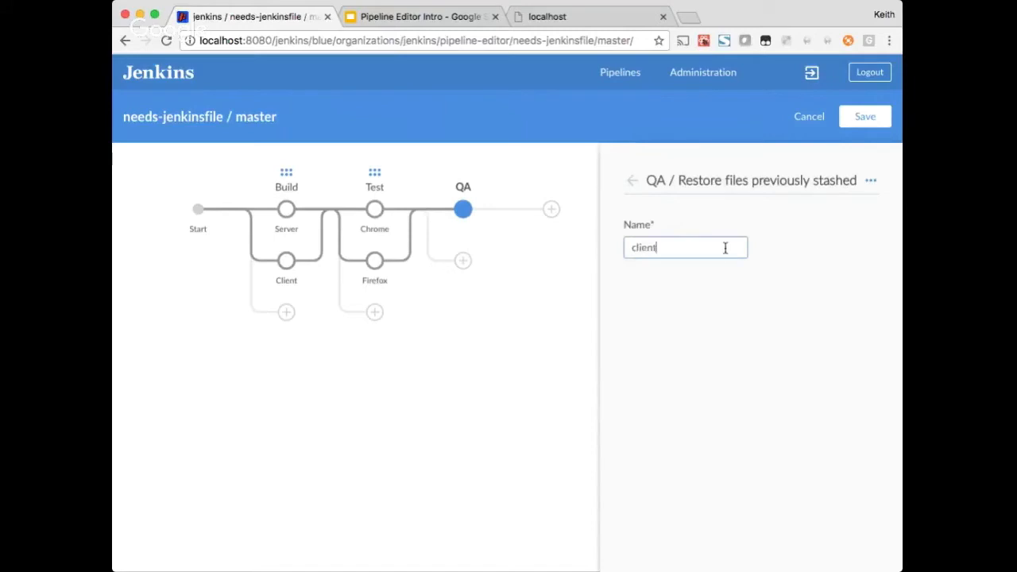
{"action": "left_click", "coordinate": [632, 180]}
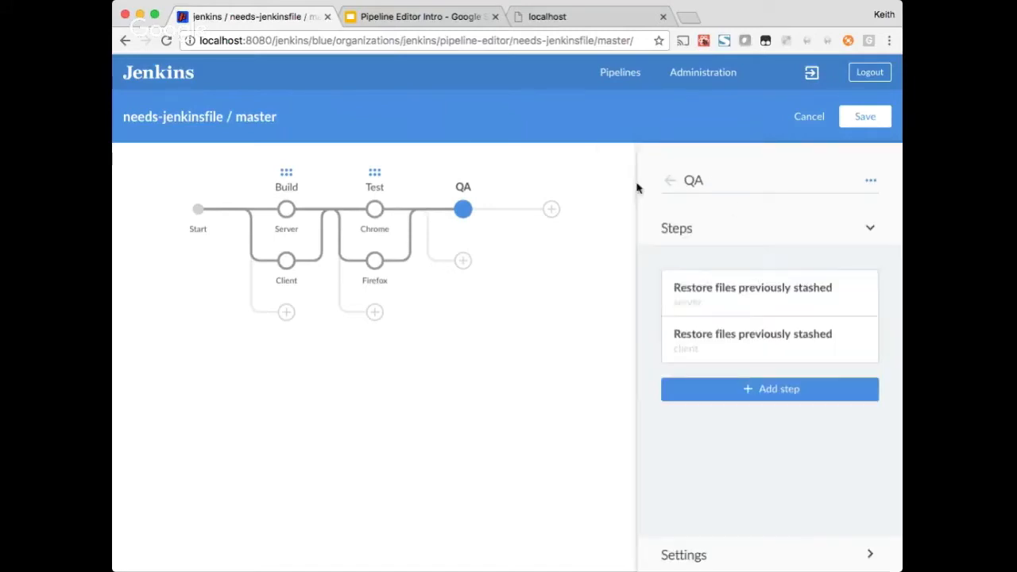
Add a Shell Script step containing APP_DIR=/usr/local/tomcat/webapps to the QA stage.
{"action": "left_click", "coordinate": [776, 395]}
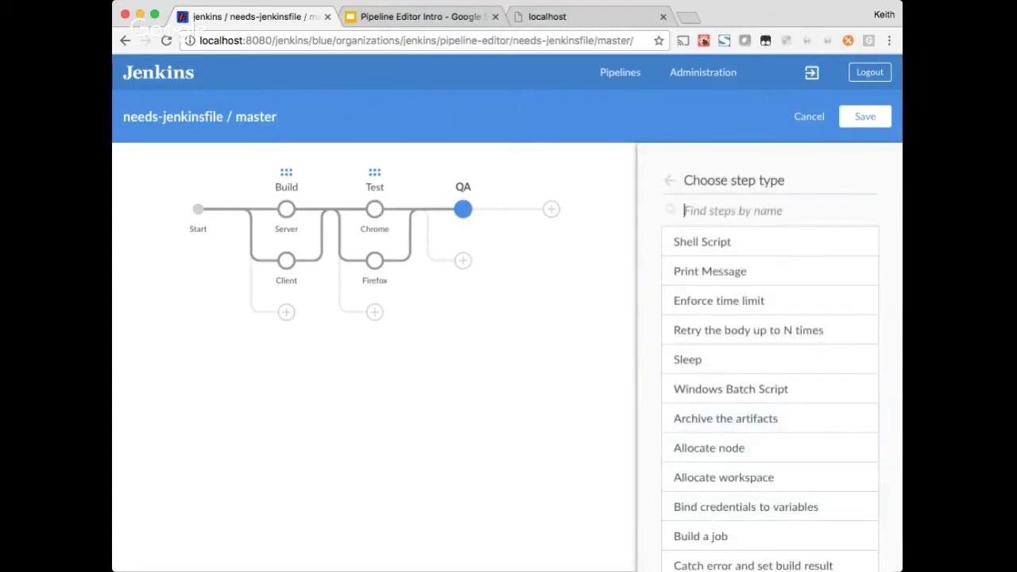
{"action": "key", "text": "super+Tab"}
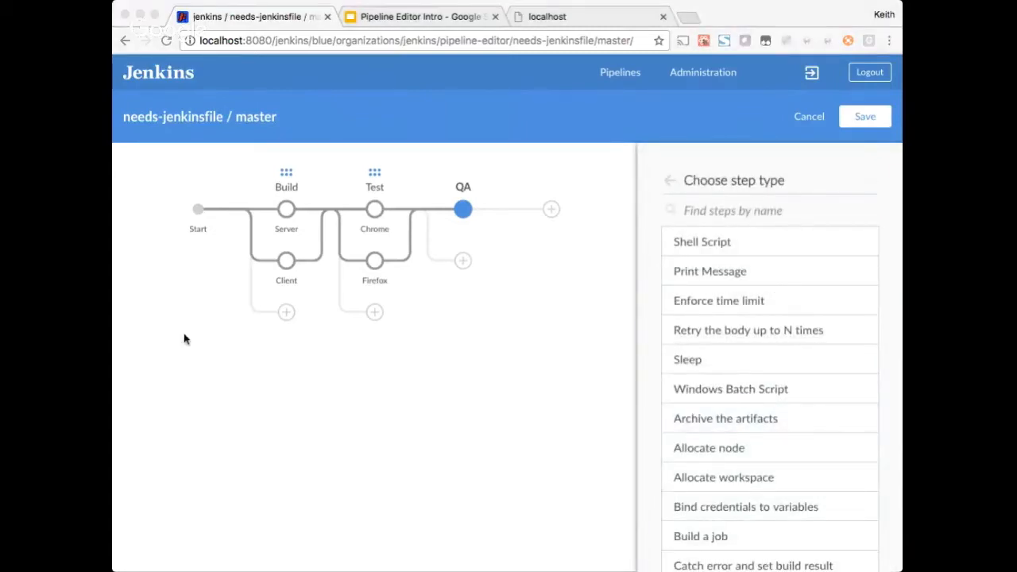
{"action": "left_click", "coordinate": [767, 242]}
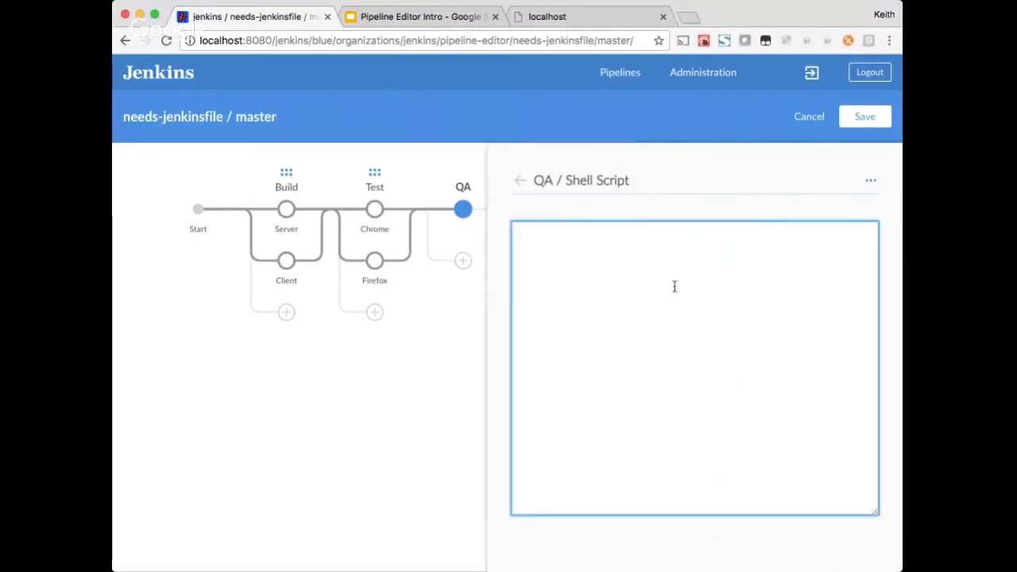
{"action": "key", "text": "super+Tab"}
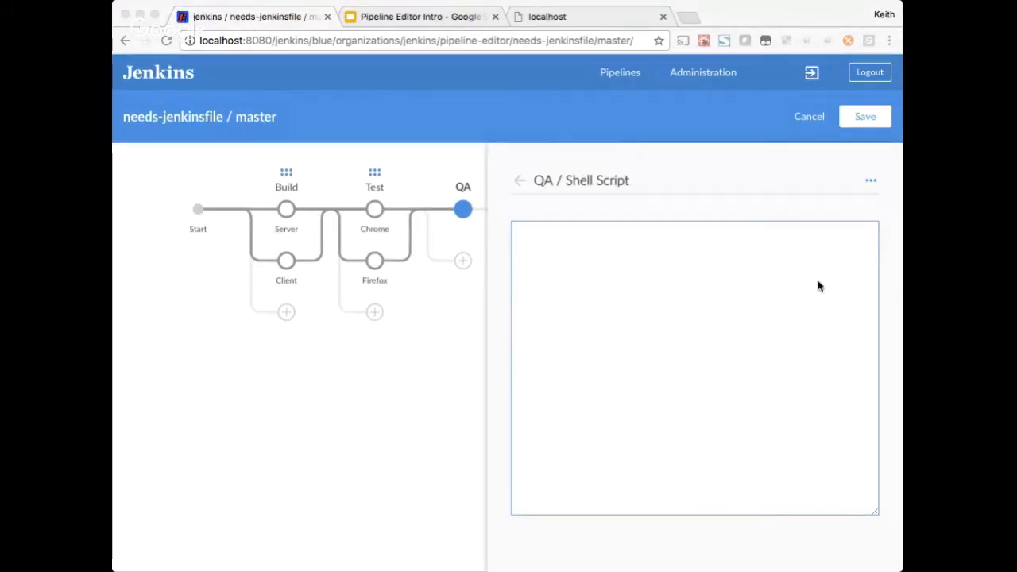
{"action": "left_click", "coordinate": [594, 259]}
{"action": "type", "text": "APP_DIR=/usr/local/tomcat/webapps"}
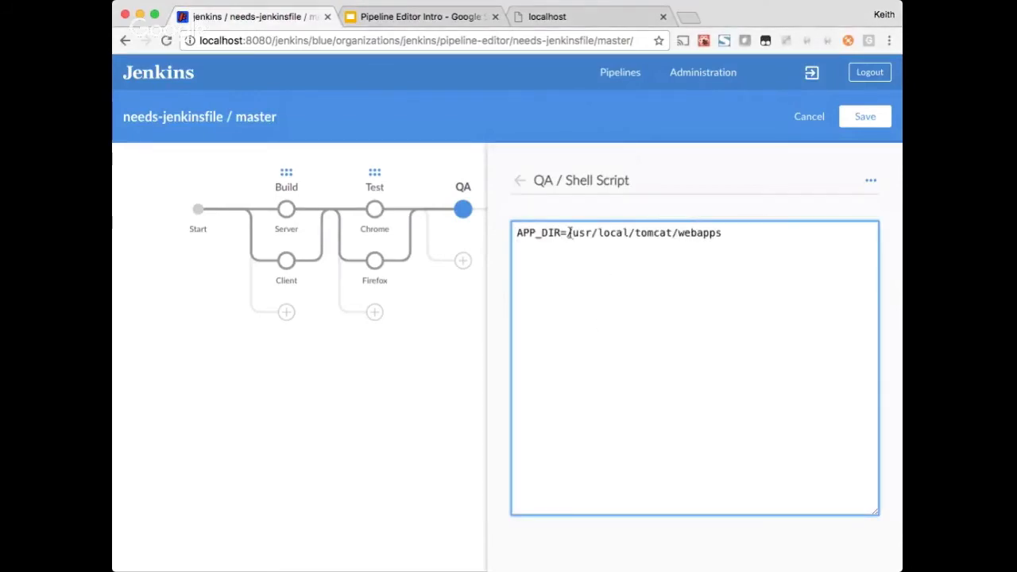
{"action": "left_click", "coordinate": [519, 180]}
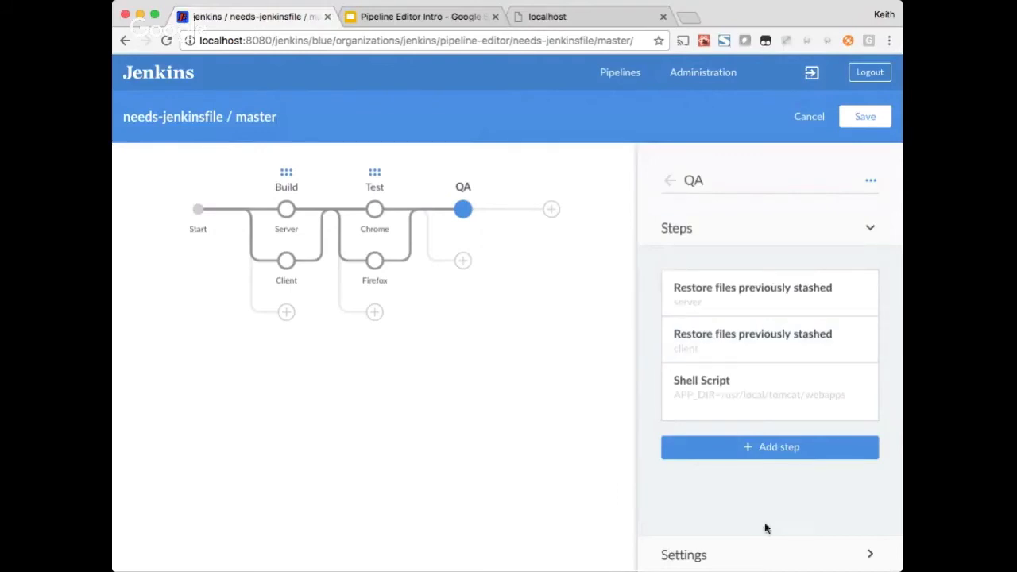
Set the QA stage's agent to docker with the image tomcat:8.0-jre8.
{"action": "left_click", "coordinate": [699, 554]}
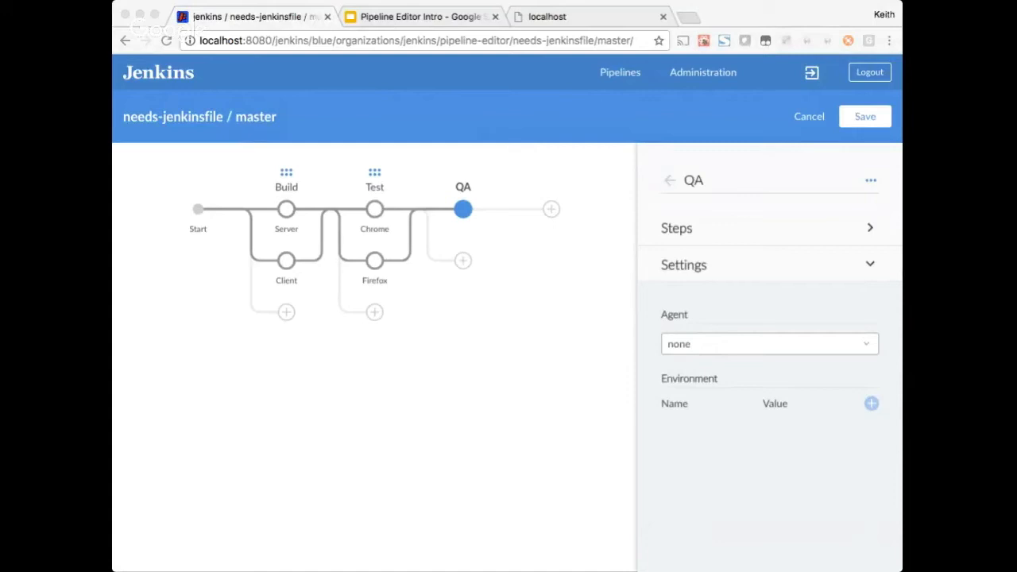
{"action": "left_click", "coordinate": [826, 350]}
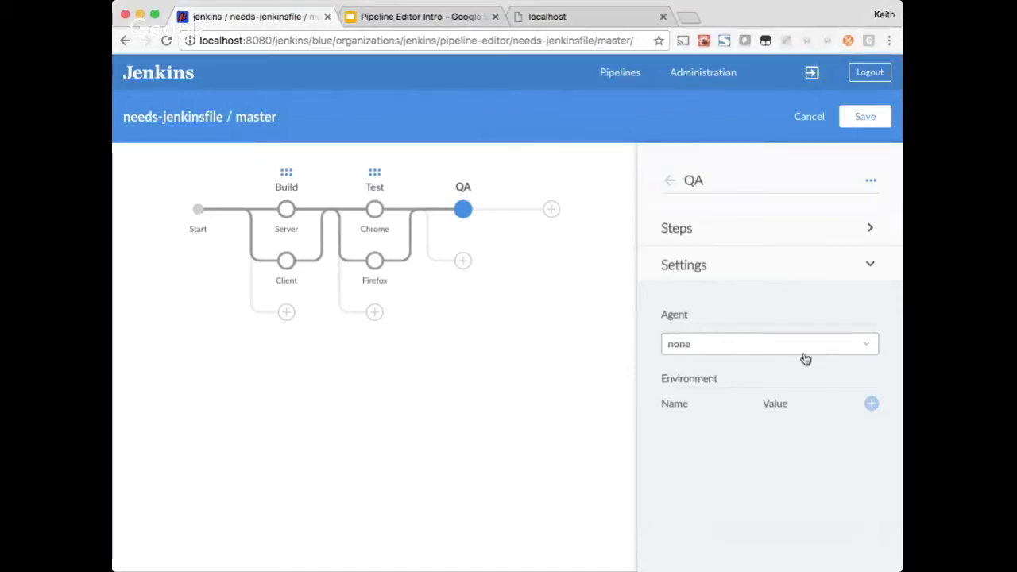
{"action": "left_click", "coordinate": [741, 350]}
{"action": "left_click", "coordinate": [726, 365]}
{"action": "left_click", "coordinate": [709, 383]}
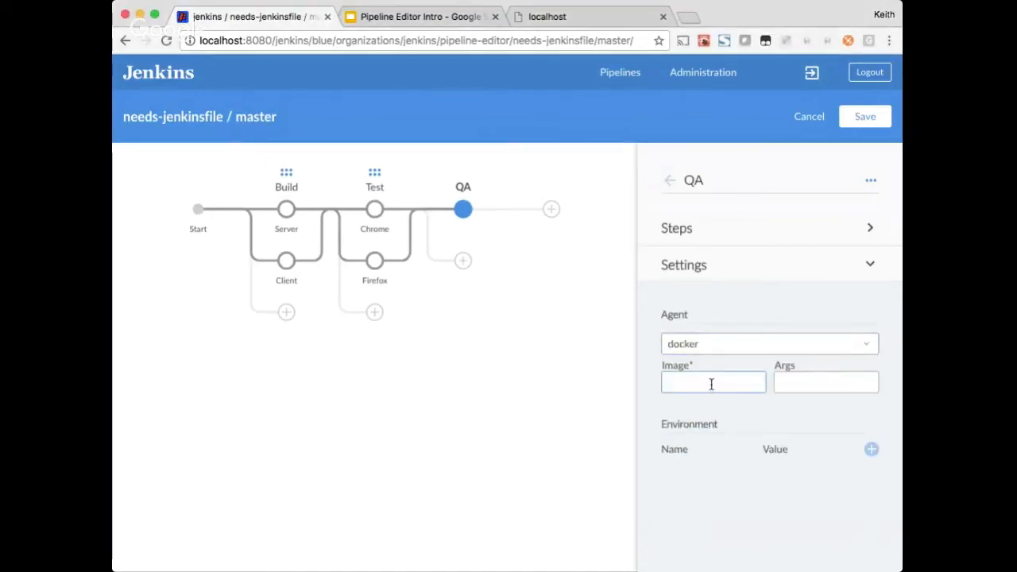
{"action": "type", "text": "tomcat:8.0-jre8"}
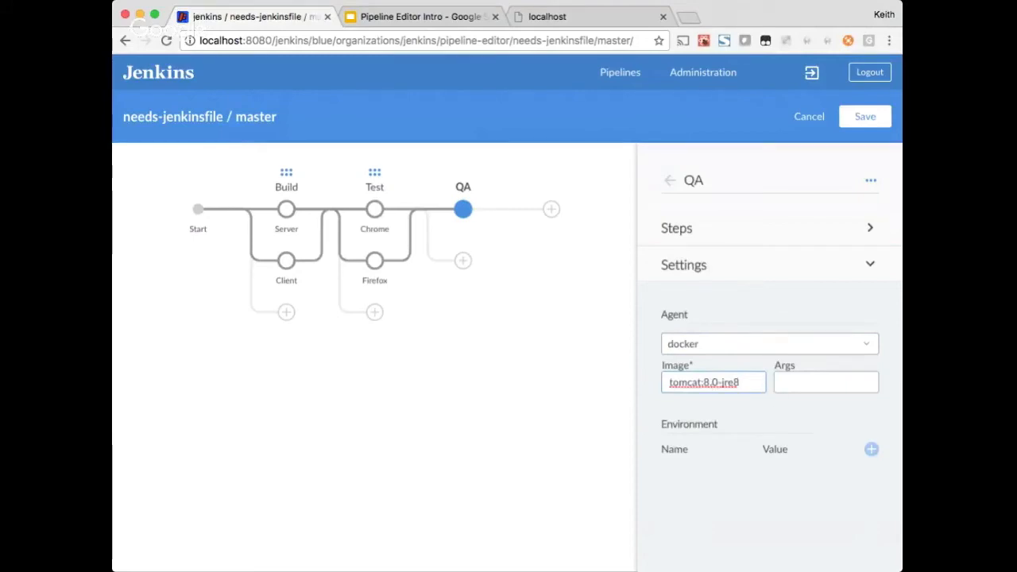
{"action": "key", "text": "super+Tab"}
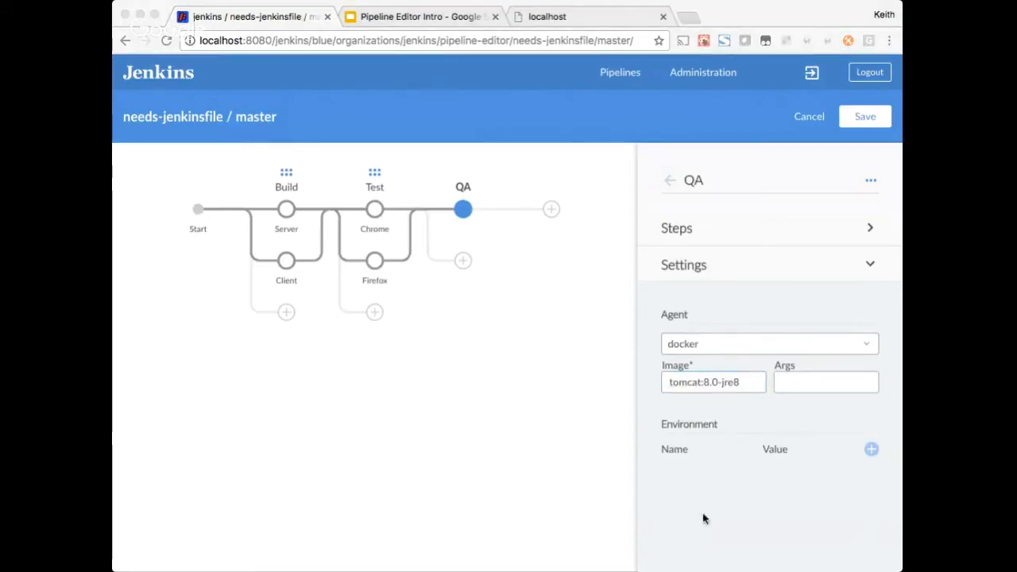
Set the QA stage's docker agent args to -u 0:0 -p 11080:8080.
{"action": "left_click", "coordinate": [799, 382]}
{"action": "type", "text": "-u 0:0"}
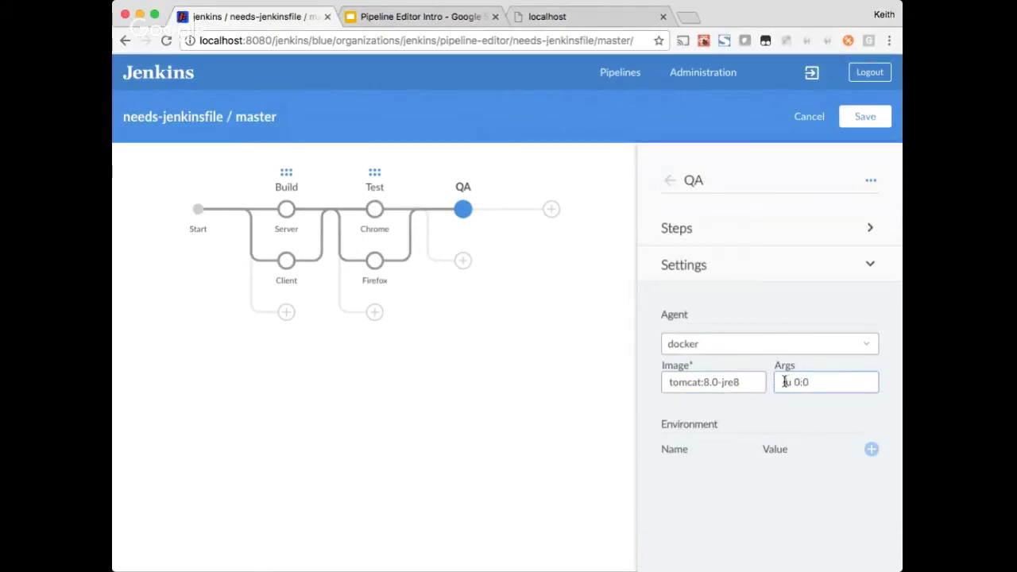
{"action": "left_click", "coordinate": [783, 382]}
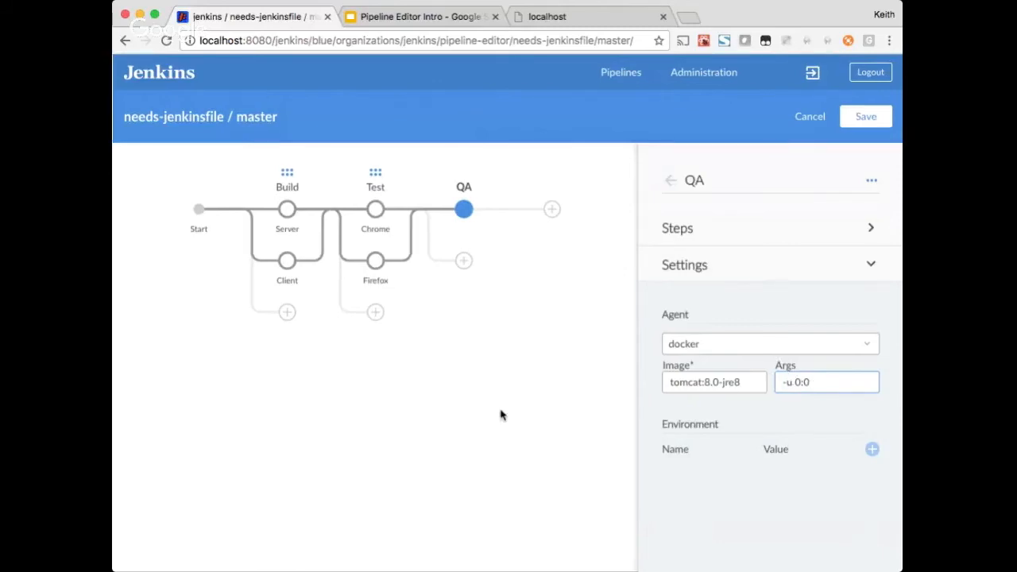
{"action": "left_click", "coordinate": [112, 159]}
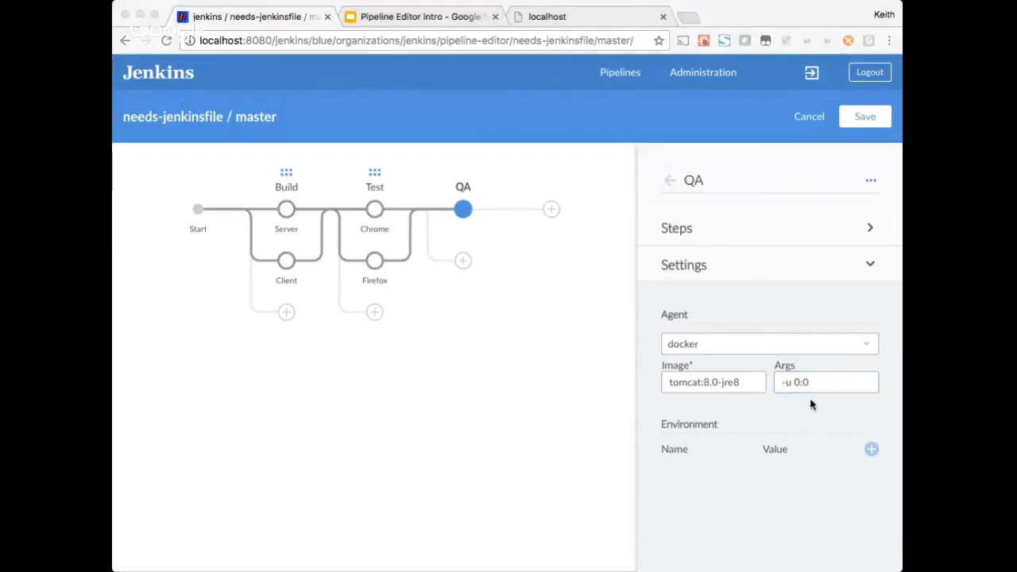
{"action": "left_click", "coordinate": [844, 382]}
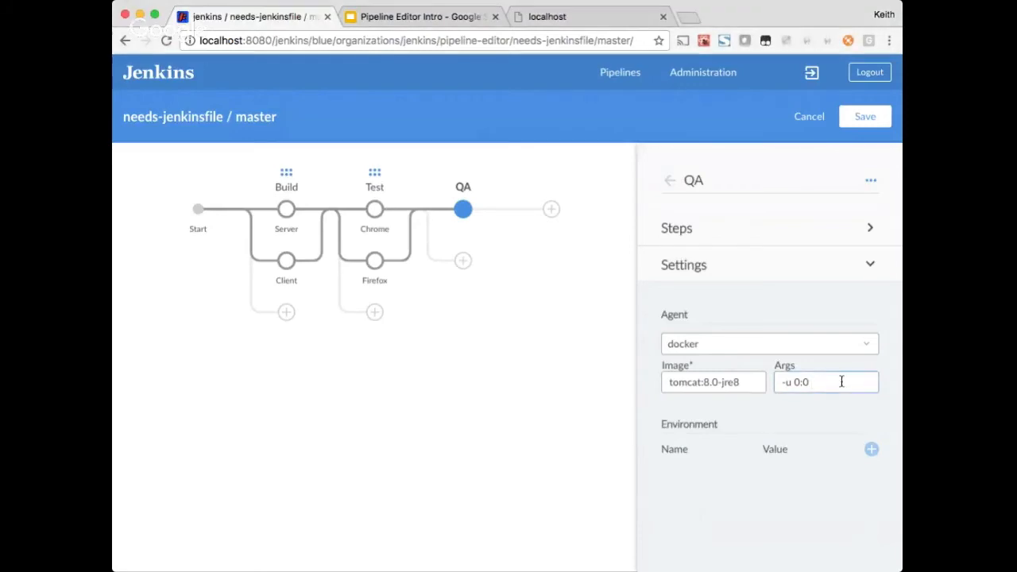
{"action": "type", "text": "-p 11080:8080"}
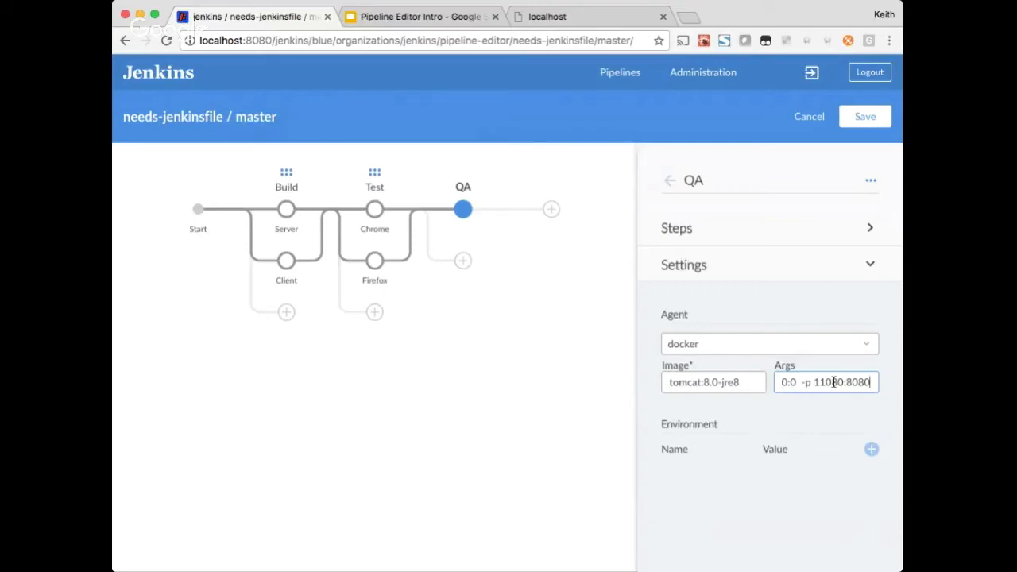
{"action": "double_click", "coordinate": [863, 382]}
{"action": "double_click", "coordinate": [826, 382]}
Add the line rm -rf $APP_DIR/ROOT to the QA stage's Shell Script step.
{"action": "left_click", "coordinate": [711, 231]}
{"action": "left_click", "coordinate": [749, 393]}
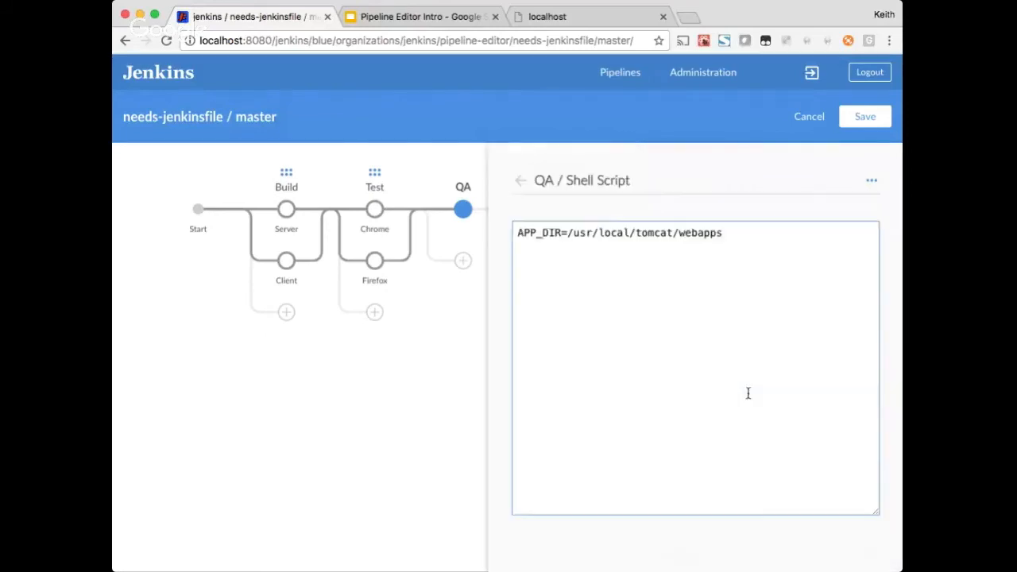
{"action": "left_click_drag", "start_coordinate": [742, 234], "coordinate": [565, 232]}
{"action": "left_click", "coordinate": [559, 258]}
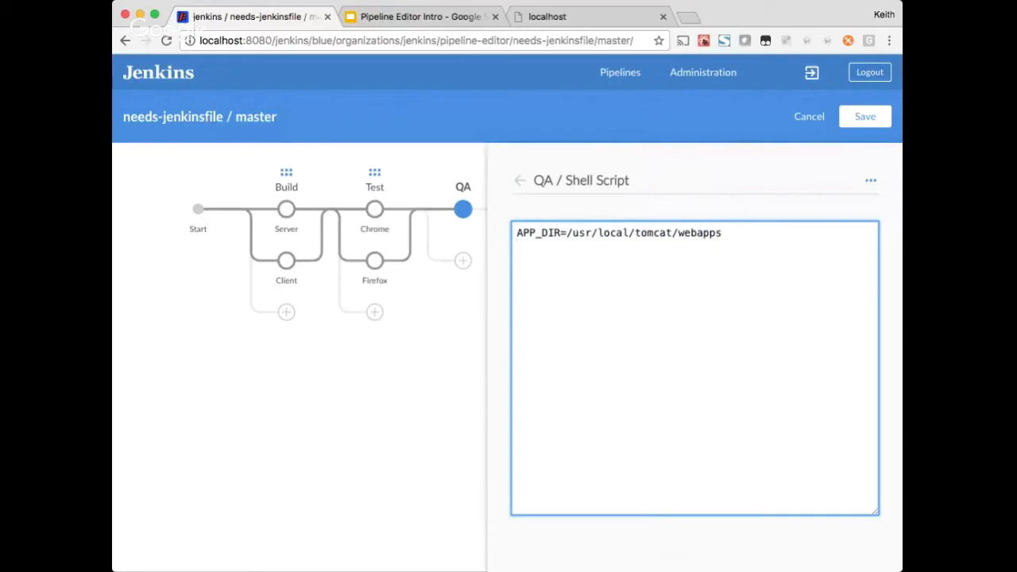
{"action": "key", "text": "super+Tab"}
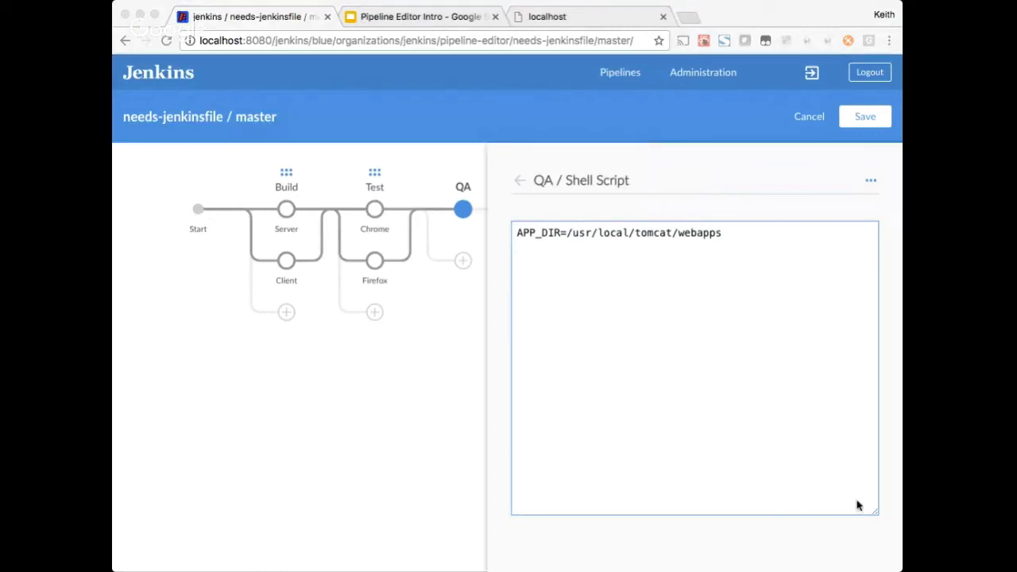
{"action": "left_click", "coordinate": [570, 295]}
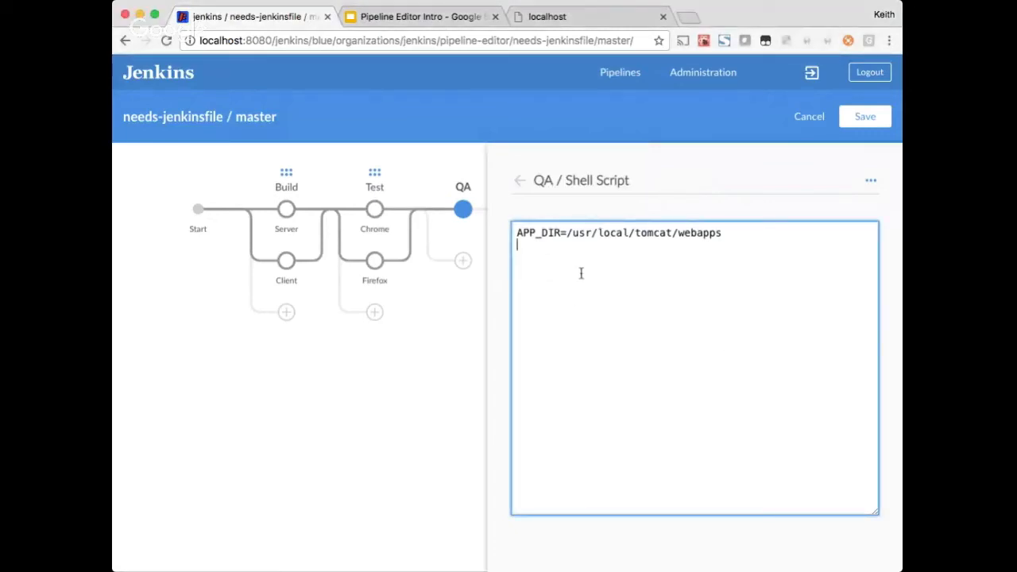
{"action": "type", "text": "rm -rf $APP_DIR/ROOT"}
{"action": "key", "text": "Return"}
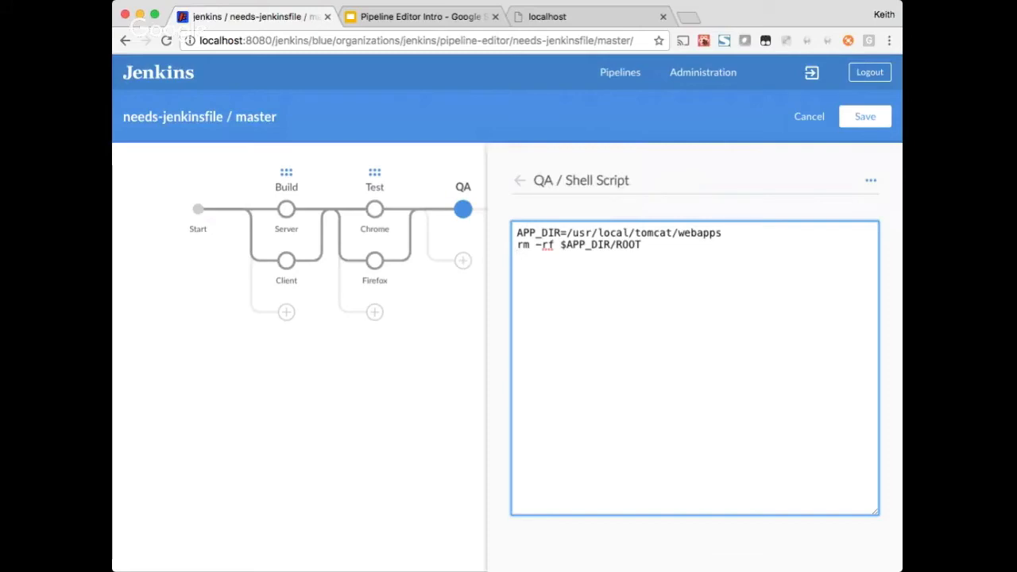
Add the line cp target/server.war $APP_DIR/server.war to the QA shell script.
{"action": "key", "text": "super+Tab"}
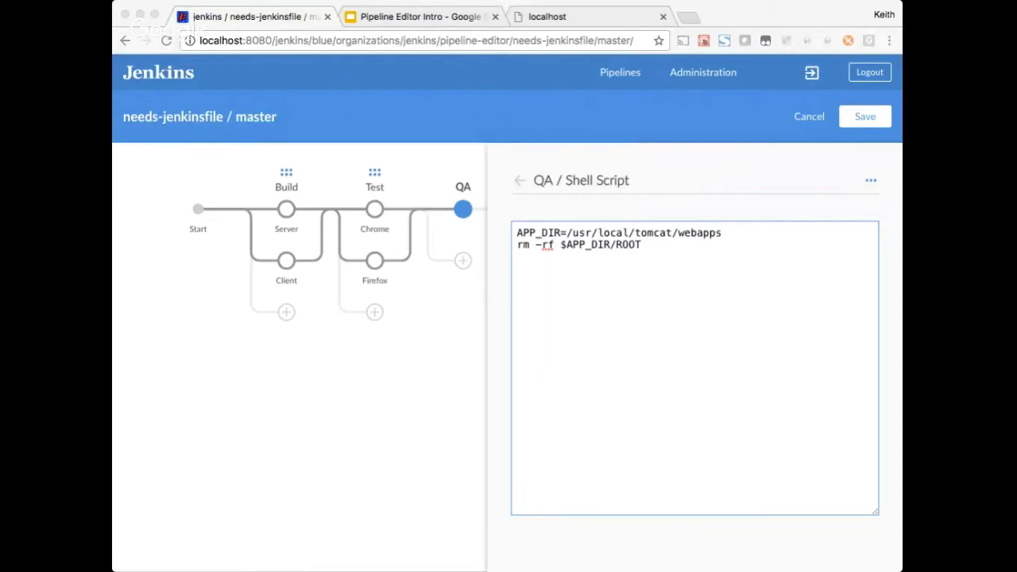
{"action": "left_click", "coordinate": [582, 278]}
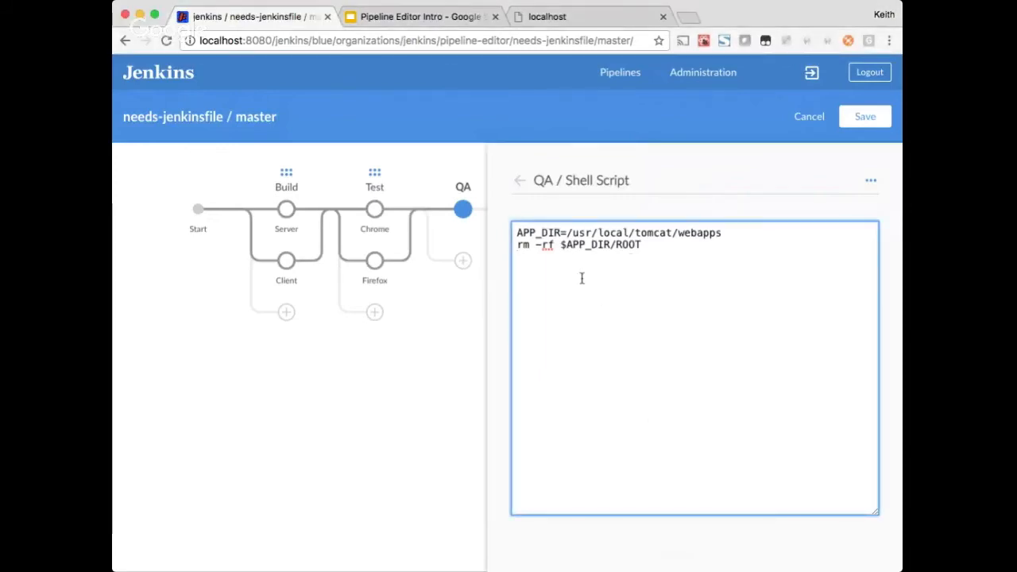
{"action": "type", "text": "cp target/server.war $APP_DIR/server.war"}
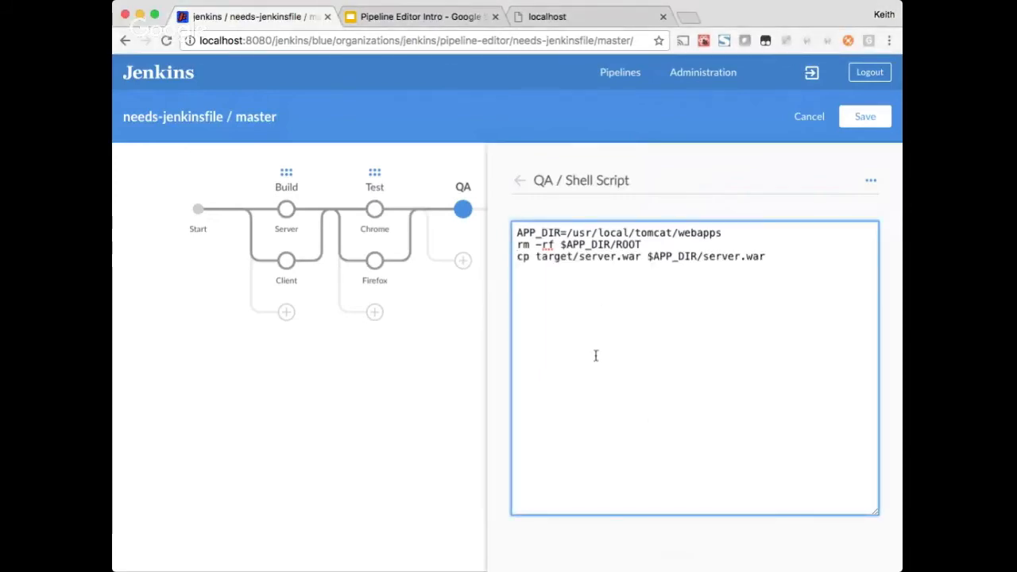
{"action": "double_click", "coordinate": [560, 256]}
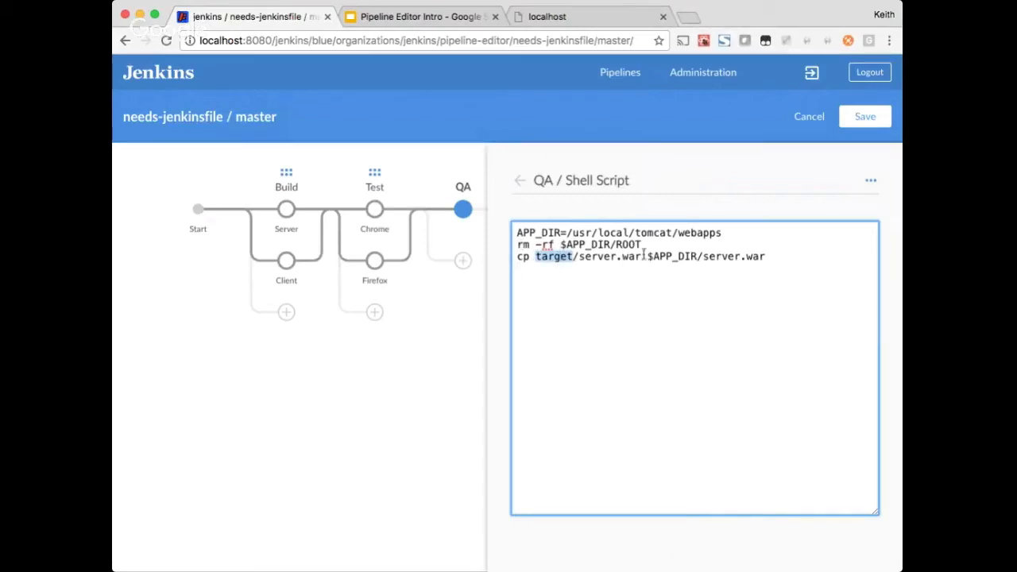
{"action": "left_click_drag", "start_coordinate": [644, 256], "coordinate": [579, 256]}
{"action": "left_click", "coordinate": [812, 284]}
Append the lines mkdir -p $APP_DIR/ROOT and cp dist/* $APP_DIR/ROOT to the QA shell script.
{"action": "key", "text": "super+Tab"}
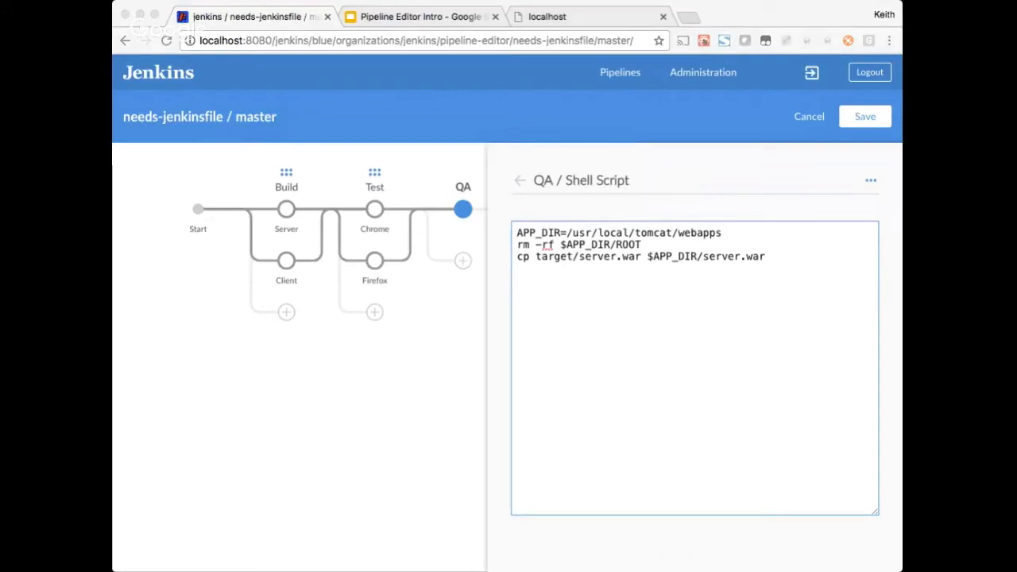
{"action": "left_click", "coordinate": [542, 313]}
{"action": "type", "text": "mkdir -p $APP_DIR/ROOT"}
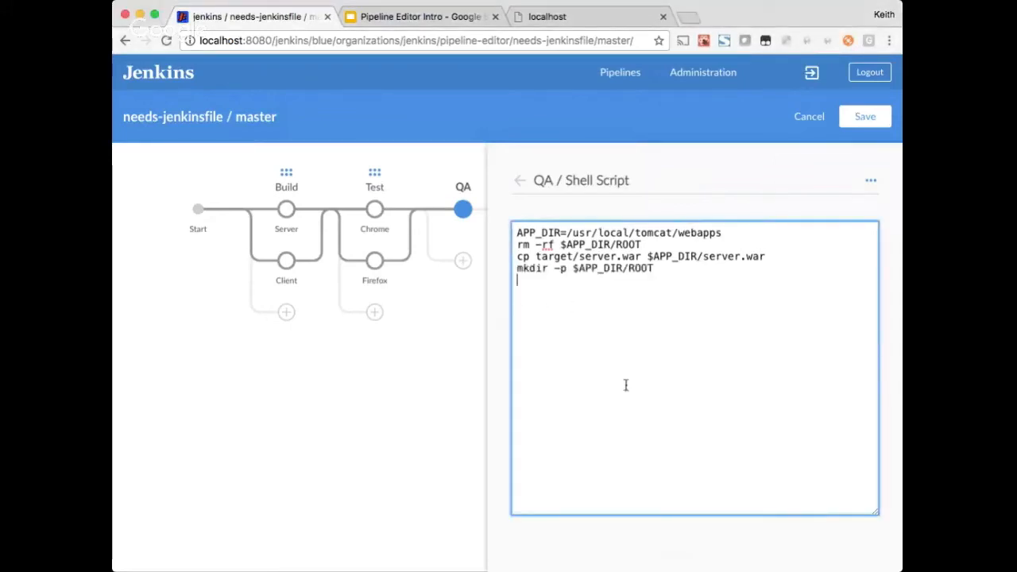
{"action": "key", "text": "super+Tab"}
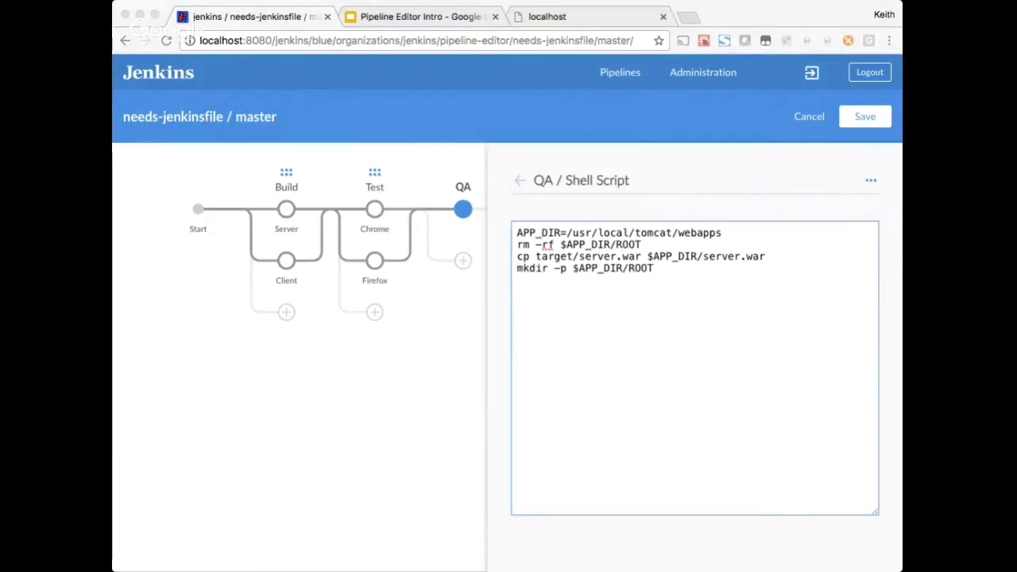
{"action": "left_click", "coordinate": [665, 311]}
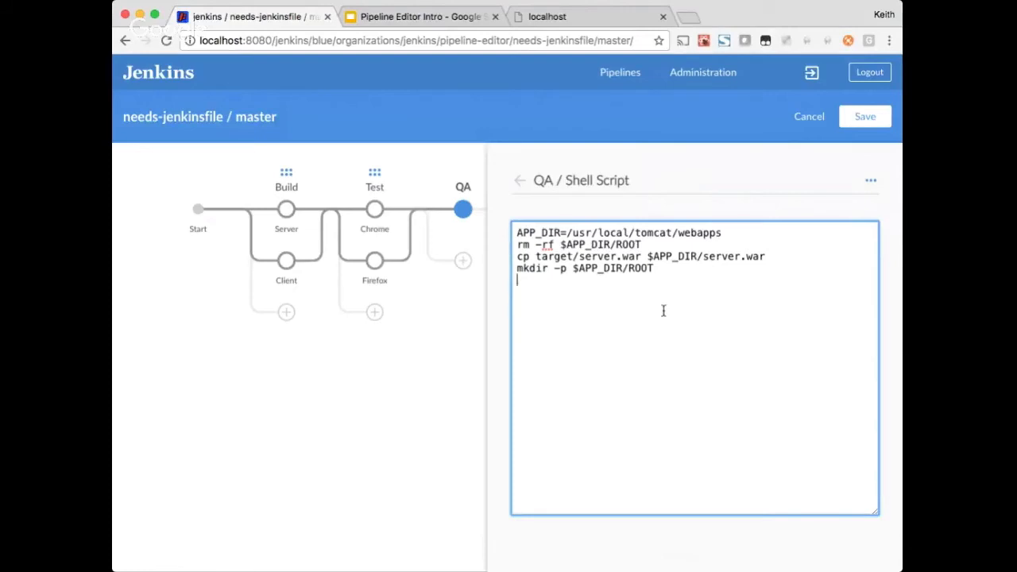
{"action": "type", "text": "cp dist/* $APP_DIR/ROOT"}
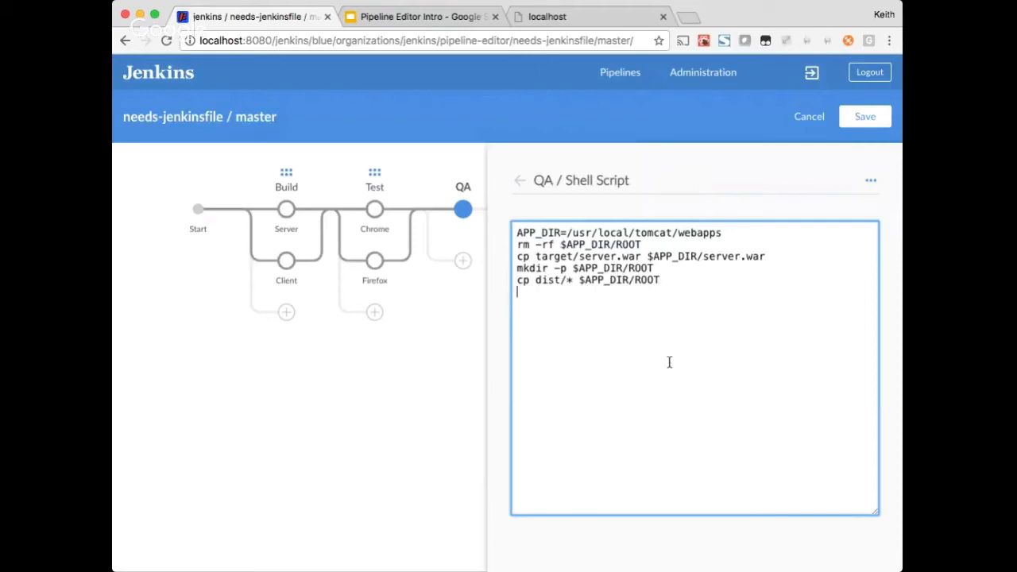
Finish the QA shell script with the line /usr/local/tomcat/bin/startup.sh and return to the pipeline settings.
{"action": "key", "text": "super+Tab"}
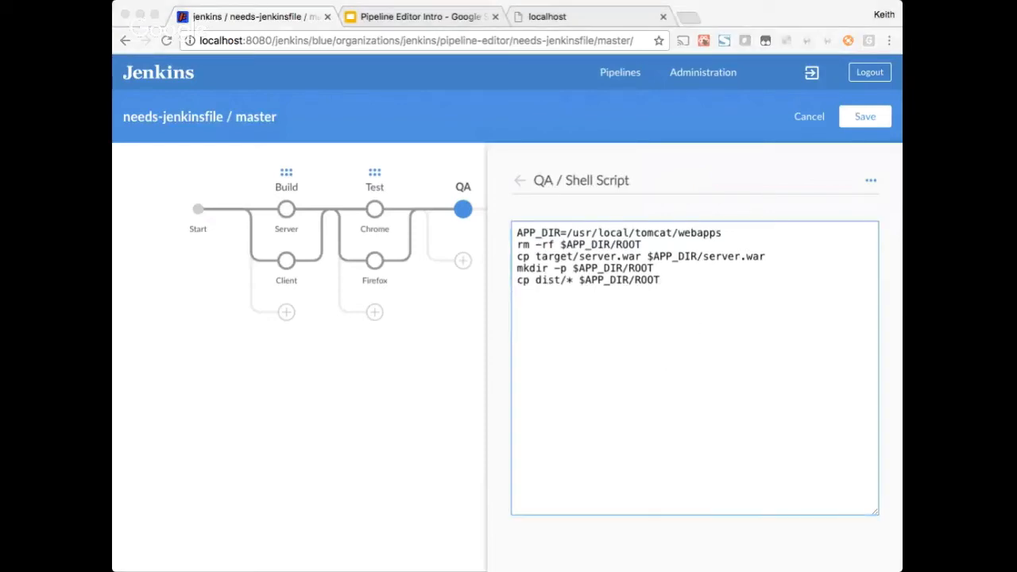
{"action": "left_click", "coordinate": [596, 343]}
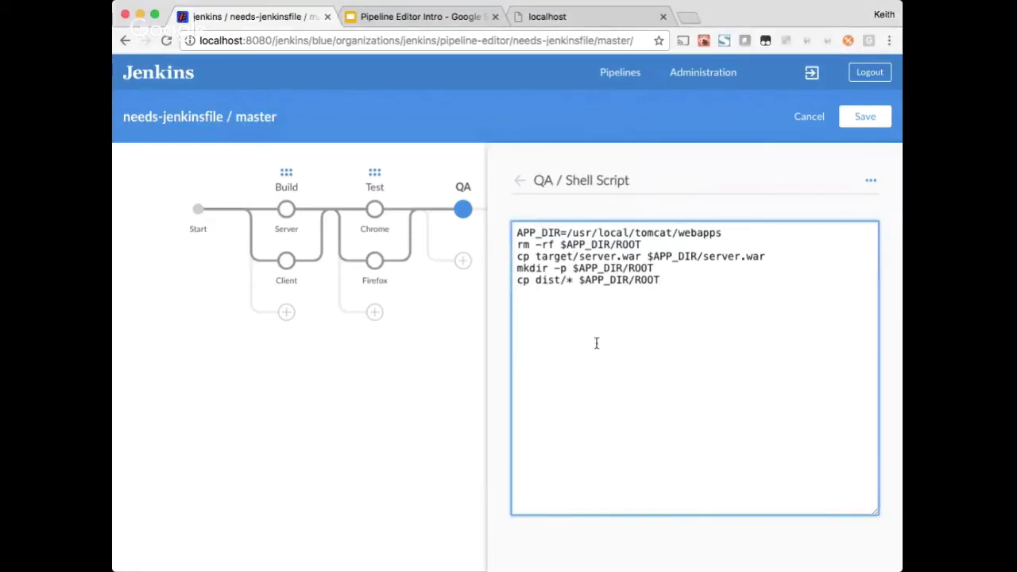
{"action": "type", "text": "/usr/local/tomcat/bin/startup.sh"}
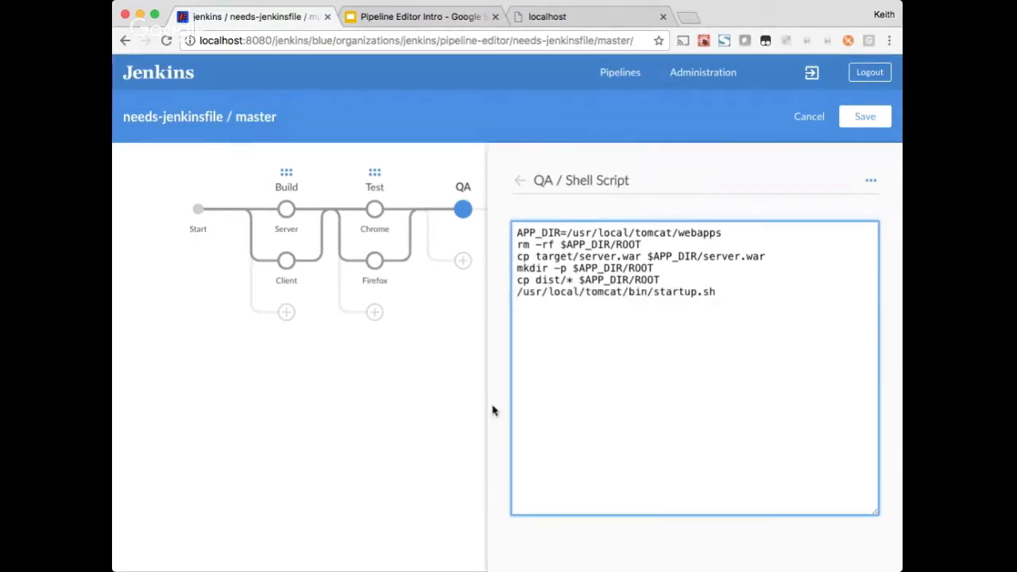
{"action": "left_click", "coordinate": [405, 380]}
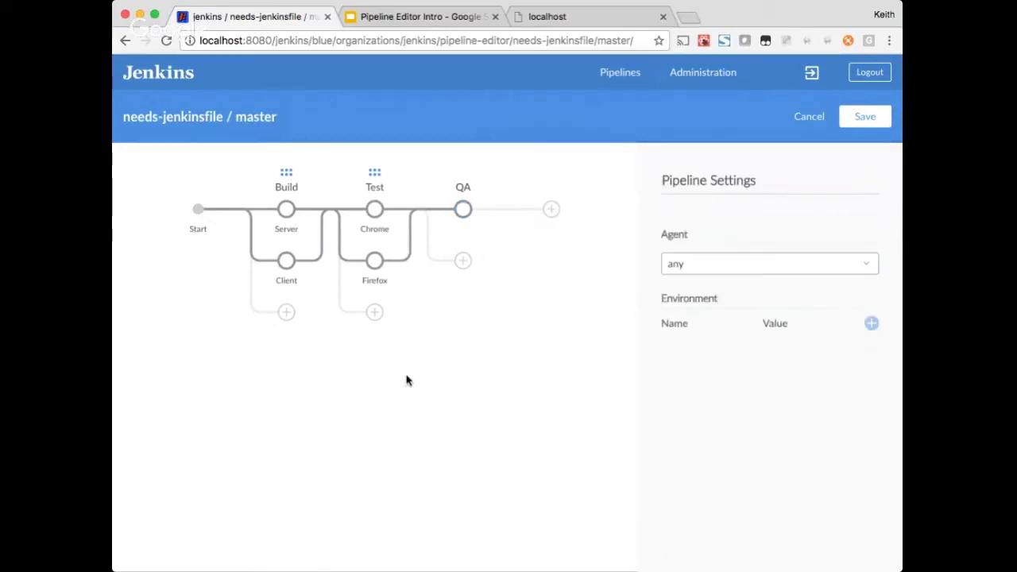
Save and run the pipeline with a commit to master, and open the new run's details.
{"action": "left_click", "coordinate": [863, 117]}
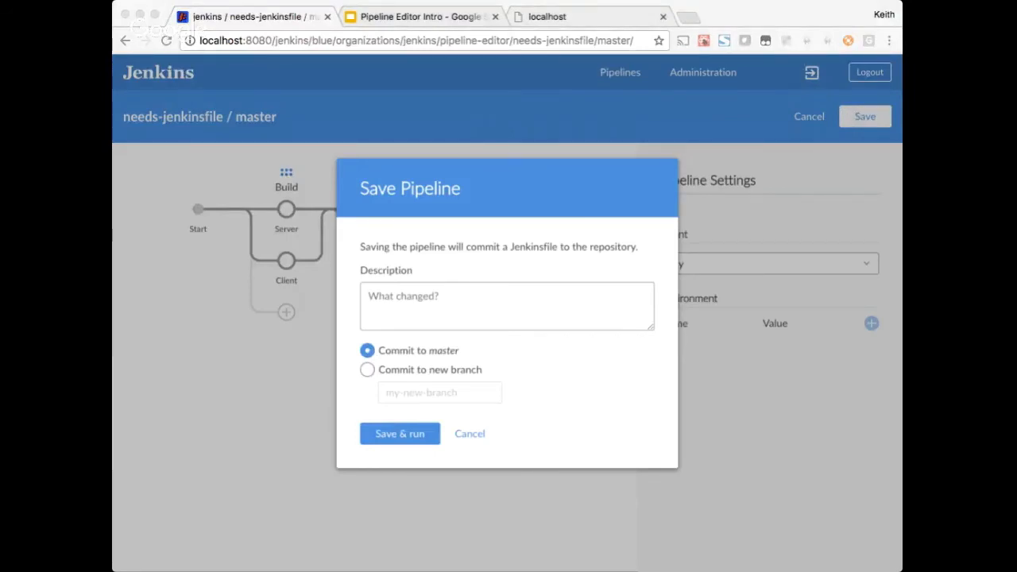
{"action": "left_click", "coordinate": [416, 442]}
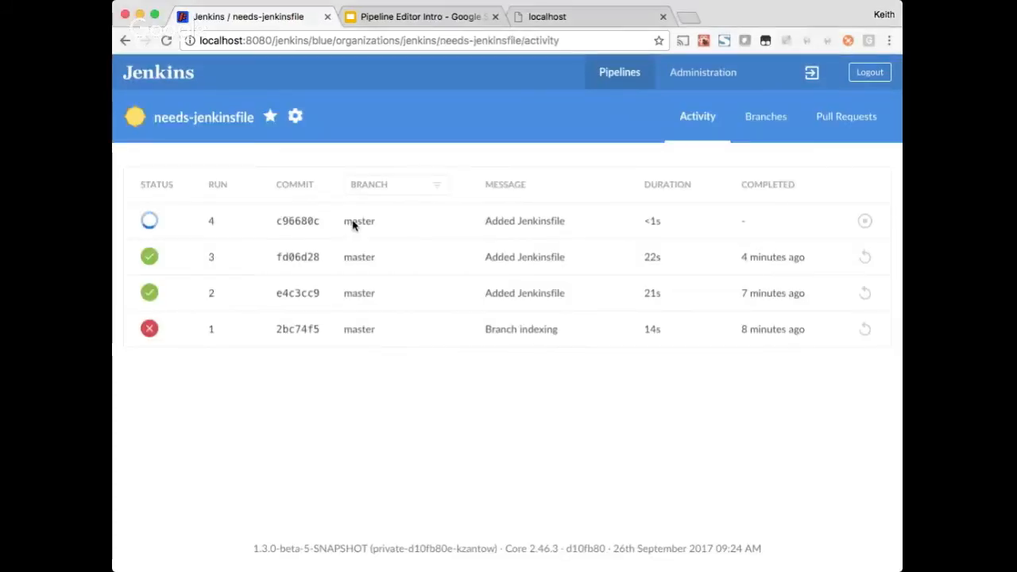
{"action": "left_click", "coordinate": [354, 221]}
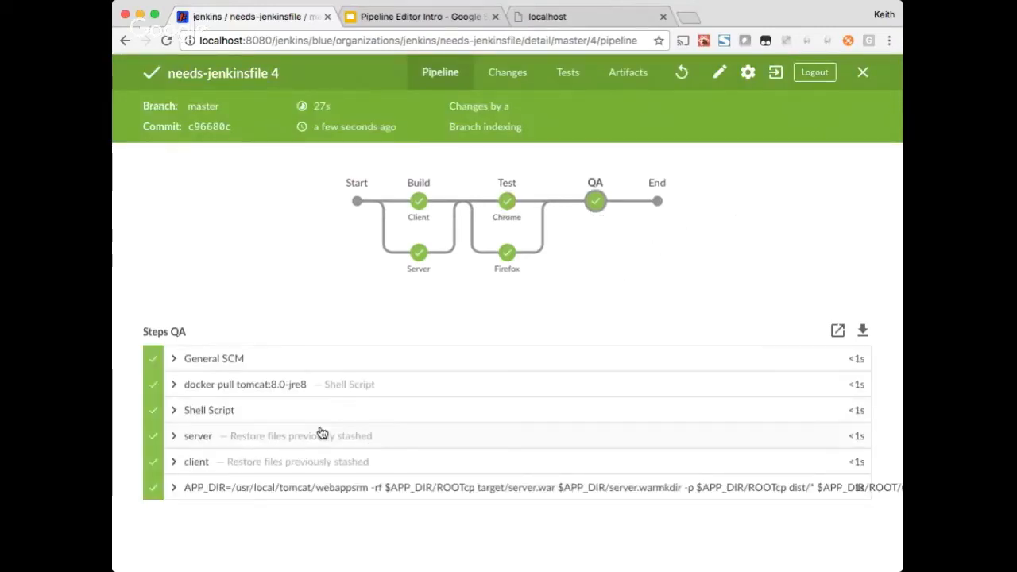
Expand the QA stage's APP_DIR shell script step and examine its log output.
{"action": "scroll", "coordinate": [540, 414], "scroll_direction": "down", "scroll_amount": 1}
{"action": "left_click", "coordinate": [262, 487]}
{"action": "scroll", "coordinate": [417, 364], "scroll_direction": "down", "scroll_amount": 1}
{"action": "scroll", "coordinate": [416, 364], "scroll_direction": "down", "scroll_amount": 2}
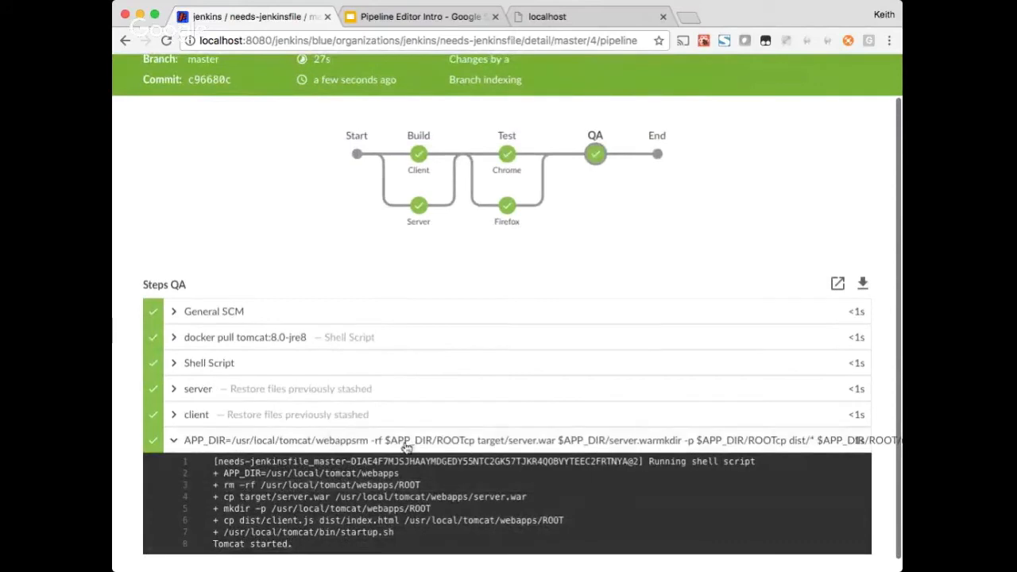
{"action": "scroll", "coordinate": [650, 238], "scroll_direction": "up", "scroll_amount": 1}
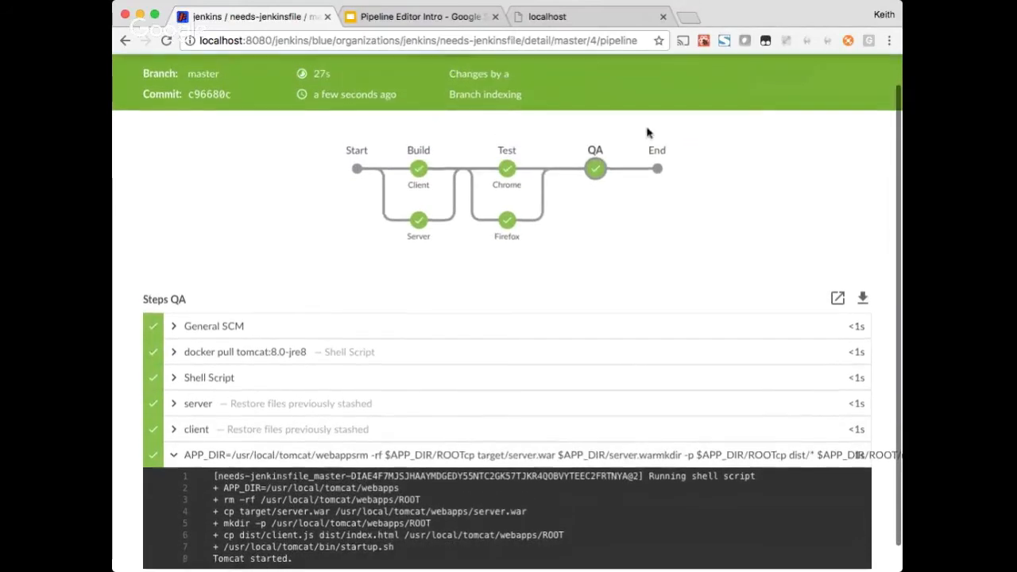
Reload localhost:11080 to check whether the deployed application responds, and return to the pipeline run.
{"action": "left_click", "coordinate": [580, 18]}
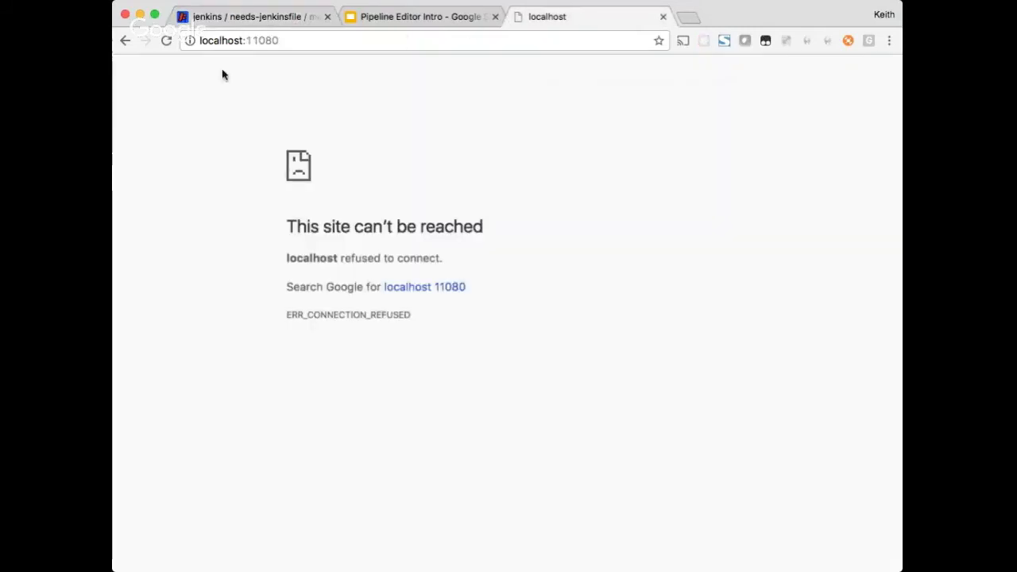
{"action": "left_click", "coordinate": [166, 41]}
{"action": "left_click", "coordinate": [253, 18]}
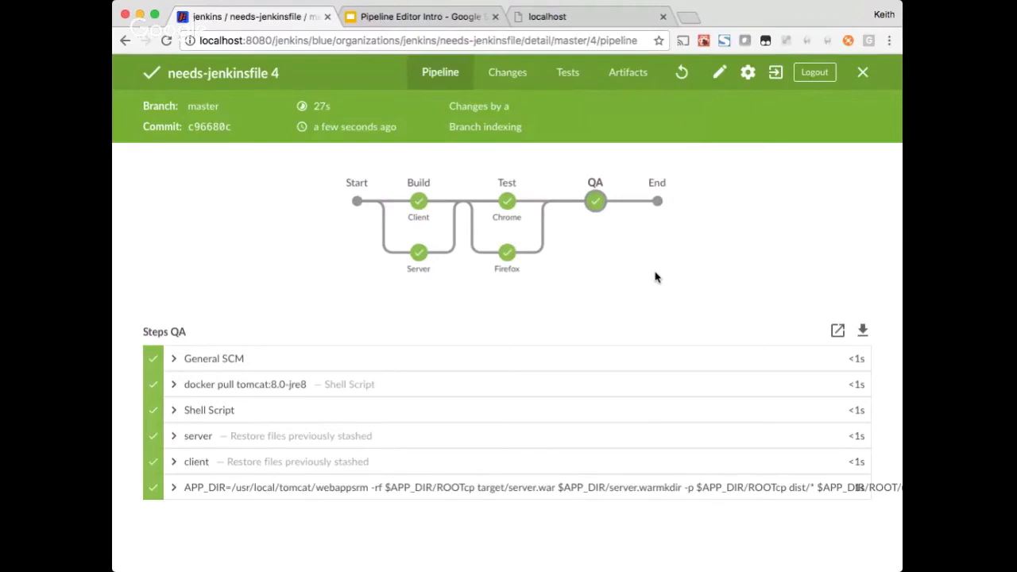
Open the needs-jenkinsfile pipeline for editing and add a Wait for interactive input step to the QA stage.
{"action": "left_click", "coordinate": [720, 75]}
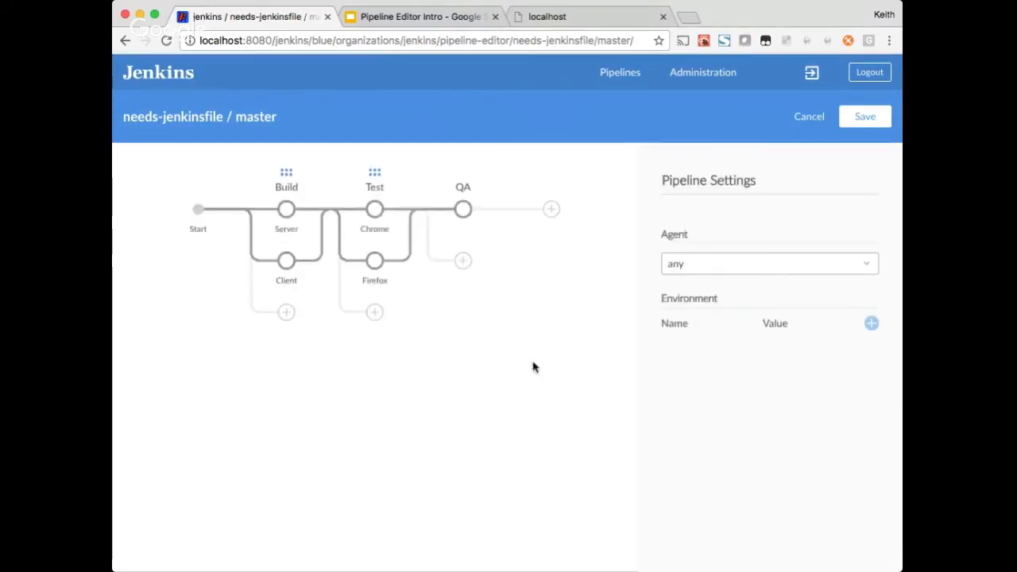
{"action": "left_click", "coordinate": [466, 213]}
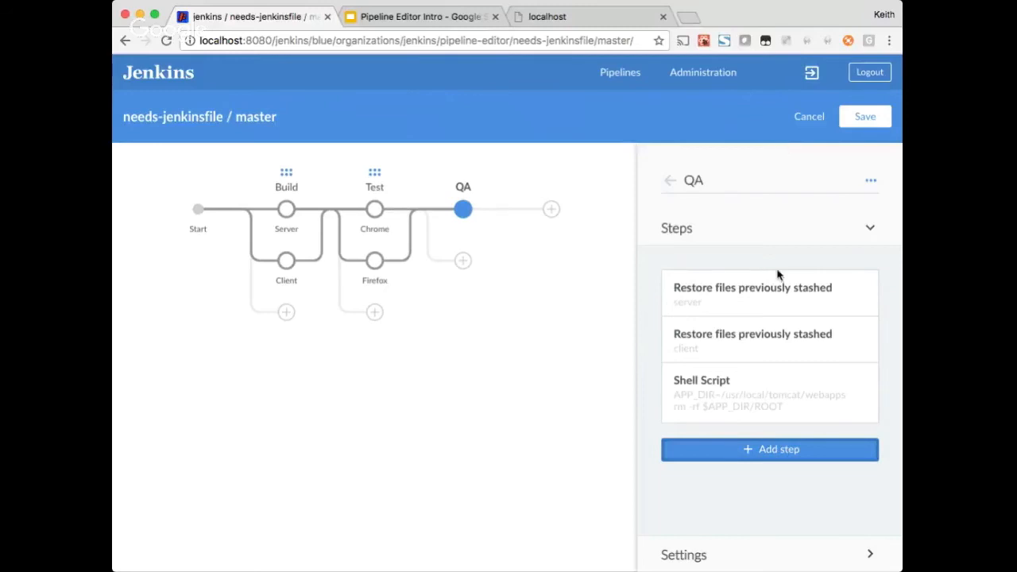
{"action": "left_click", "coordinate": [776, 451]}
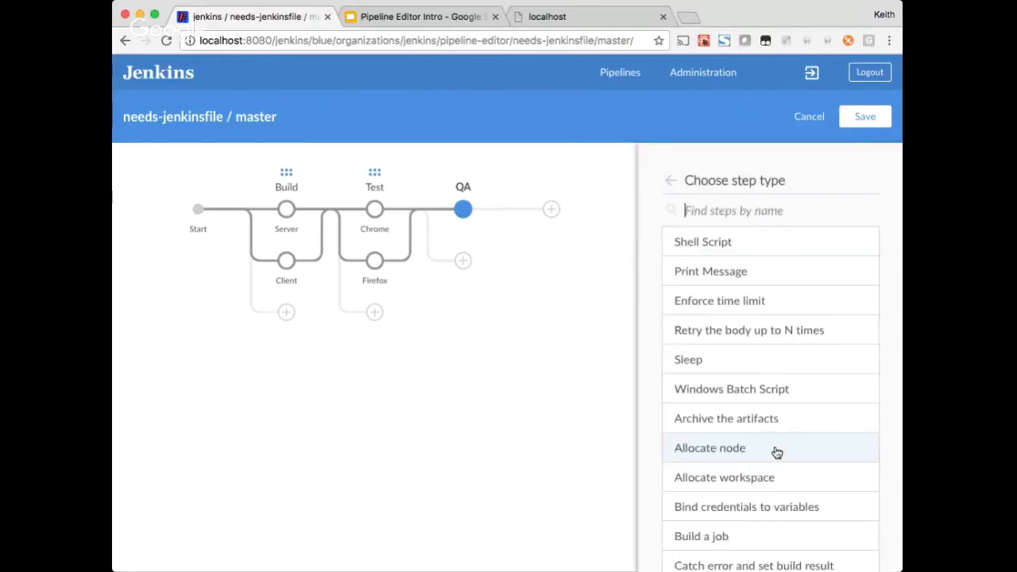
{"action": "type", "text": "input"}
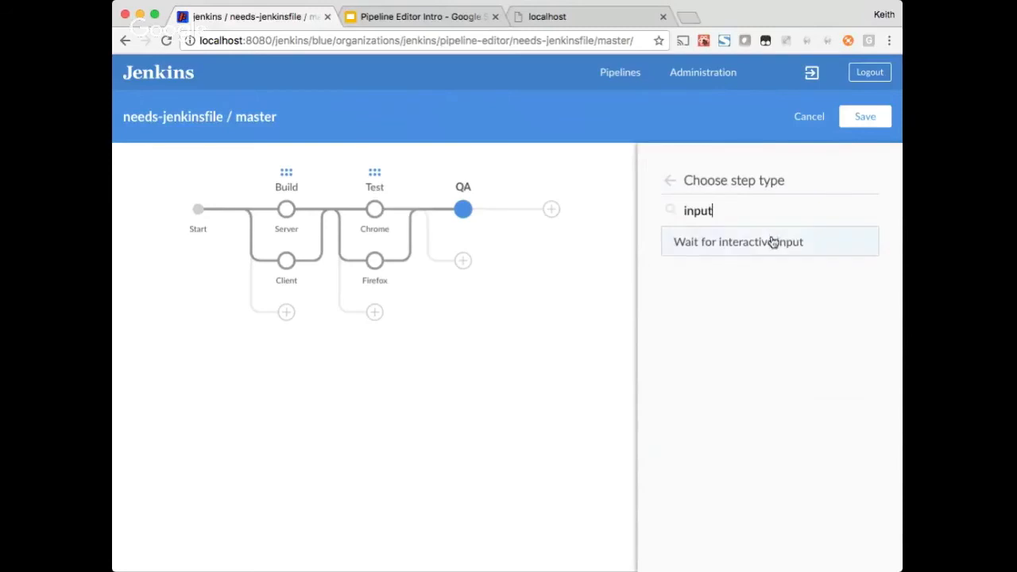
{"action": "left_click", "coordinate": [772, 242]}
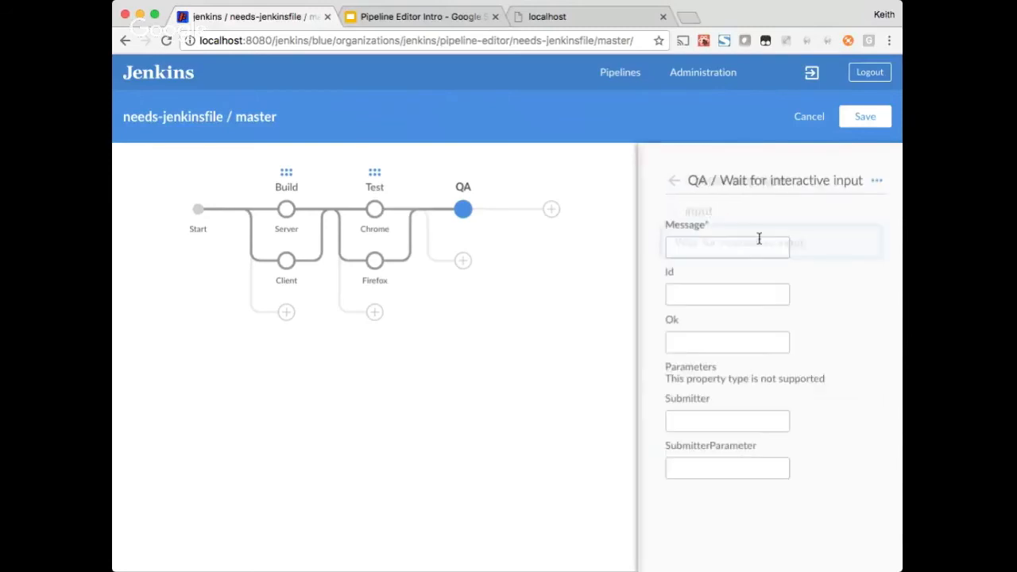
Set the interactive input step's message to "Deploy?" and its Ok text to "Go, go, go!".
{"action": "left_click", "coordinate": [726, 249]}
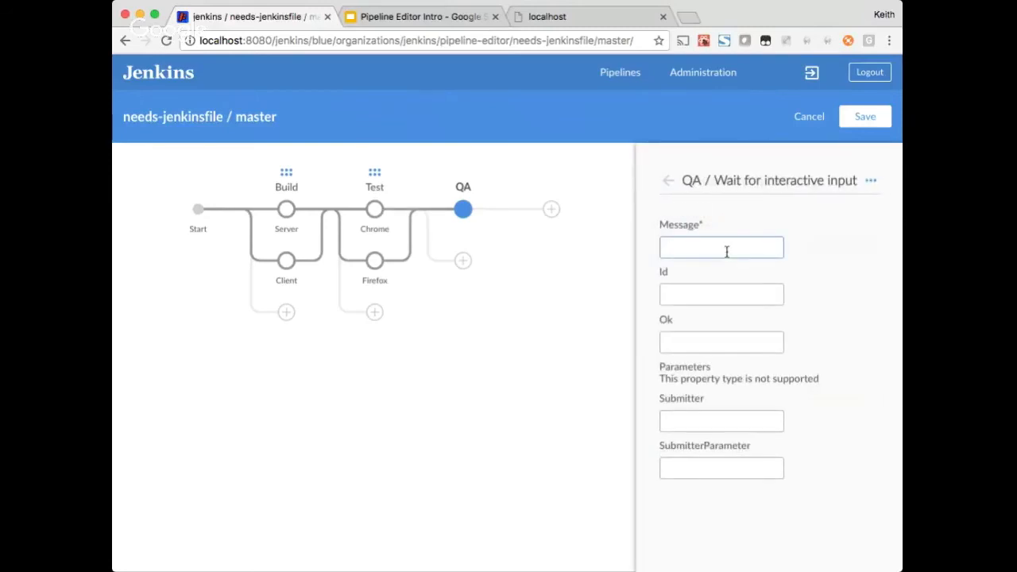
{"action": "type", "text": "Deploy?"}
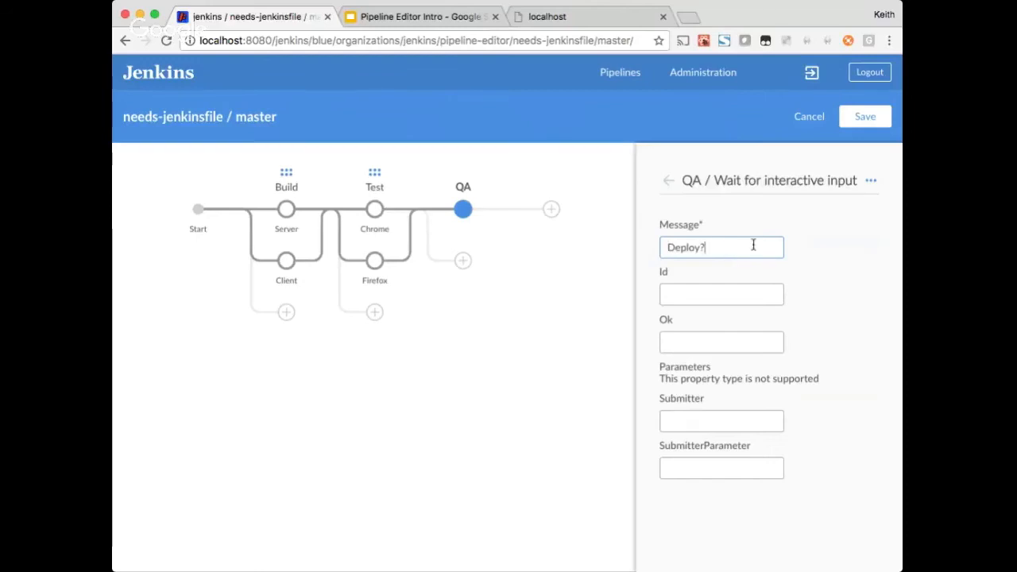
{"action": "left_click", "coordinate": [709, 341]}
{"action": "type", "text": "G"}
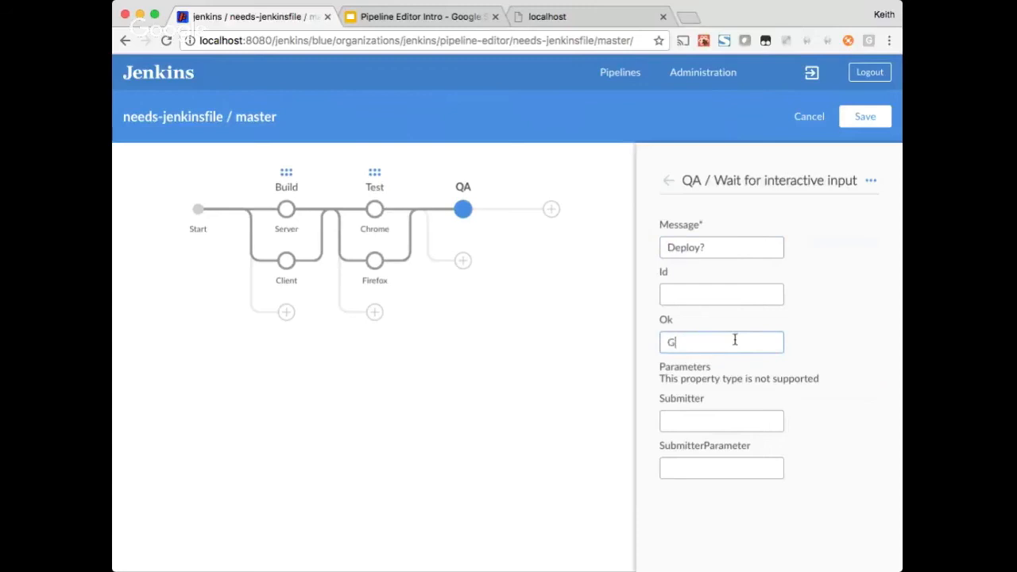
{"action": "type", "text": "o, go, go!"}
{"action": "left_click", "coordinate": [468, 380]}
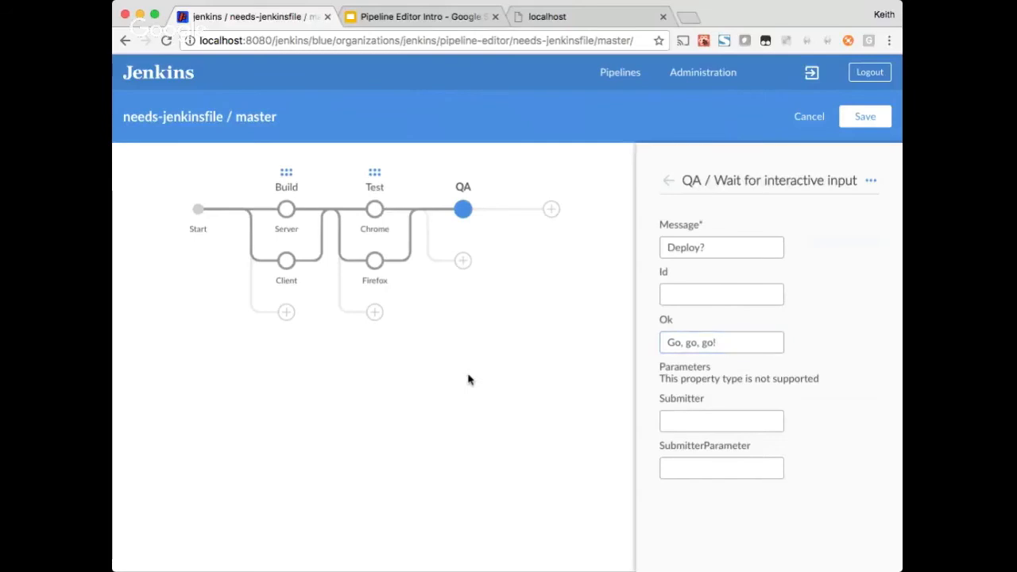
Save and run the pipeline, open the new run and display the QA stage's interactive input request.
{"action": "left_click", "coordinate": [864, 119]}
{"action": "left_click", "coordinate": [378, 434]}
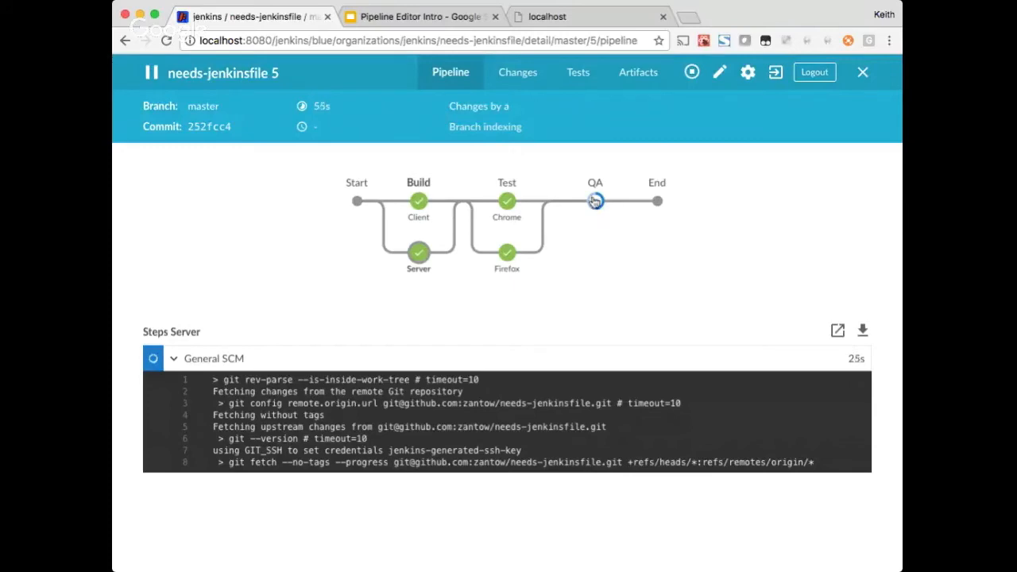
{"action": "left_click", "coordinate": [507, 201]}
{"action": "left_click", "coordinate": [596, 203]}
{"action": "scroll", "coordinate": [701, 242], "scroll_direction": "down", "scroll_amount": 2}
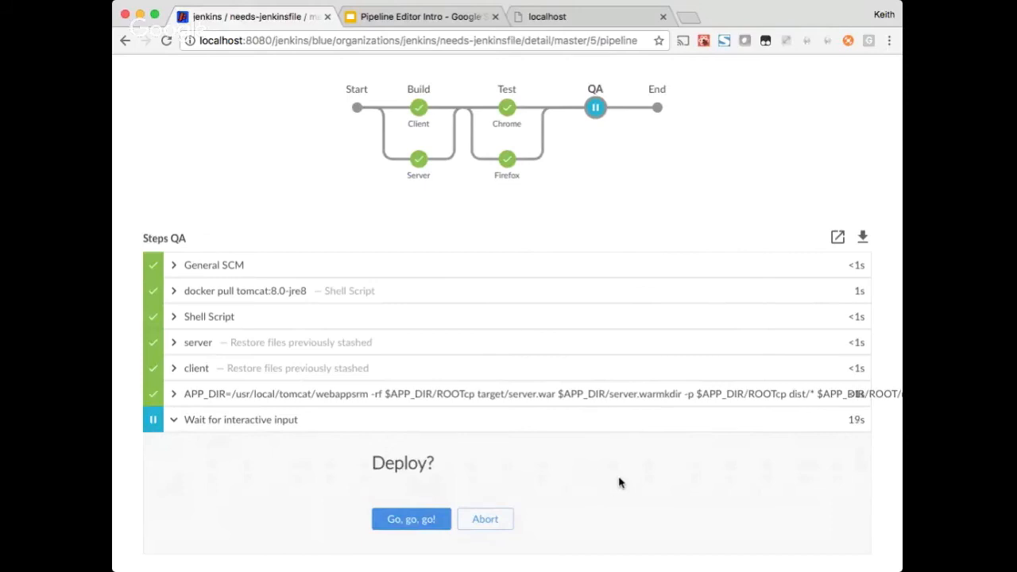
Reload localhost:11080 to check the deployed application's page, and return to the pipeline run.
{"action": "scroll", "coordinate": [620, 482], "scroll_direction": "up", "scroll_amount": 1}
{"action": "scroll", "coordinate": [619, 483], "scroll_direction": "up", "scroll_amount": 3}
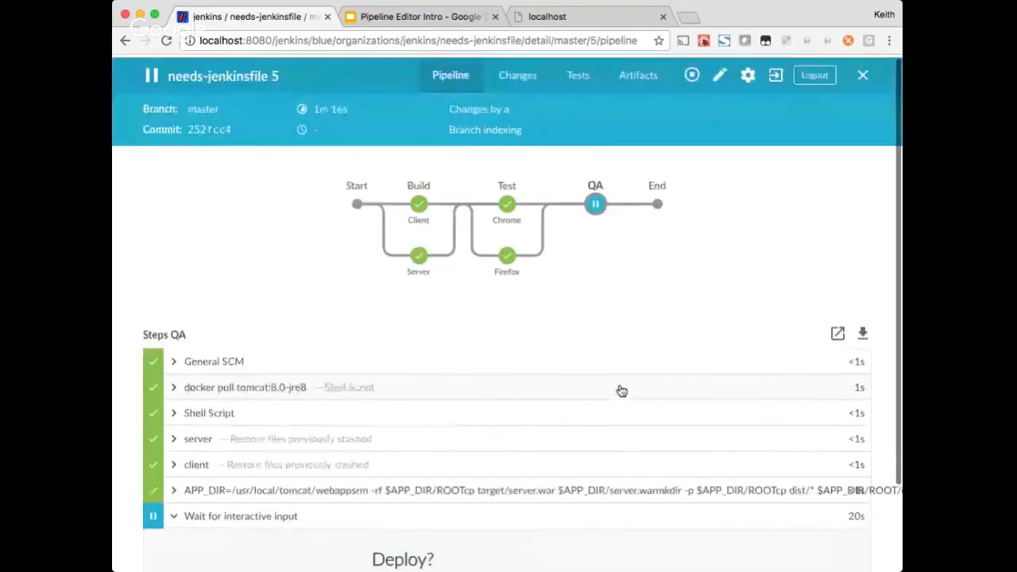
{"action": "scroll", "coordinate": [619, 334], "scroll_direction": "right", "scroll_amount": 1}
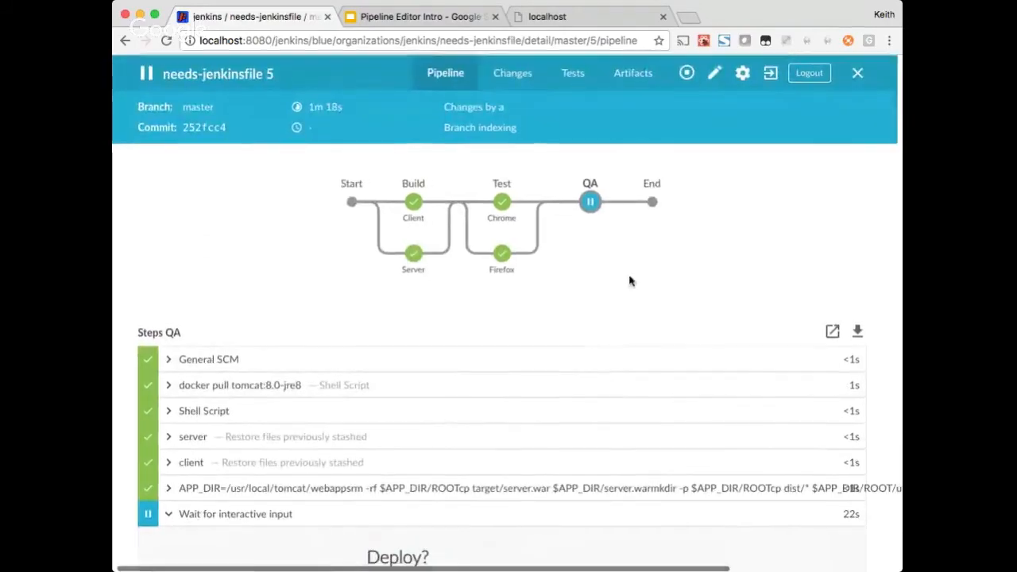
{"action": "scroll", "coordinate": [663, 278], "scroll_direction": "left", "scroll_amount": 1}
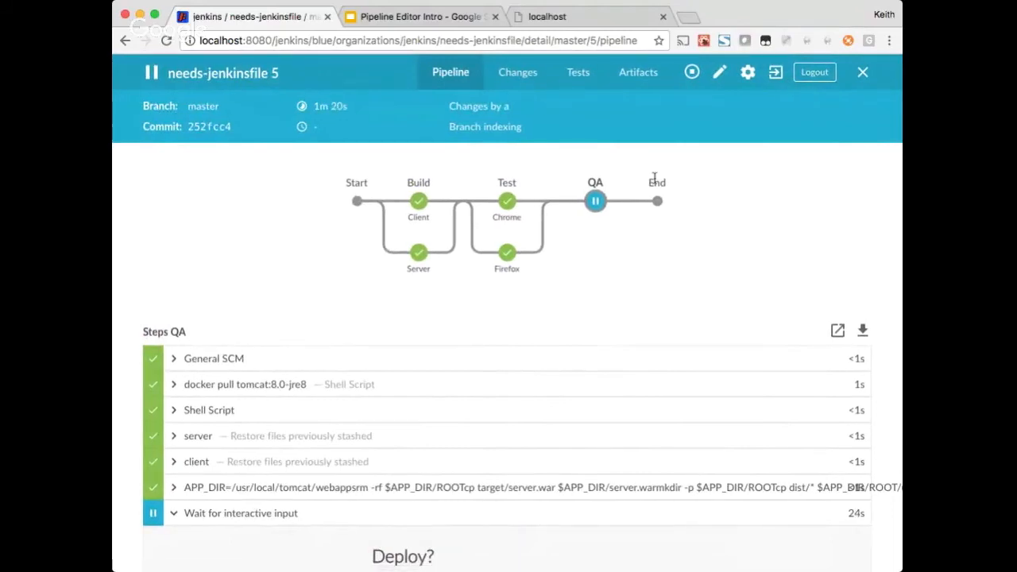
{"action": "left_click", "coordinate": [595, 18]}
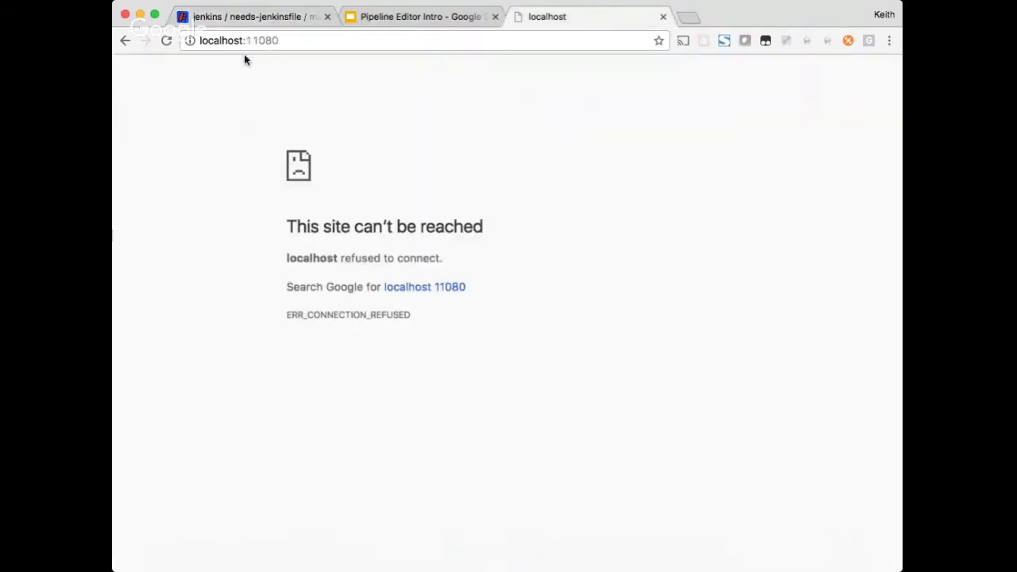
{"action": "left_click", "coordinate": [167, 41]}
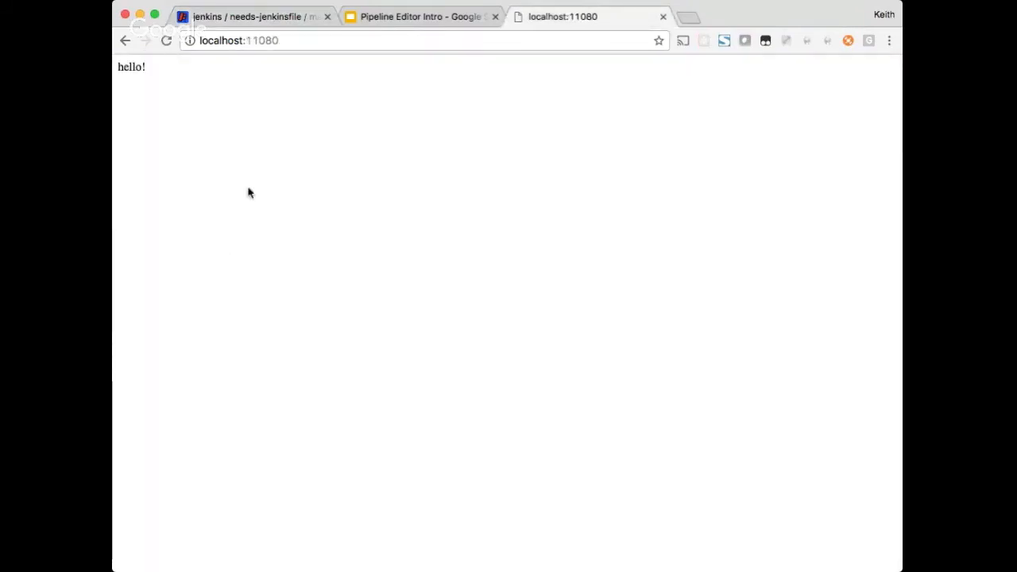
{"action": "left_click_drag", "start_coordinate": [120, 66], "coordinate": [164, 67]}
{"action": "left_click", "coordinate": [164, 69]}
{"action": "left_click", "coordinate": [263, 17]}
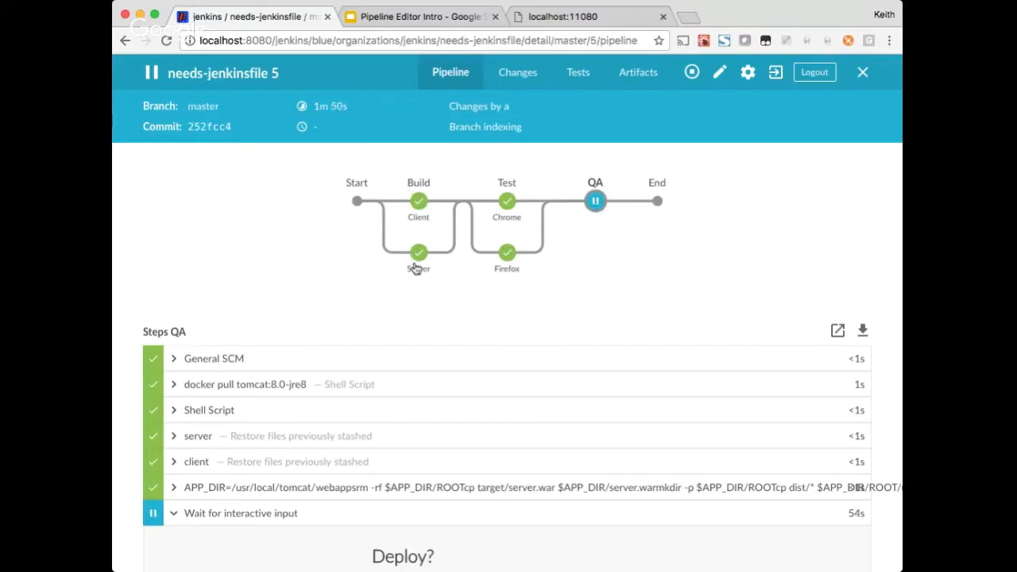
Recheck the deployed application's page and abort the run at the QA stage's "Deploy?" request.
{"action": "scroll", "coordinate": [679, 273], "scroll_direction": "down", "scroll_amount": 1}
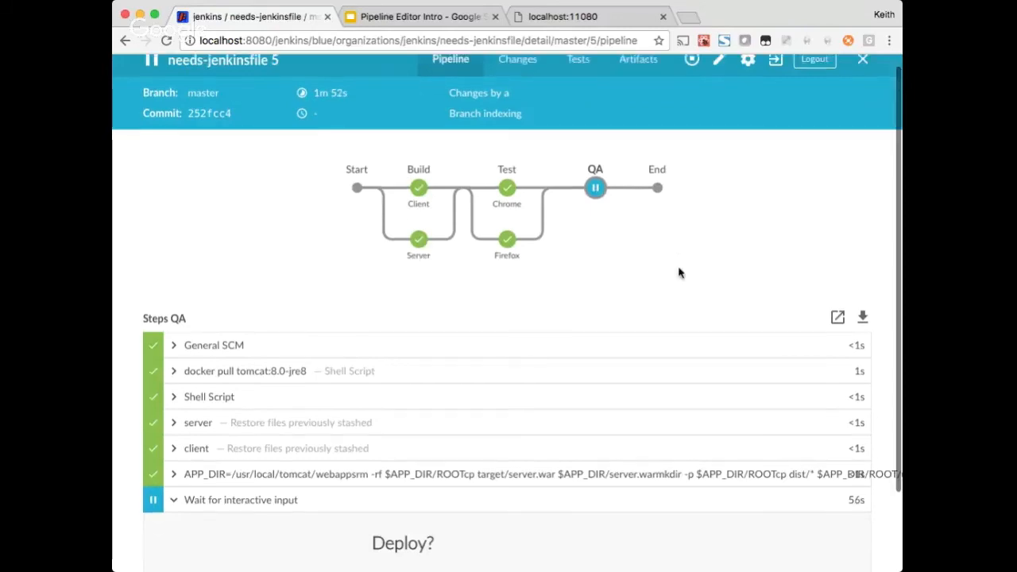
{"action": "scroll", "coordinate": [678, 272], "scroll_direction": "down", "scroll_amount": 1}
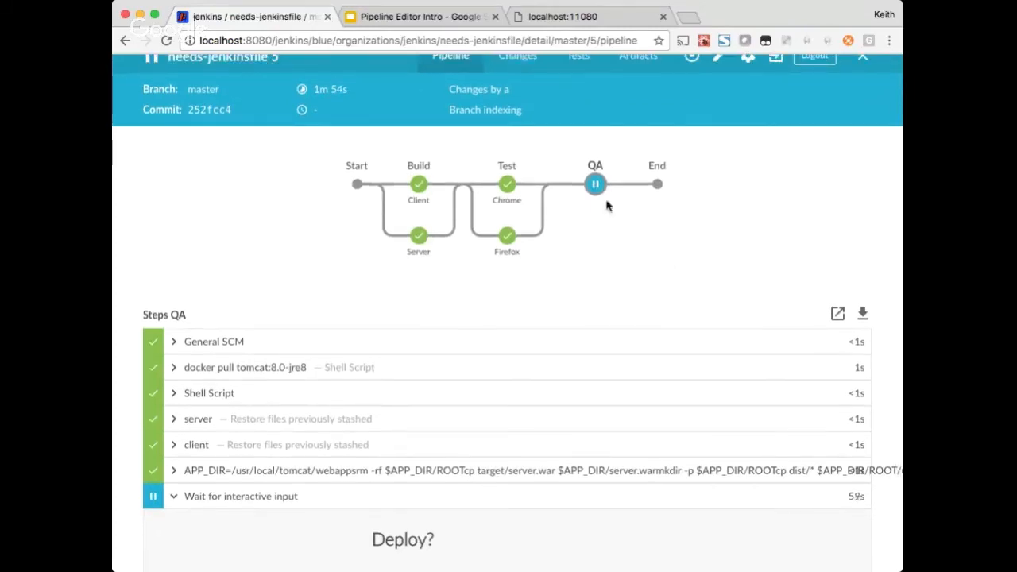
{"action": "scroll", "coordinate": [606, 199], "scroll_direction": "down", "scroll_amount": 3}
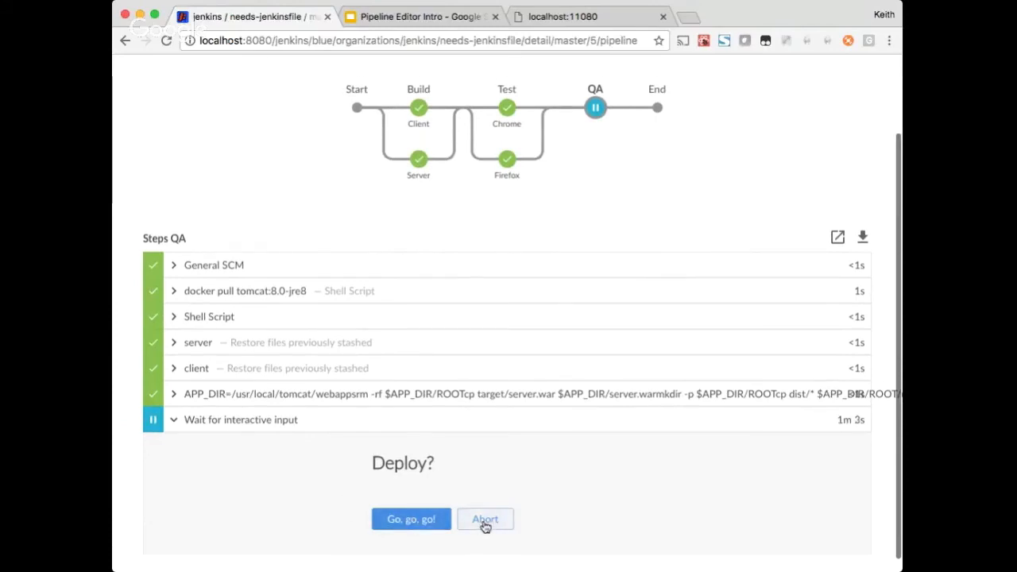
{"action": "left_click", "coordinate": [592, 17]}
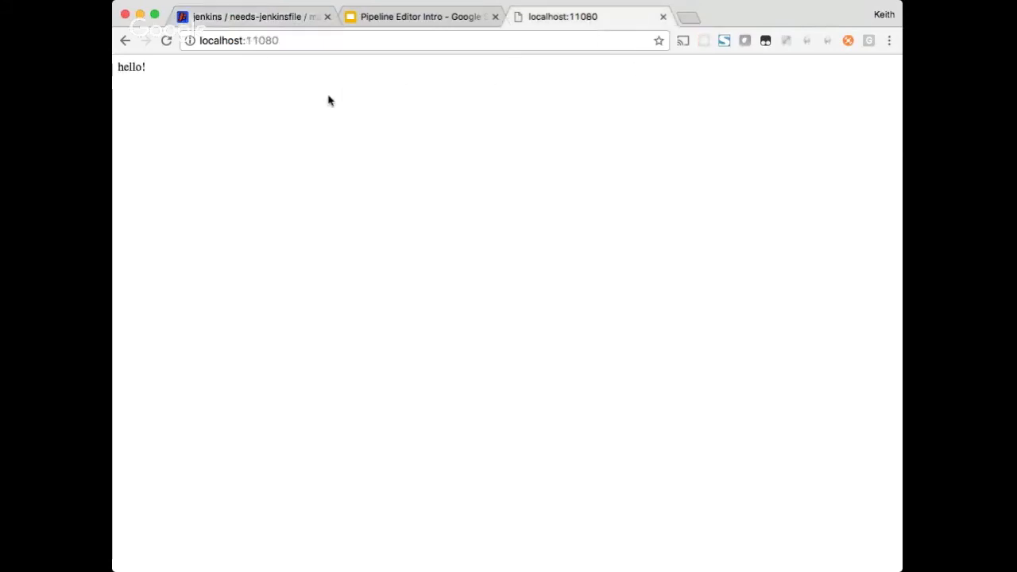
{"action": "left_click", "coordinate": [215, 19]}
{"action": "left_click", "coordinate": [486, 520]}
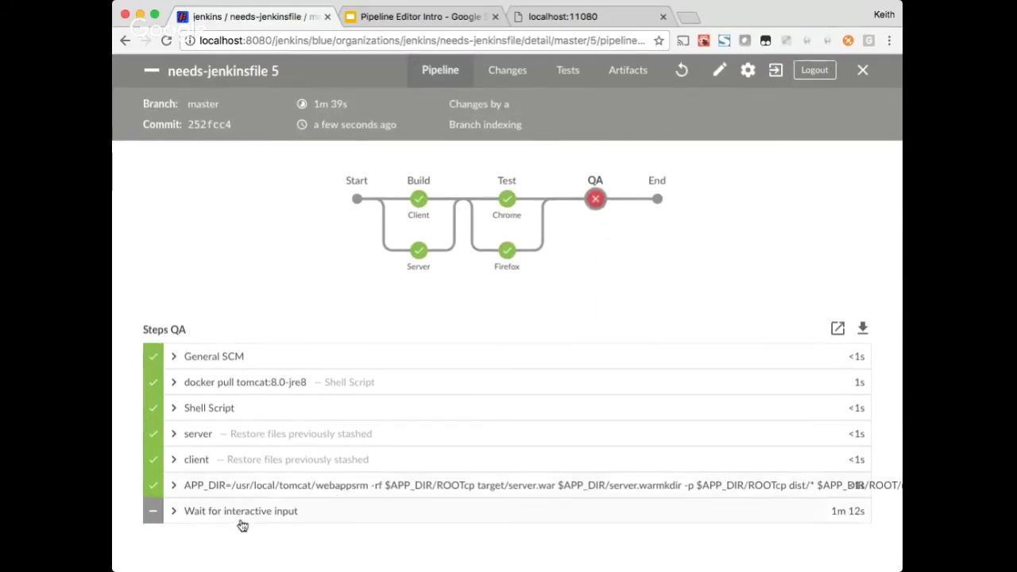
Open the pipeline for editing again and add a stage named Deploy after QA.
{"action": "left_click", "coordinate": [719, 72]}
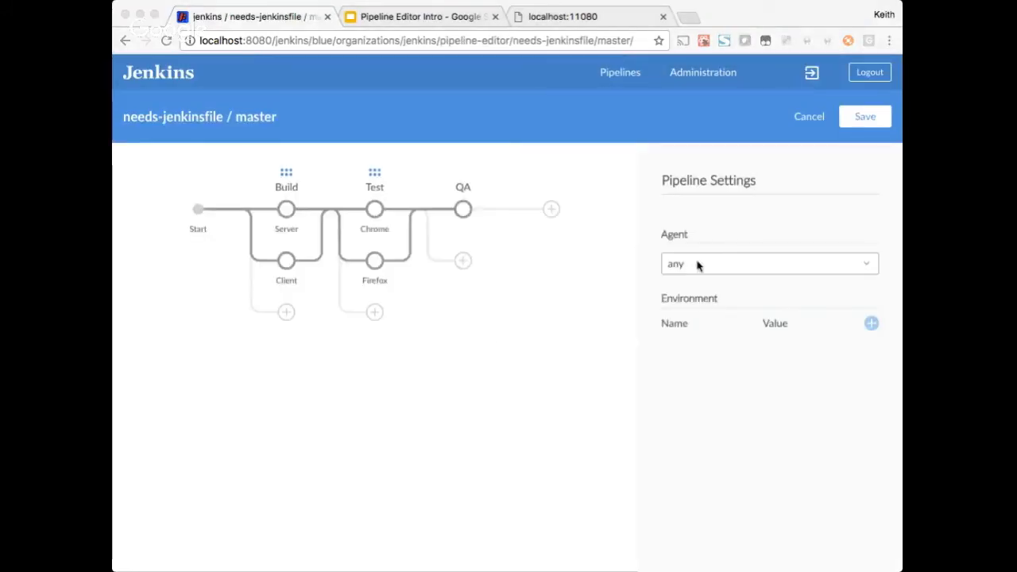
{"action": "left_click", "coordinate": [577, 193]}
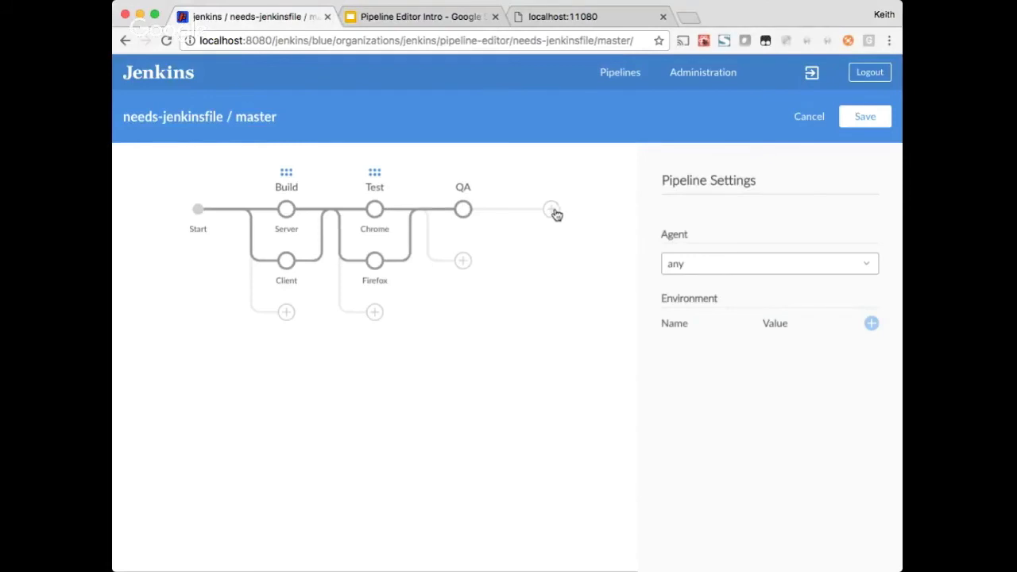
{"action": "left_click", "coordinate": [553, 210]}
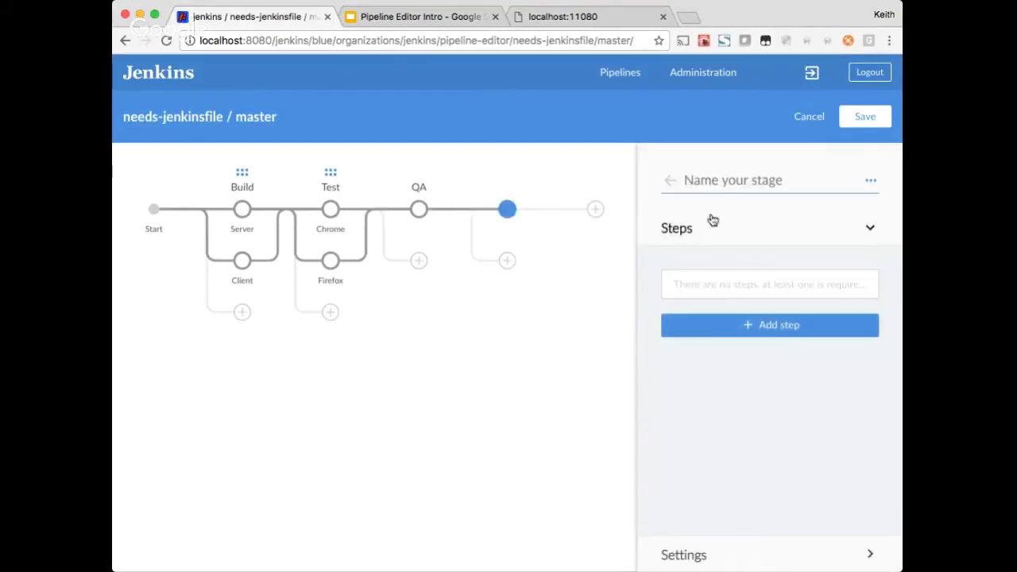
{"action": "type", "text": "Deploy"}
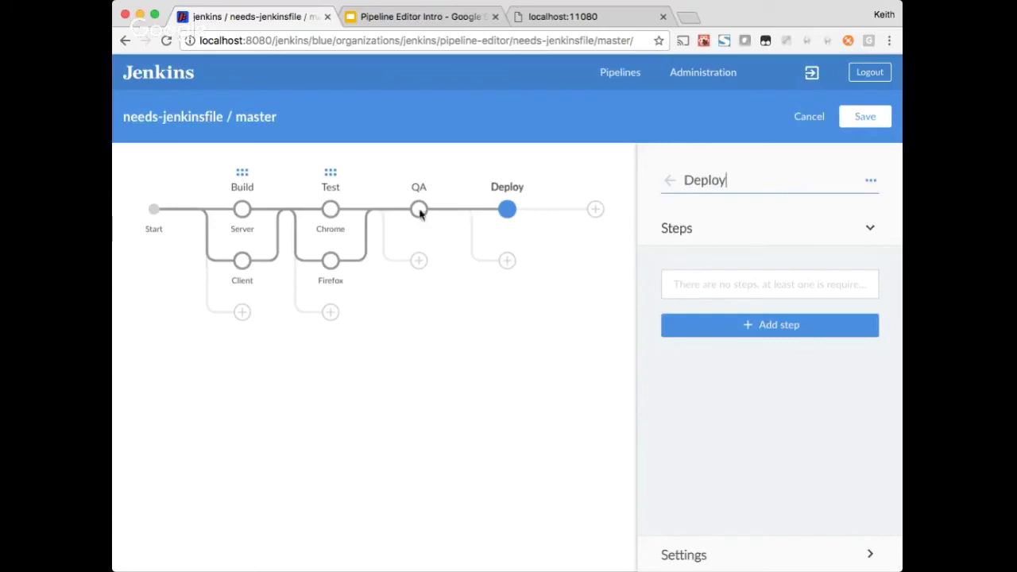
Add a Restore files previously stashed step named server to the Deploy stage.
{"action": "left_click", "coordinate": [751, 327]}
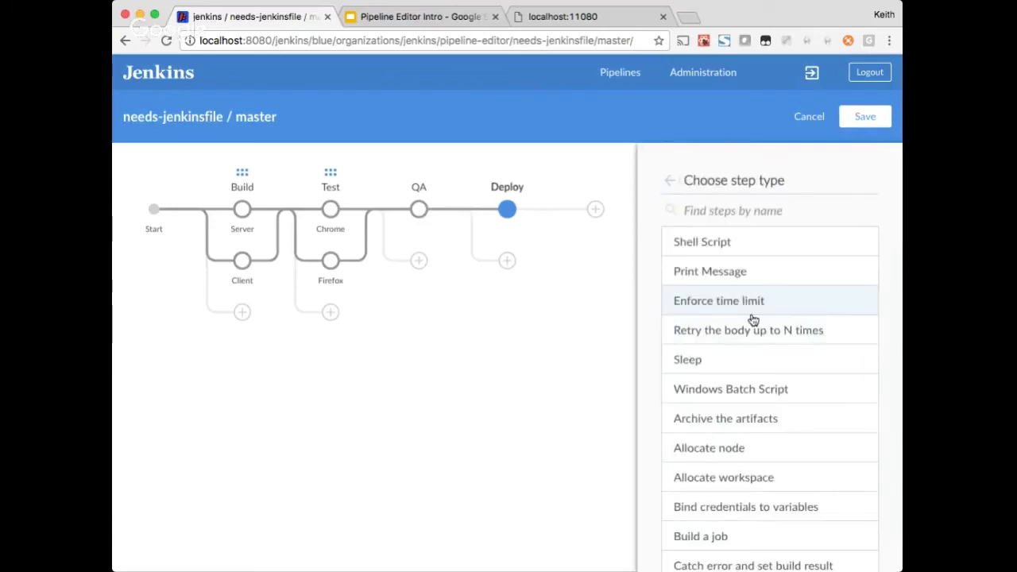
{"action": "type", "text": "rest"}
{"action": "left_click", "coordinate": [771, 247]}
{"action": "left_click", "coordinate": [613, 247]}
{"action": "type", "text": "server"}
{"action": "left_click", "coordinate": [610, 180]}
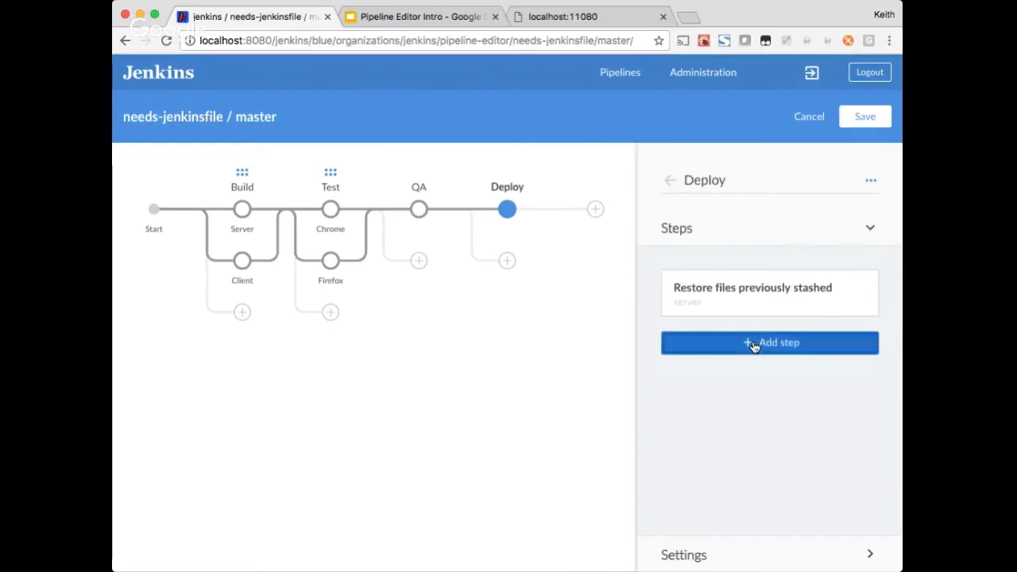
Add a second Restore files previously stashed step to the Deploy stage, named client.
{"action": "left_click", "coordinate": [753, 346]}
{"action": "type", "text": "rest"}
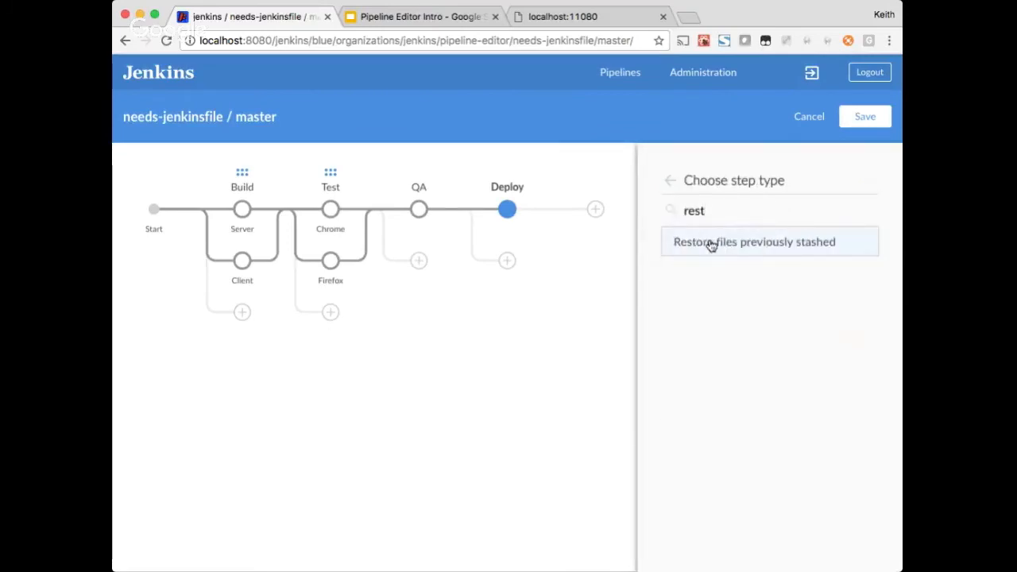
{"action": "left_click", "coordinate": [711, 245]}
{"action": "left_click", "coordinate": [697, 248]}
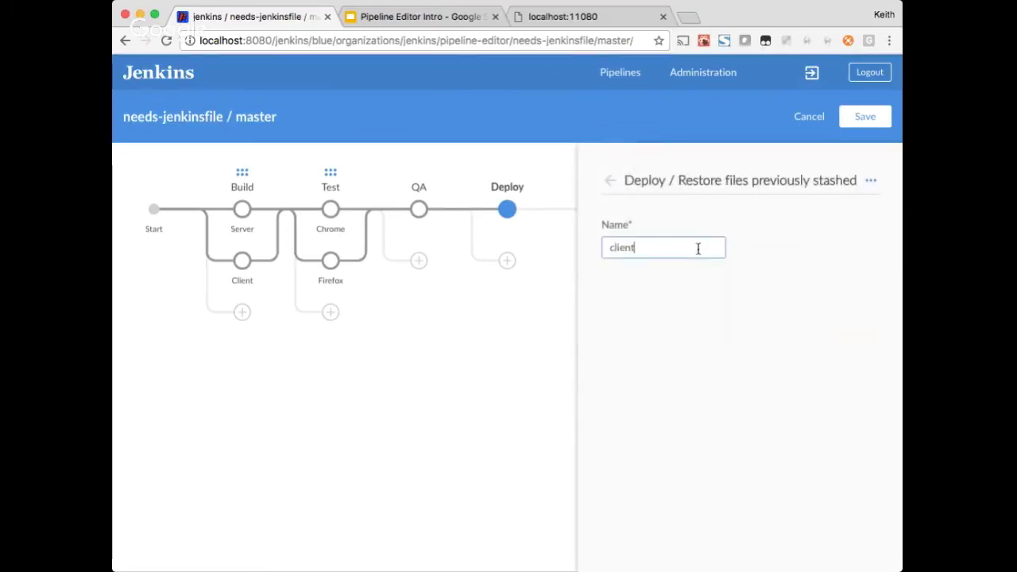
{"action": "left_click", "coordinate": [669, 183]}
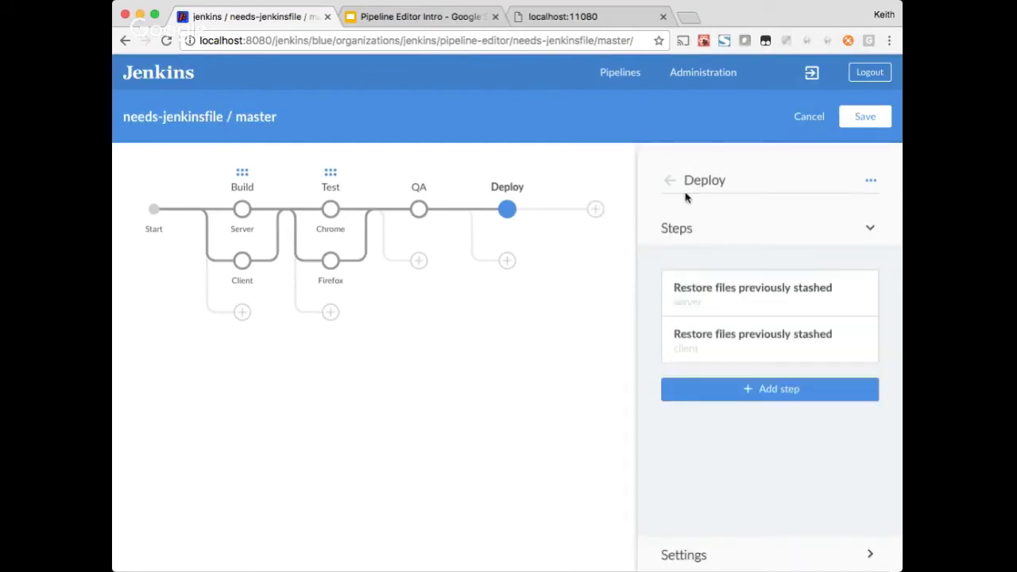
Add a Deploy shell script: "# deploy the exact artifacts to production", echo "Deploying client:", ls -alFh dist, echo "Deploying server:", ls -alFh target.
{"action": "left_click", "coordinate": [769, 390]}
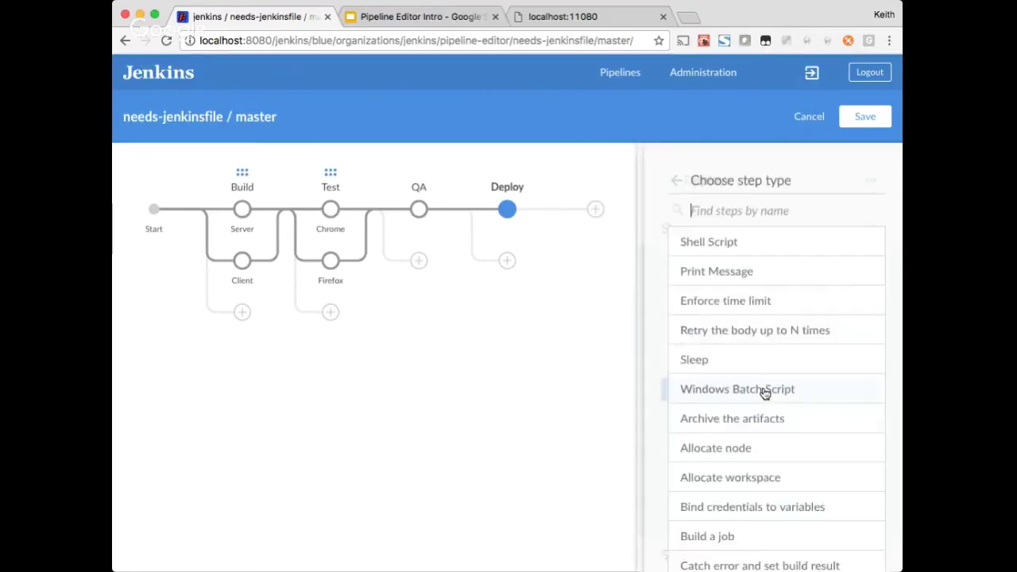
{"action": "left_click", "coordinate": [749, 238]}
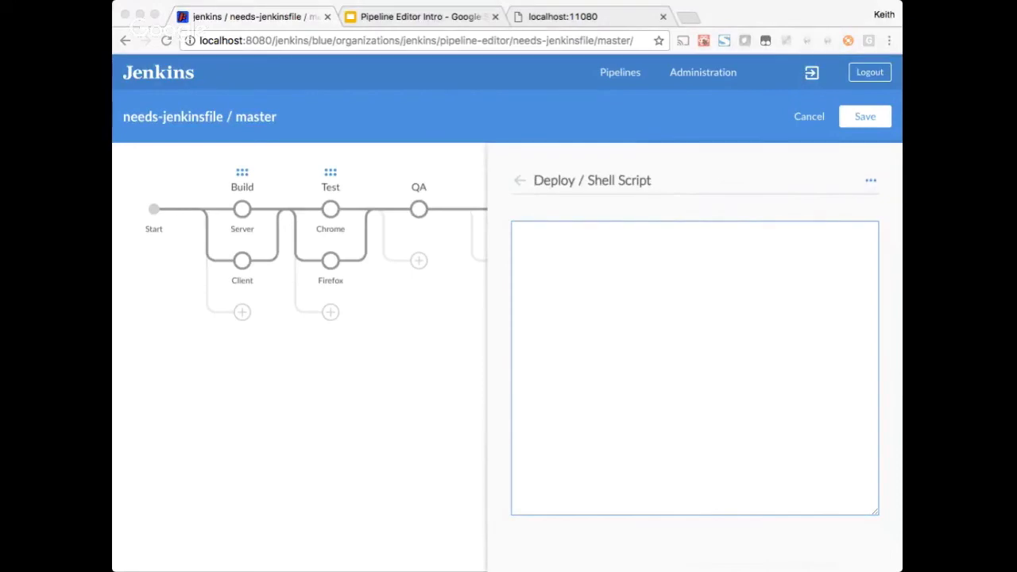
{"action": "left_click", "coordinate": [679, 329]}
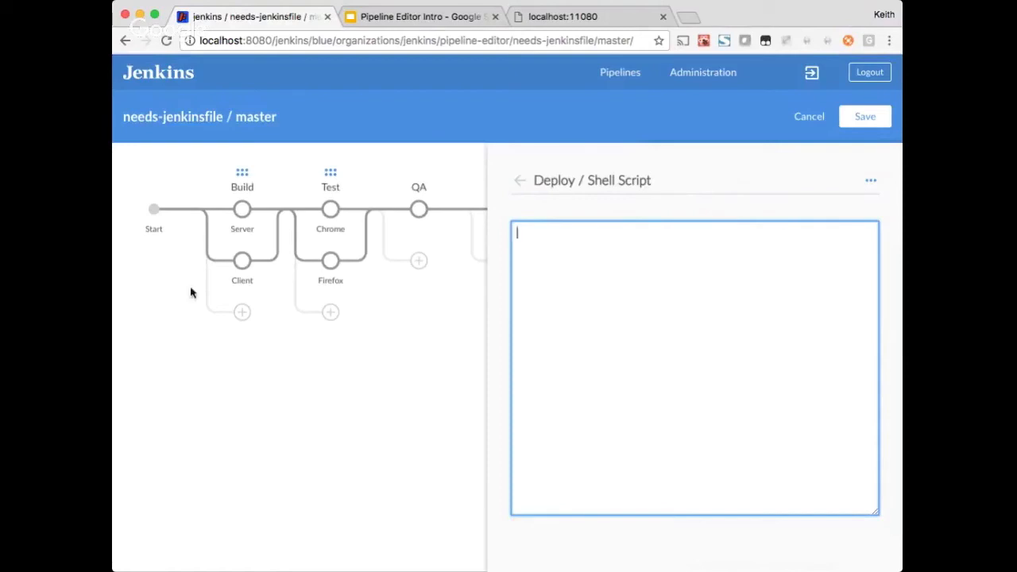
{"action": "type", "text": "# deploy the exact artifacts to production echo \"Deploying client:\" ls -alFh dist echo \"Deploying server:\" ls -alFh target"}
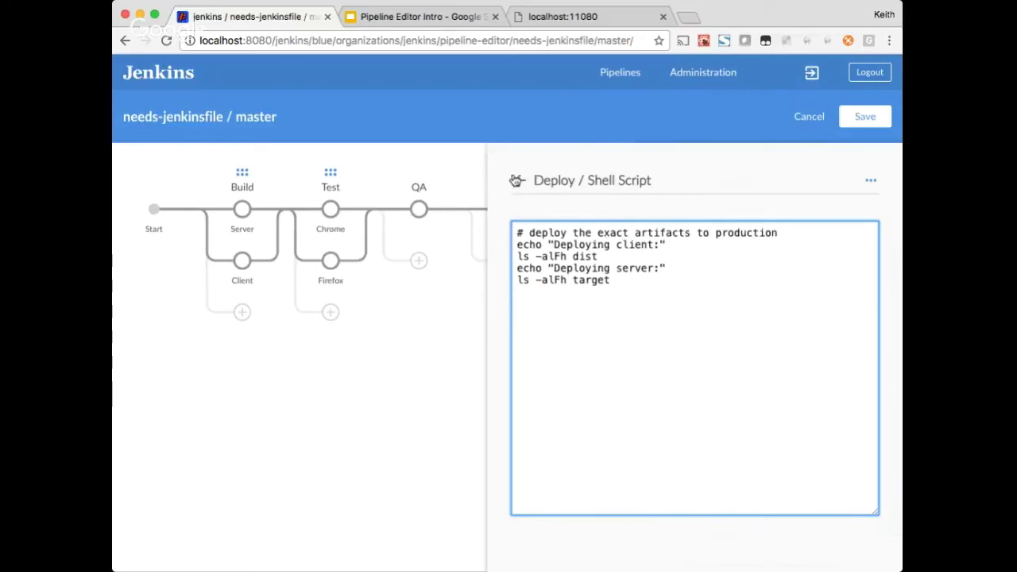
Add a Print Message step with the message "Success!" to the Deploy stage after the shell script.
{"action": "key", "text": "super+Tab"}
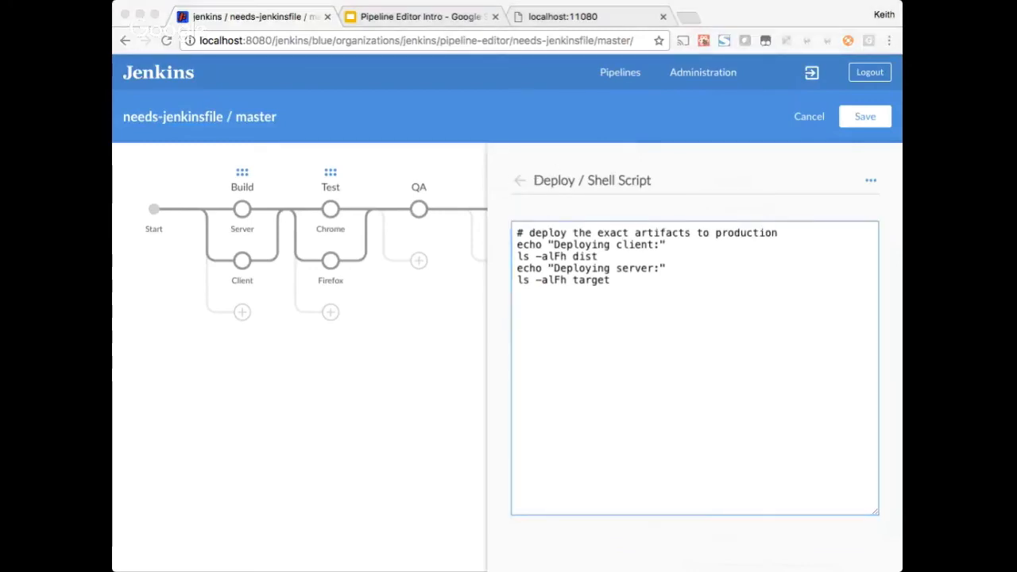
{"action": "left_click", "coordinate": [581, 298]}
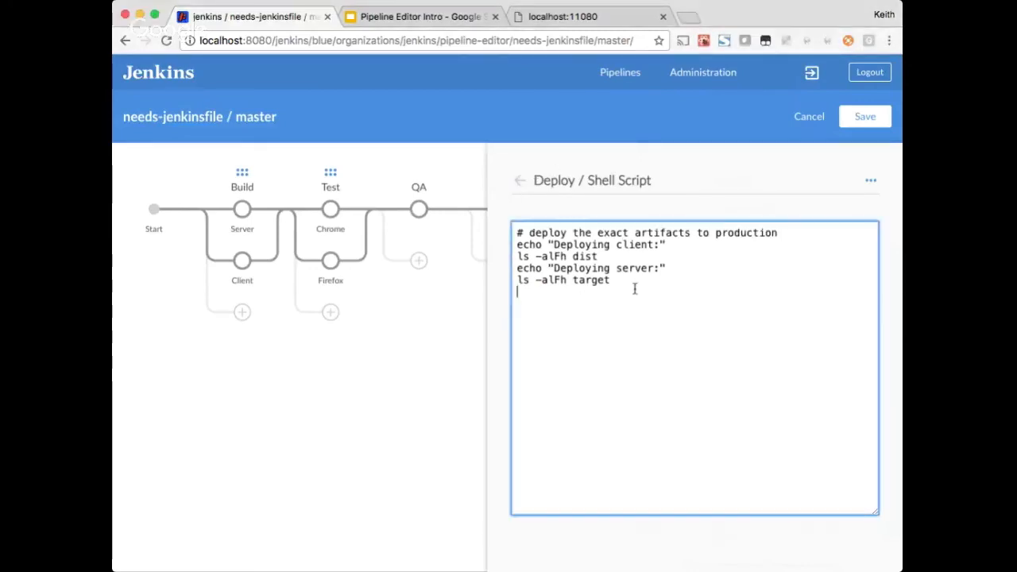
{"action": "left_click", "coordinate": [521, 181]}
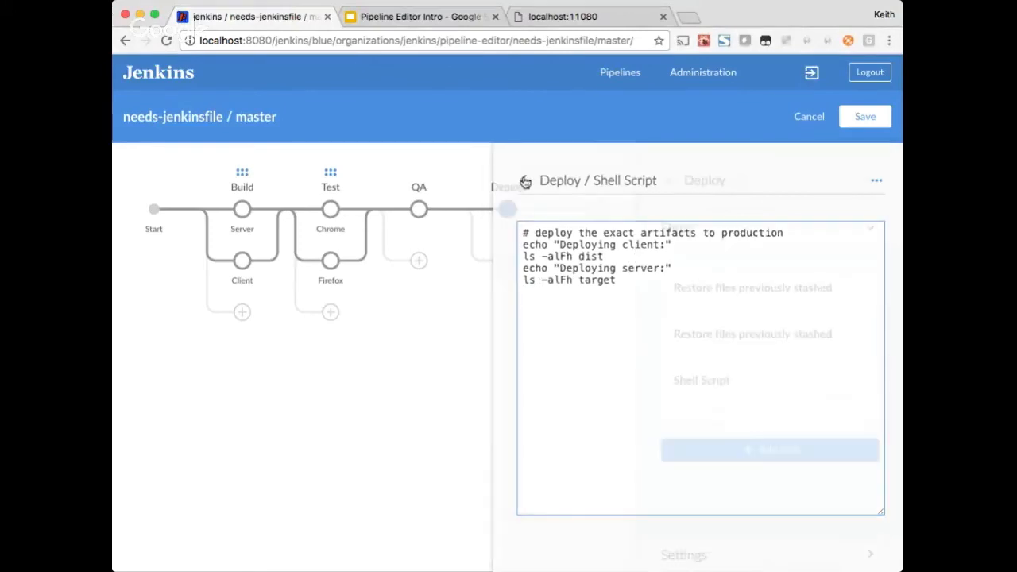
{"action": "left_click", "coordinate": [797, 449]}
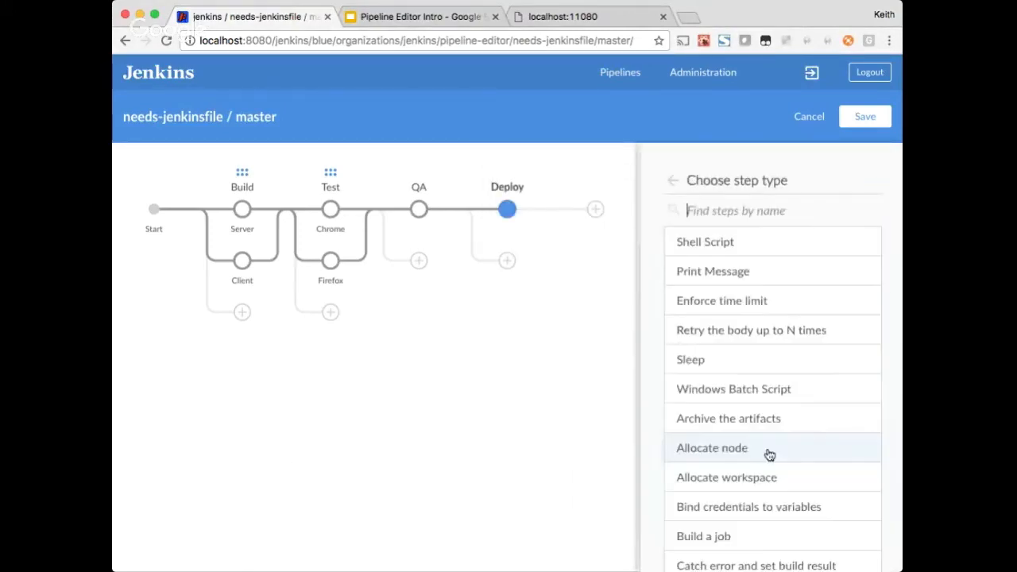
{"action": "left_click", "coordinate": [751, 270]}
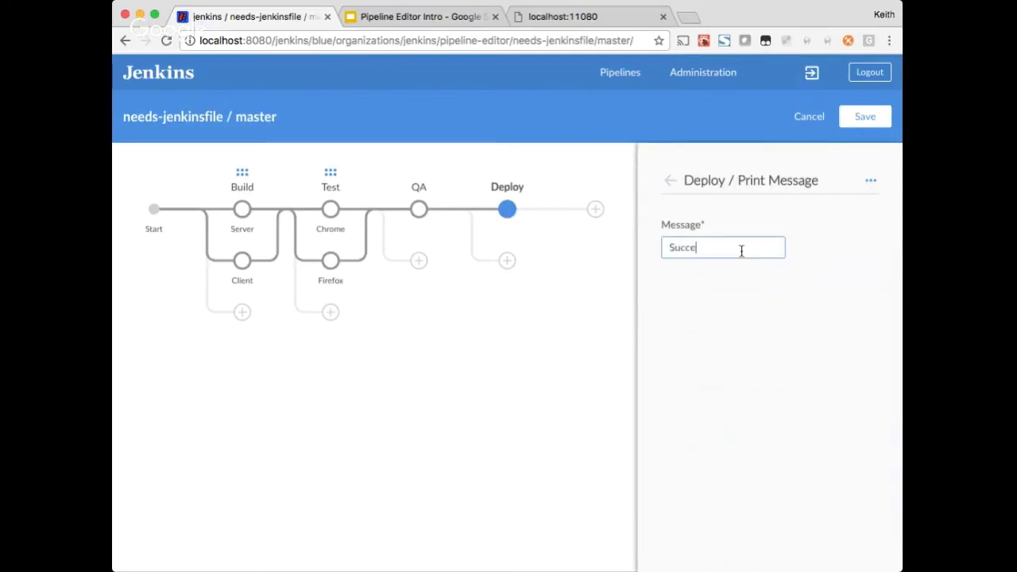
{"action": "left_click", "coordinate": [670, 181]}
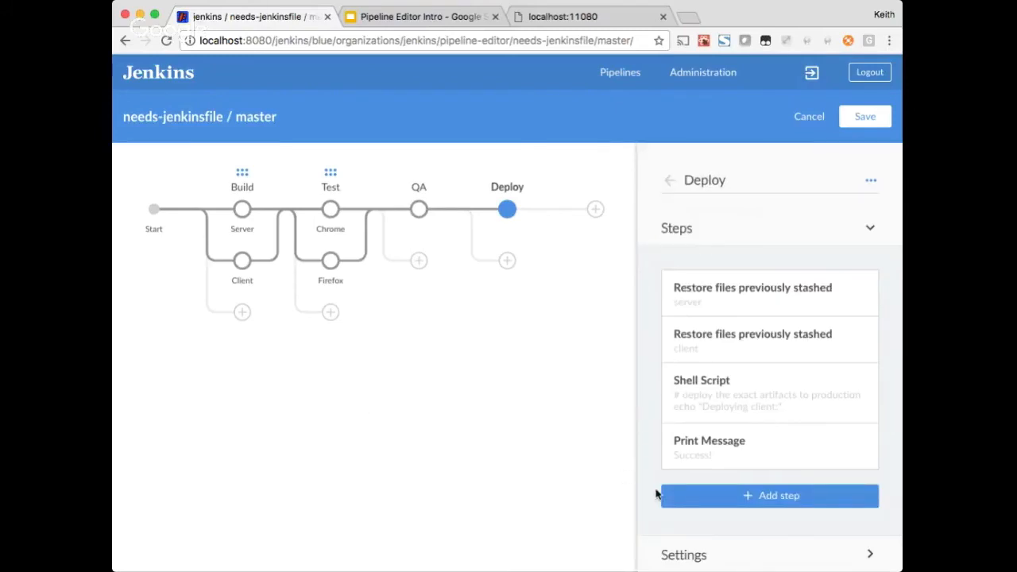
{"action": "left_click", "coordinate": [583, 414]}
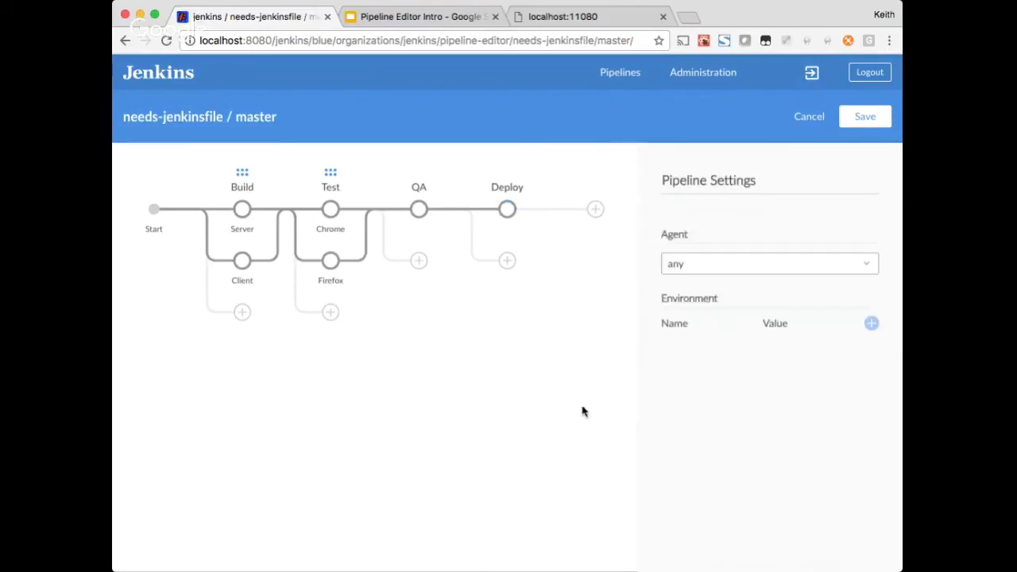
Check the Deploy stage's steps and settings, and save and run the pipeline with a commit to master.
{"action": "left_click", "coordinate": [508, 211]}
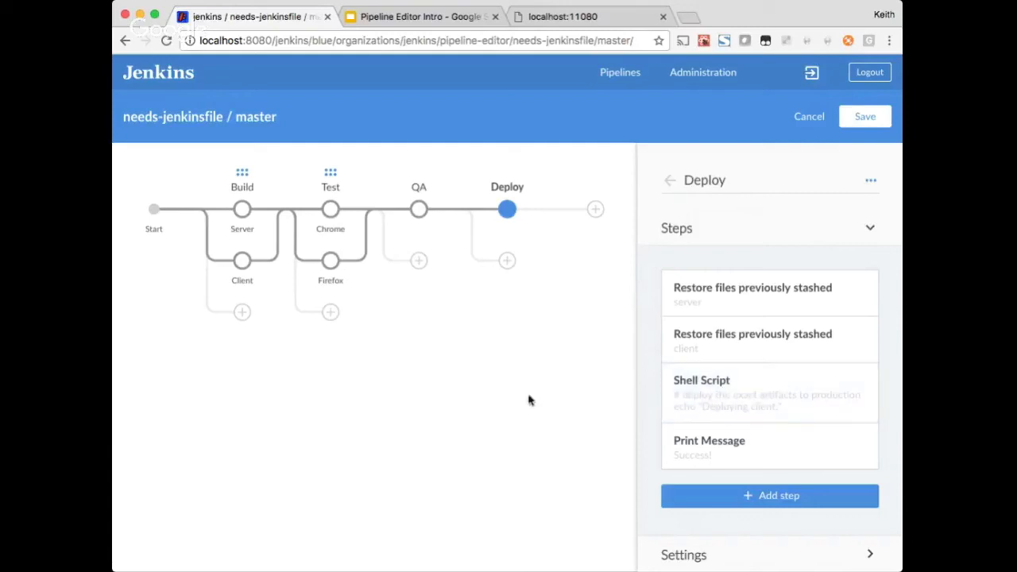
{"action": "left_click", "coordinate": [719, 556]}
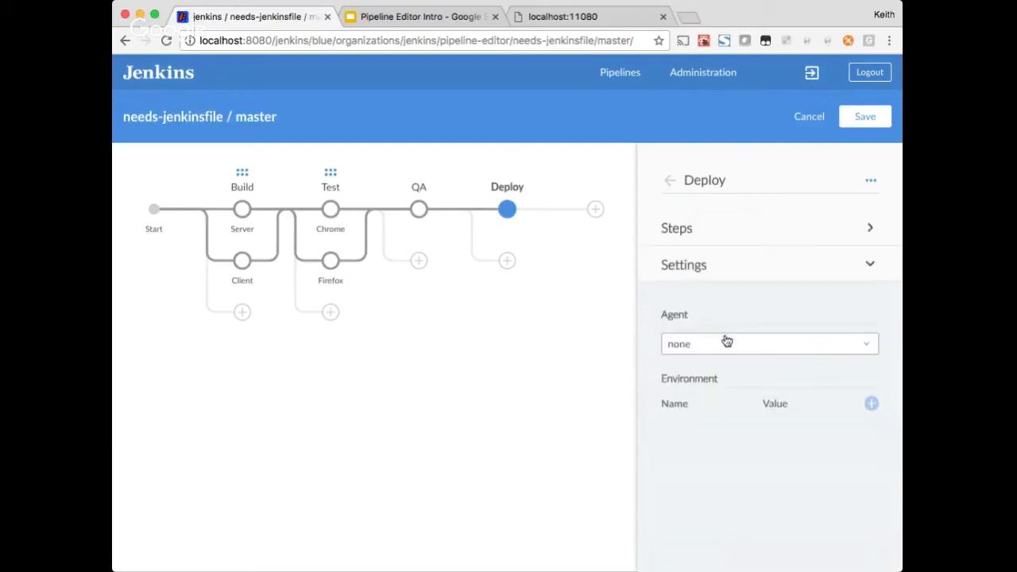
{"action": "left_click", "coordinate": [711, 227]}
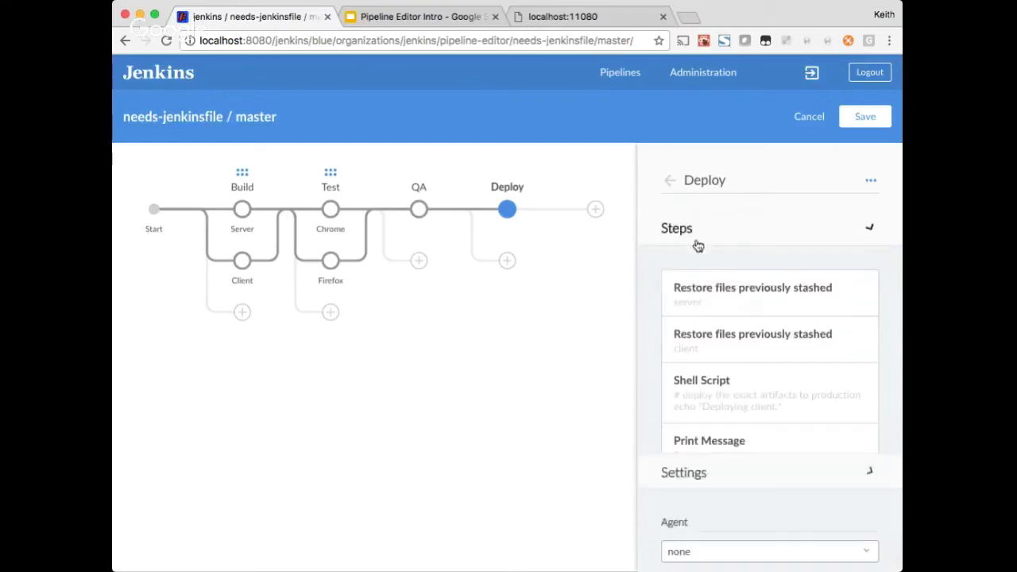
{"action": "left_click", "coordinate": [669, 181]}
{"action": "left_click", "coordinate": [869, 119]}
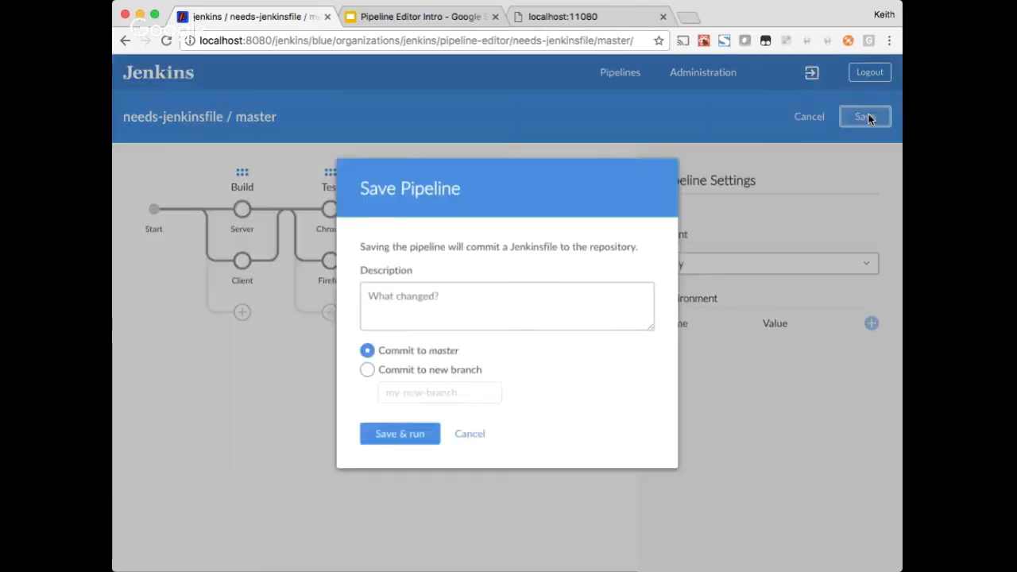
{"action": "left_click", "coordinate": [399, 433]}
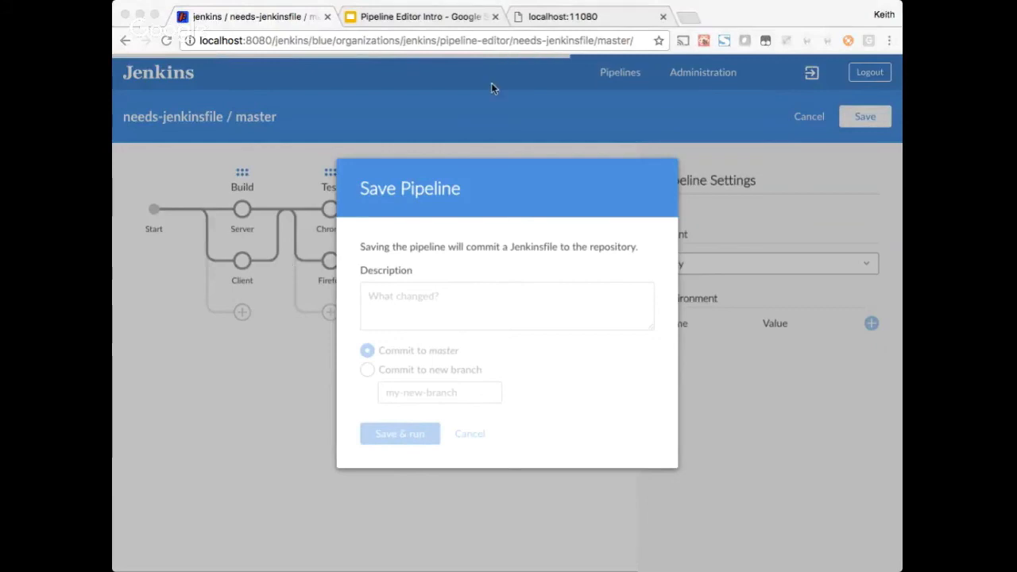
Reload the localhost:11080 page to check the QA site, and open run 6 of needs-jenkinsfile.
{"action": "left_click", "coordinate": [595, 18]}
{"action": "left_click", "coordinate": [167, 41]}
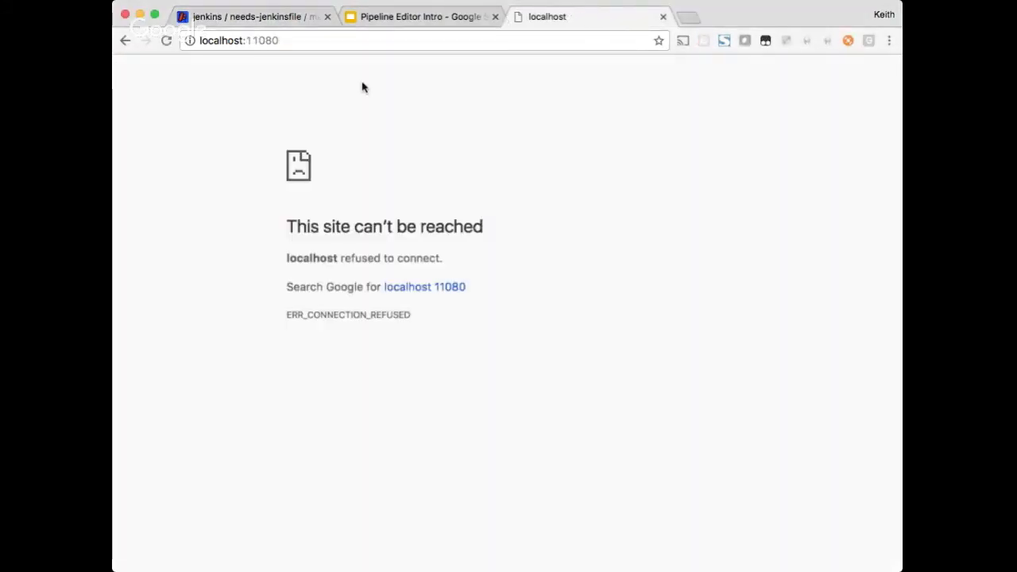
{"action": "left_click", "coordinate": [248, 17]}
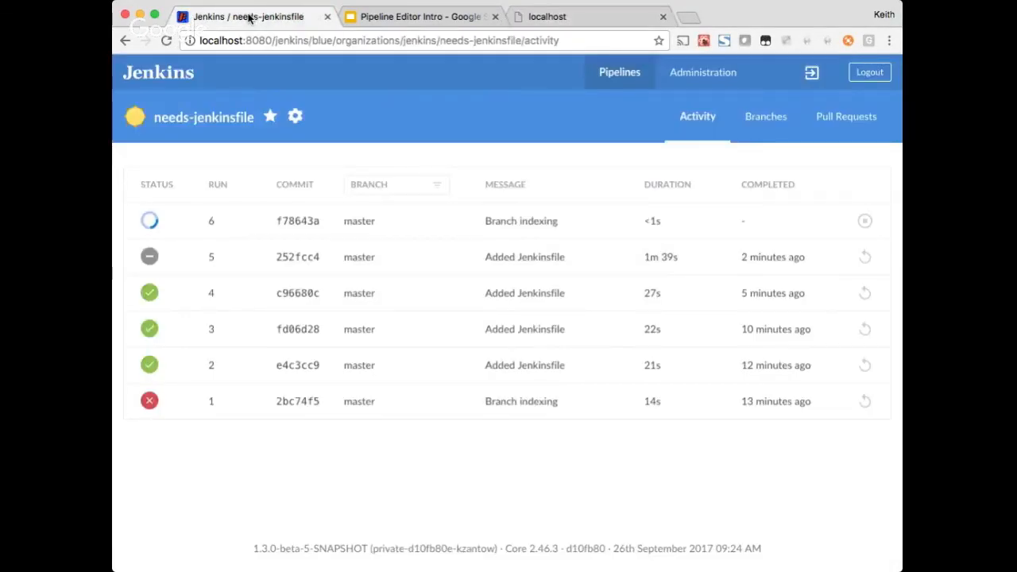
{"action": "left_click", "coordinate": [521, 222]}
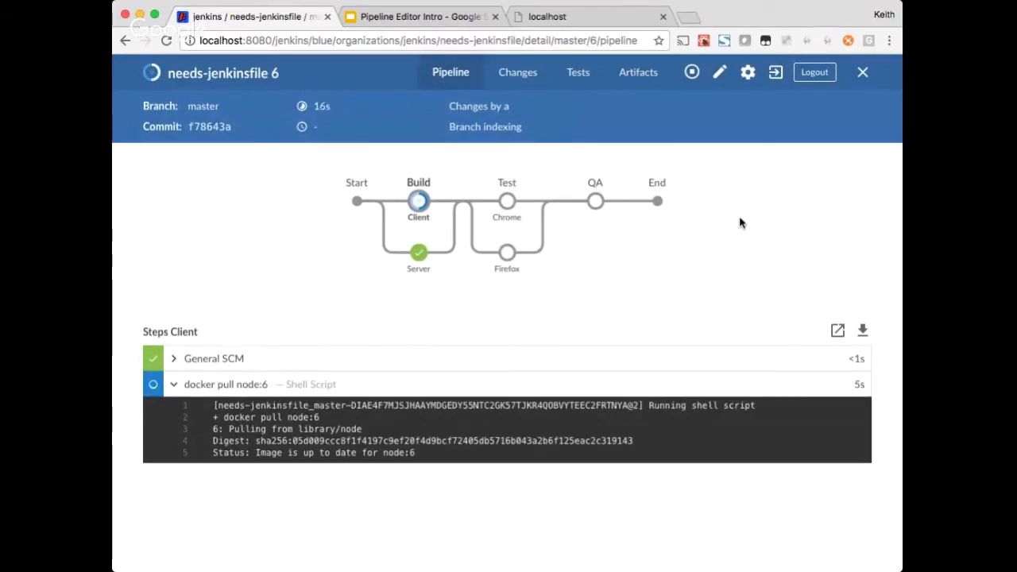
Examine the Server build's docker pull maven:3.5-jdk-8-slim log and the log of the shell script following it.
{"action": "left_click", "coordinate": [418, 254]}
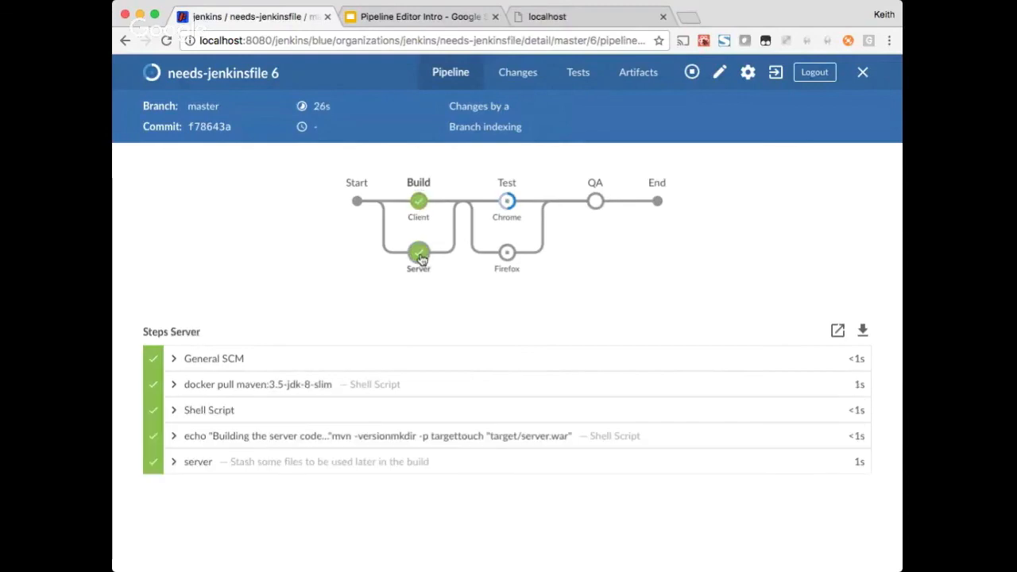
{"action": "left_click", "coordinate": [274, 386]}
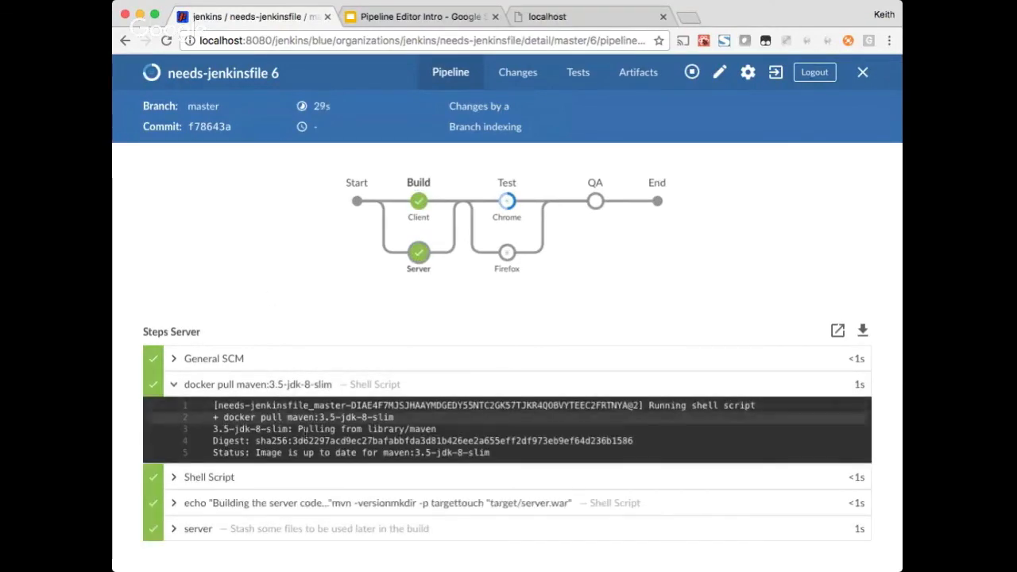
{"action": "left_click", "coordinate": [277, 385]}
{"action": "left_click", "coordinate": [276, 385]}
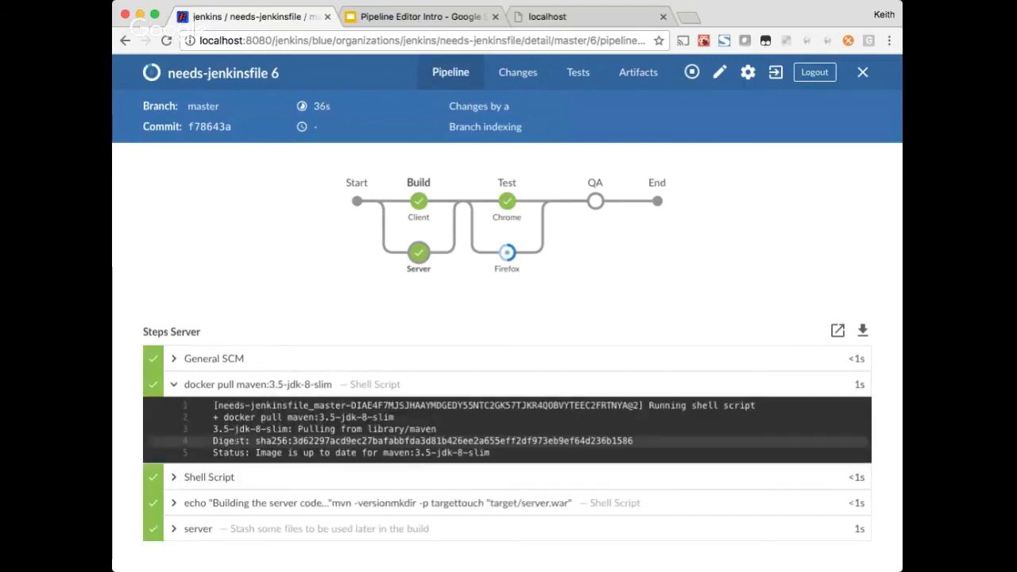
{"action": "left_click", "coordinate": [276, 385]}
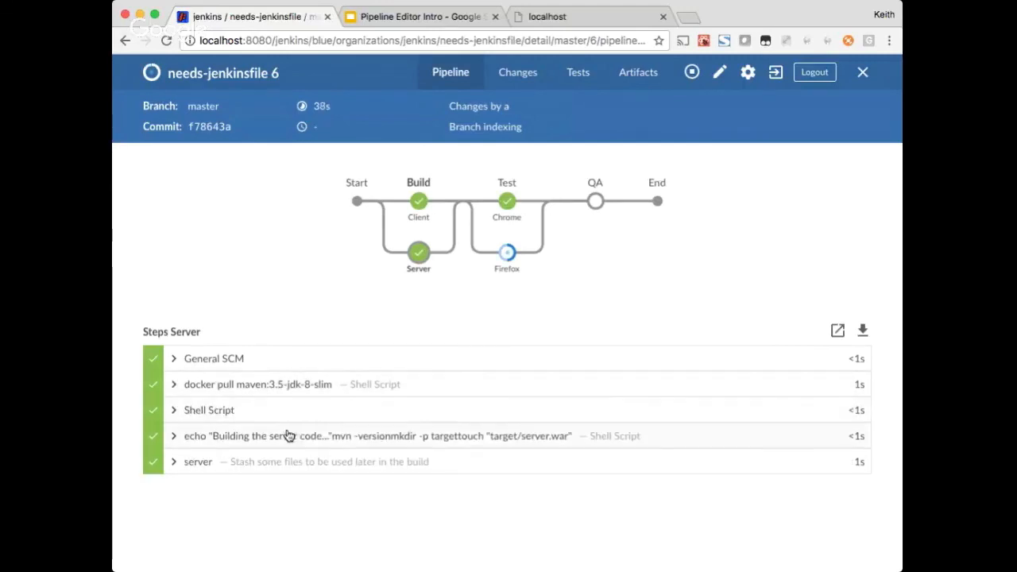
{"action": "left_click", "coordinate": [262, 417]}
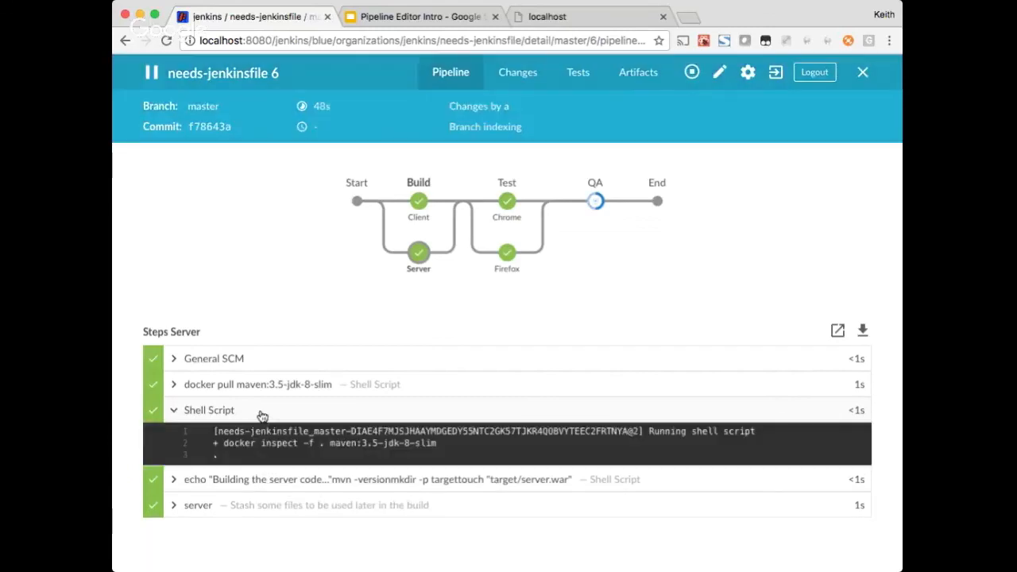
{"action": "left_click", "coordinate": [262, 413]}
Read the log of the "Building the server code..." script and highlight its Apache Maven version line.
{"action": "left_click", "coordinate": [262, 436]}
{"action": "scroll", "coordinate": [262, 436], "scroll_direction": "down", "scroll_amount": 2}
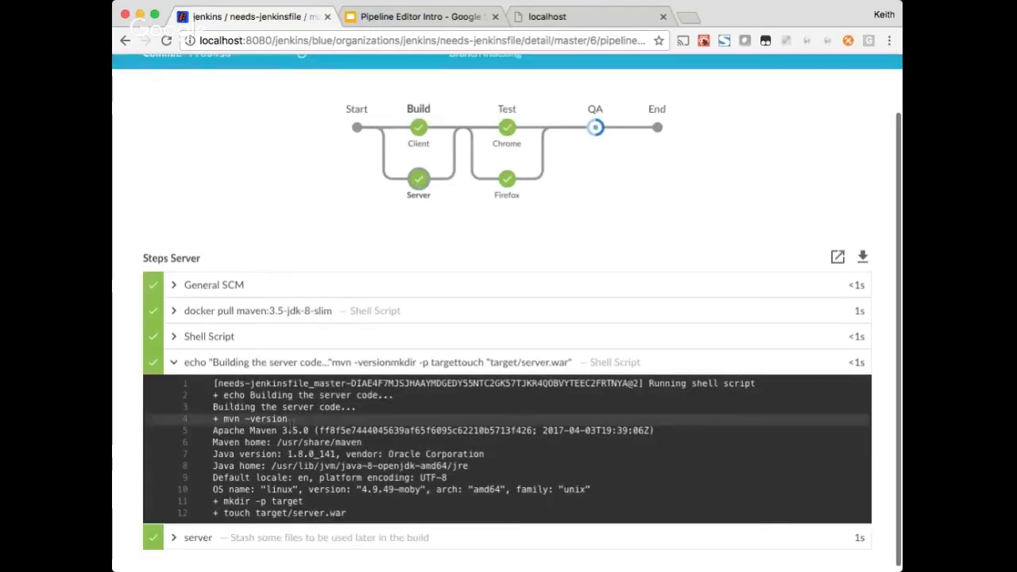
{"action": "left_click_drag", "start_coordinate": [213, 435], "coordinate": [668, 441]}
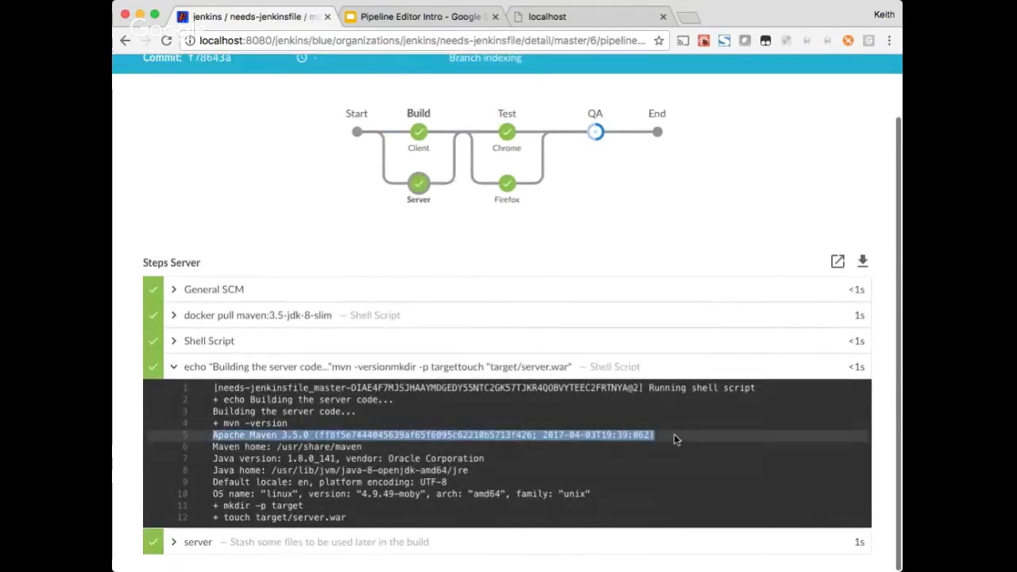
{"action": "left_click", "coordinate": [673, 434]}
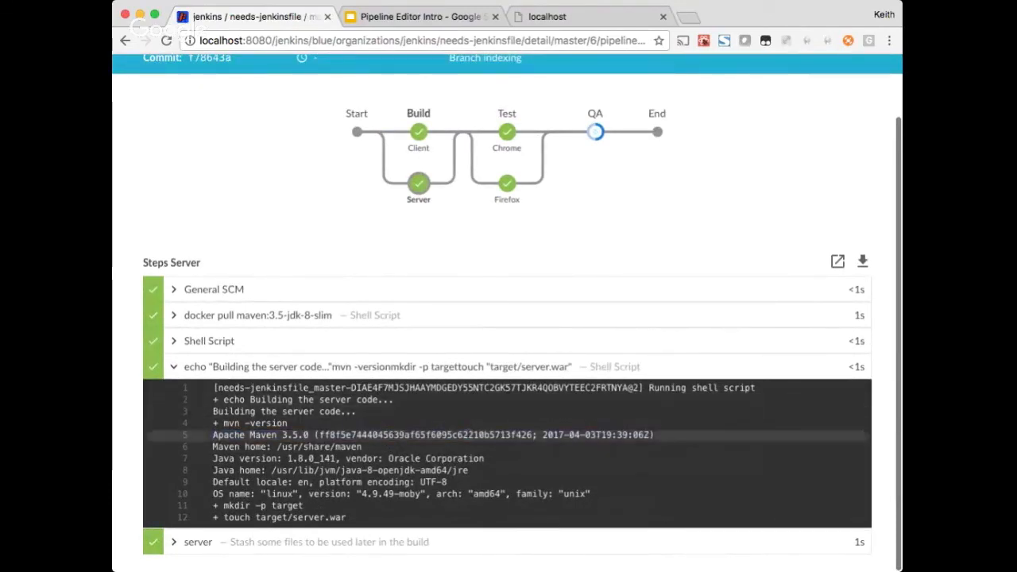
{"action": "left_click", "coordinate": [429, 362]}
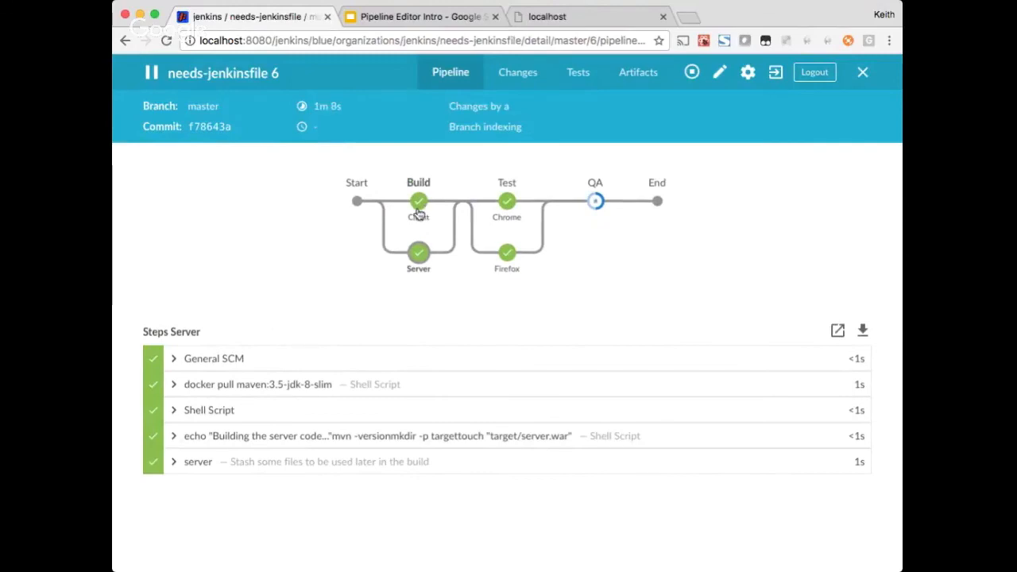
Examine the log of the "Building the client code..." script in the Client build branch, and collapse it.
{"action": "left_click", "coordinate": [419, 213]}
{"action": "left_click", "coordinate": [269, 435]}
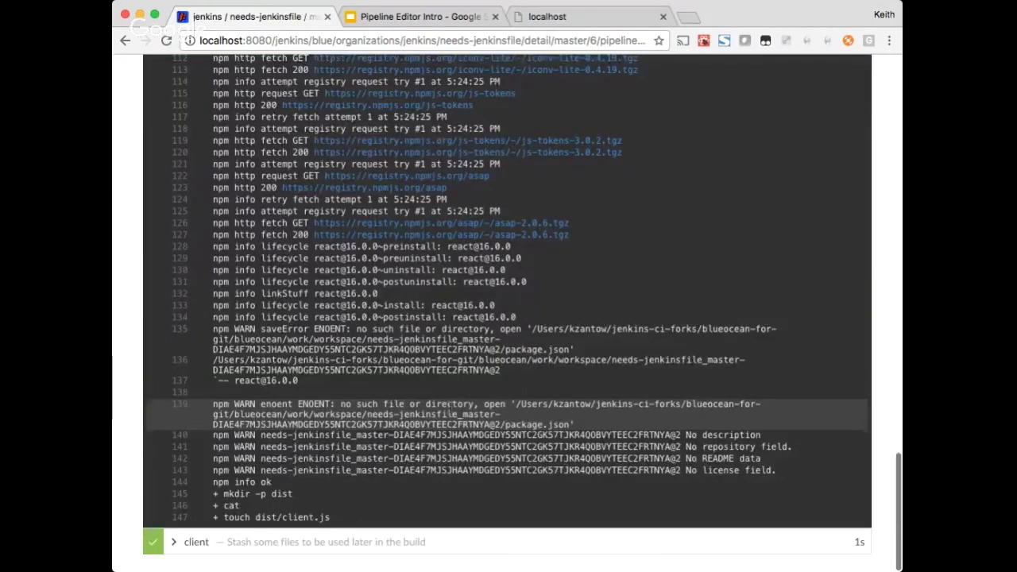
{"action": "scroll", "coordinate": [451, 409], "scroll_direction": "up", "scroll_amount": 3}
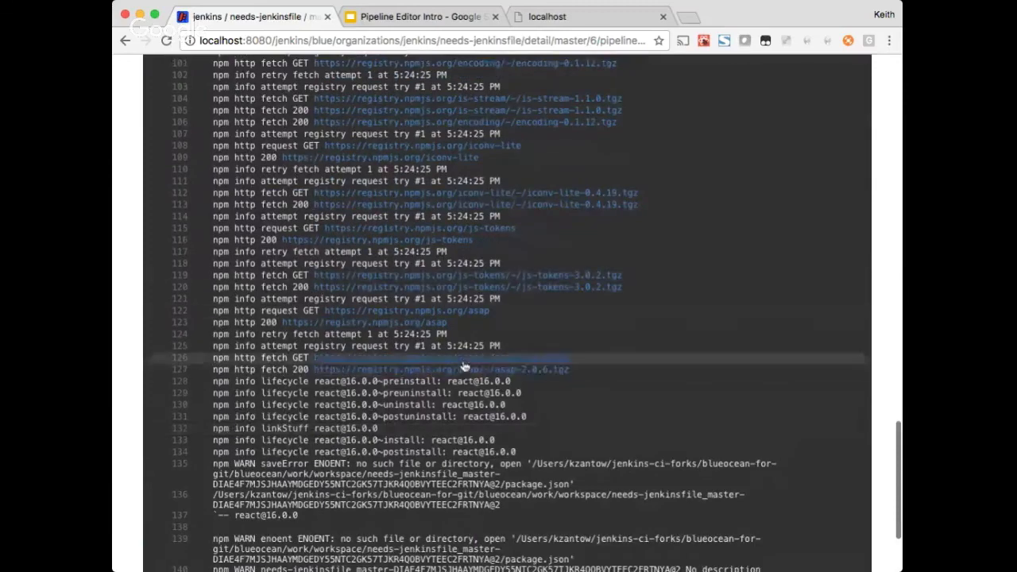
{"action": "scroll", "coordinate": [681, 336], "scroll_direction": "up", "scroll_amount": 15}
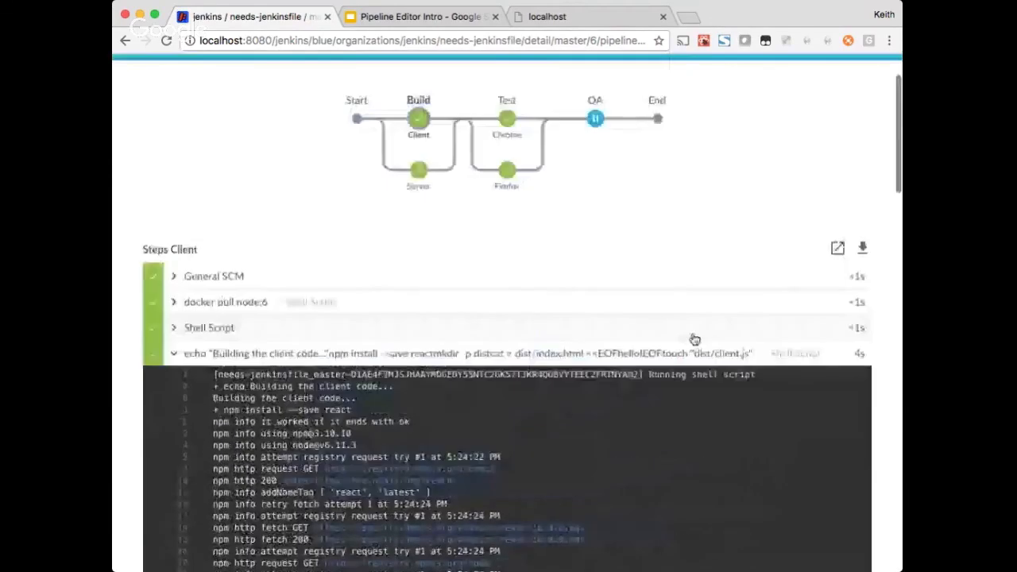
{"action": "scroll", "coordinate": [694, 339], "scroll_direction": "up", "scroll_amount": 3}
{"action": "left_click", "coordinate": [369, 440]}
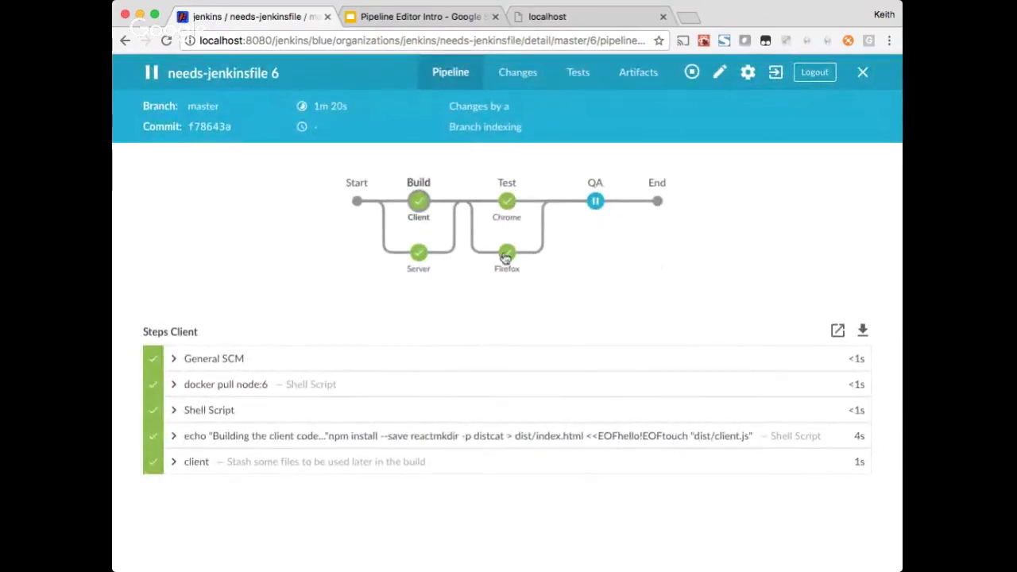
Show the QA stage of run 6 and reload the localhost:11080 page to check the deployed client.
{"action": "left_click", "coordinate": [596, 202]}
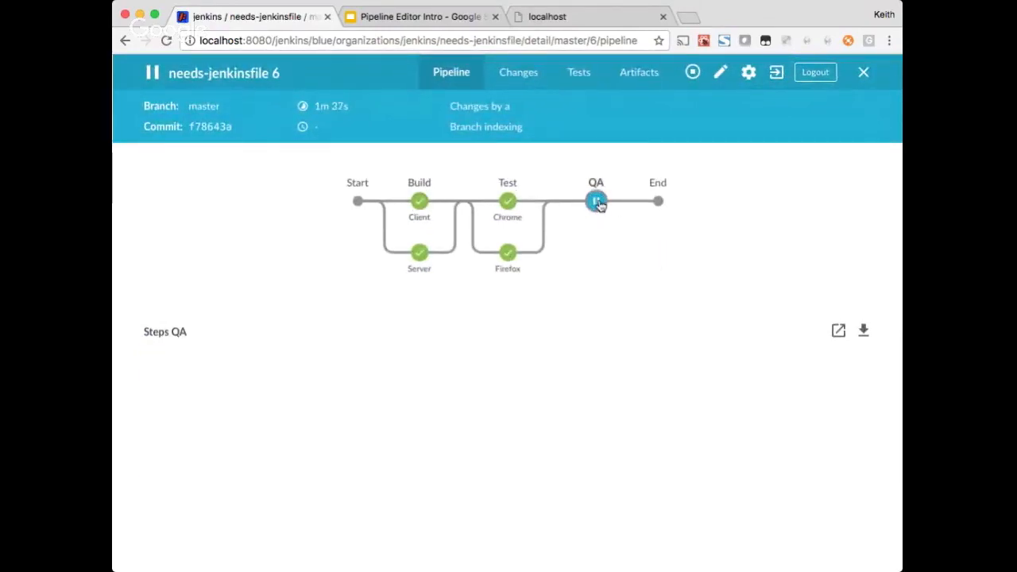
{"action": "left_click", "coordinate": [567, 23]}
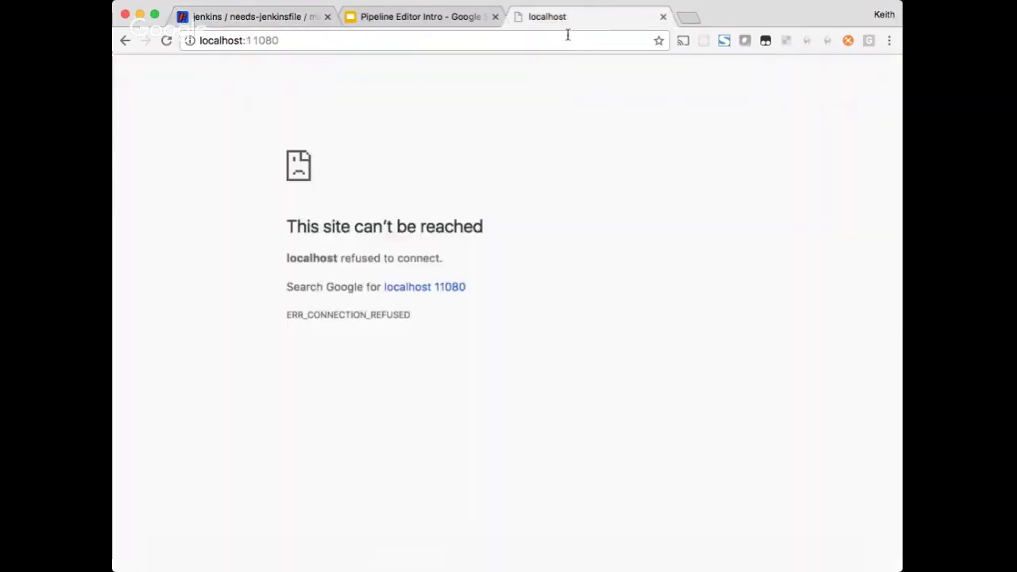
{"action": "left_click", "coordinate": [165, 40]}
{"action": "double_click", "coordinate": [138, 67]}
{"action": "left_click", "coordinate": [304, 85]}
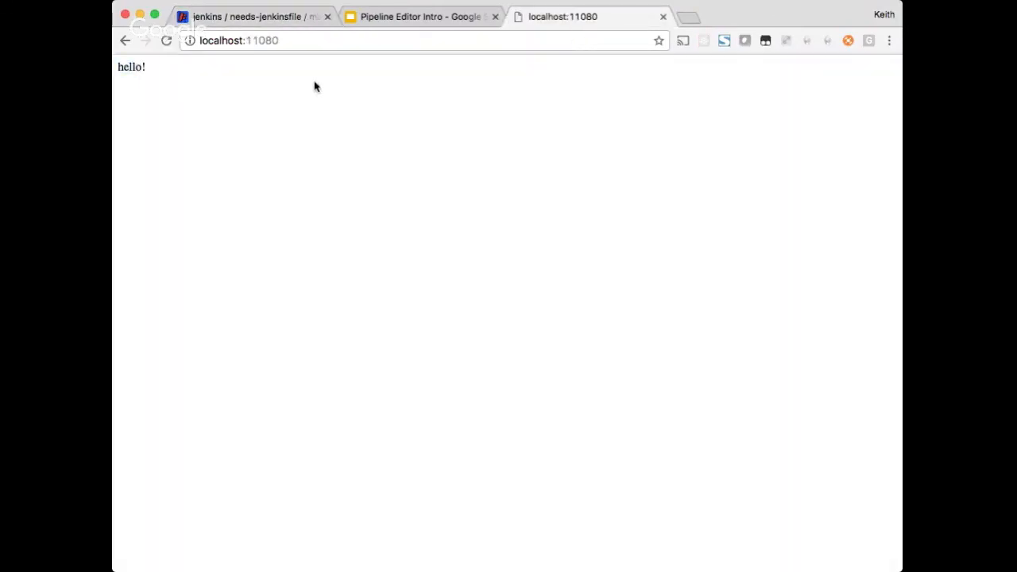
Abort the "Deploy?" prompt in run 6's QA stage and rerun the pipeline.
{"action": "left_click", "coordinate": [260, 22]}
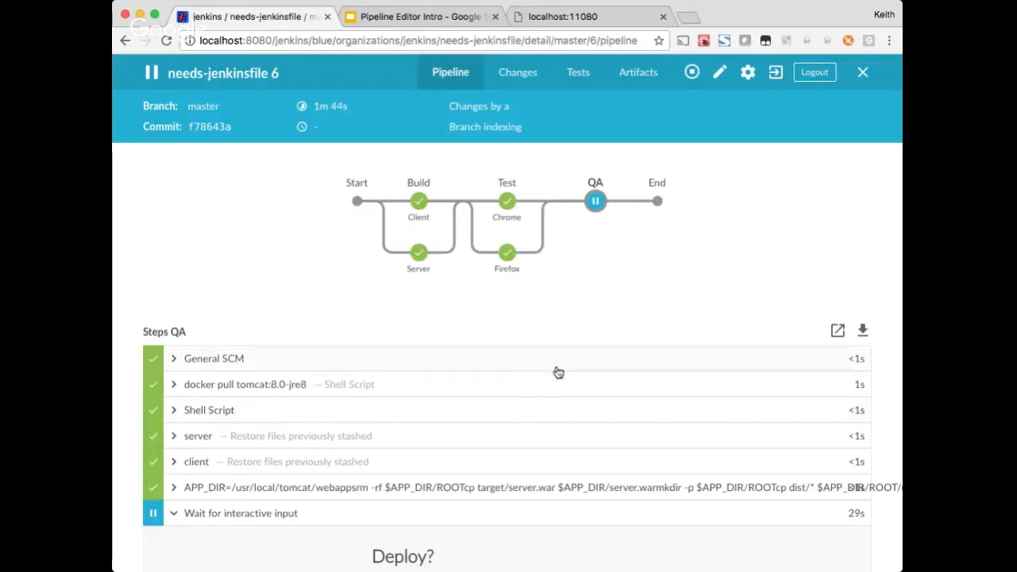
{"action": "scroll", "coordinate": [556, 370], "scroll_direction": "down", "scroll_amount": 3}
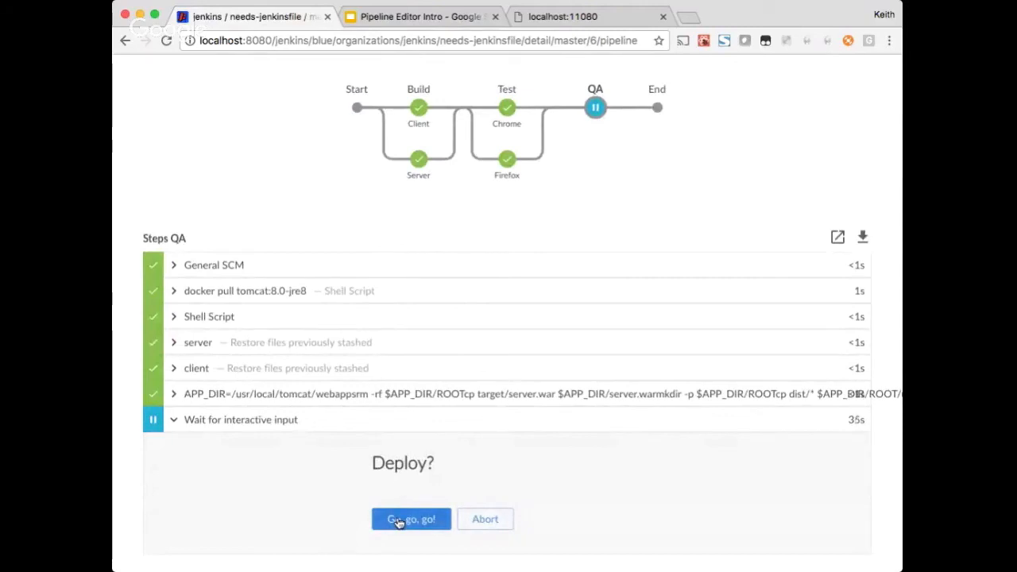
{"action": "left_click", "coordinate": [492, 522]}
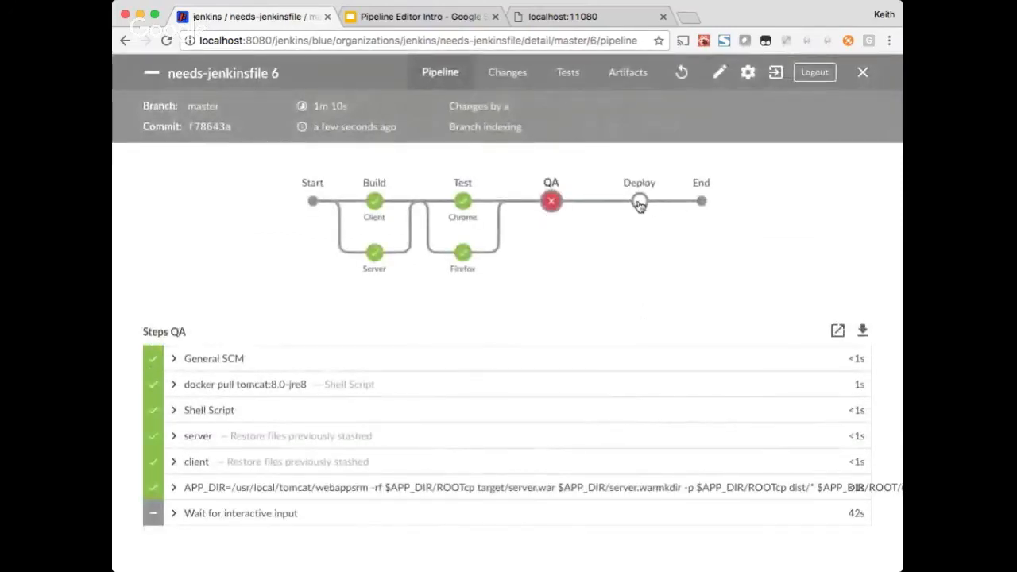
{"action": "left_click", "coordinate": [679, 74]}
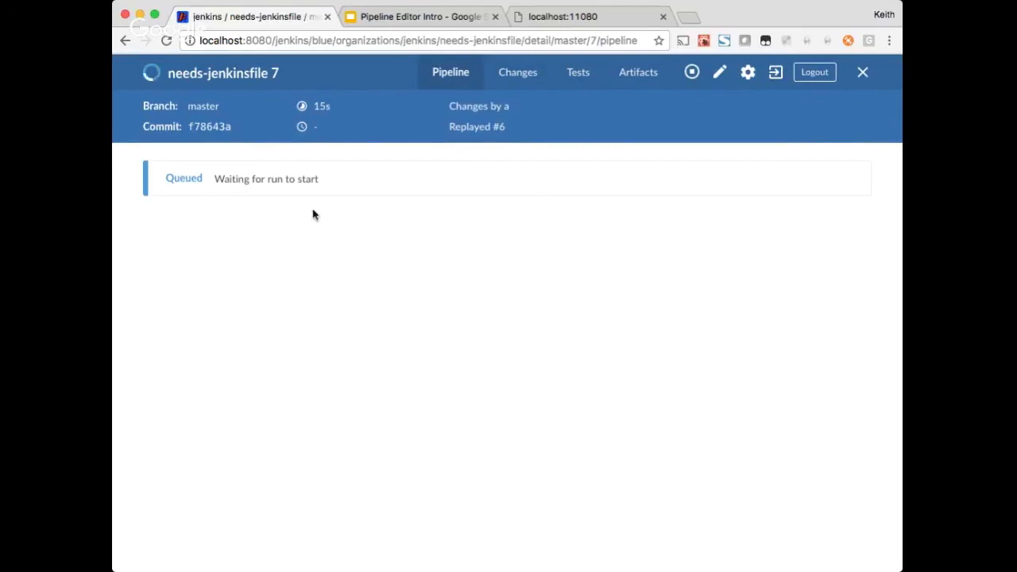
Leave run 7, find needs-jenkinsfile in the pipelines list, and reopen its run 7 from the activity list.
{"action": "left_click", "coordinate": [862, 72]}
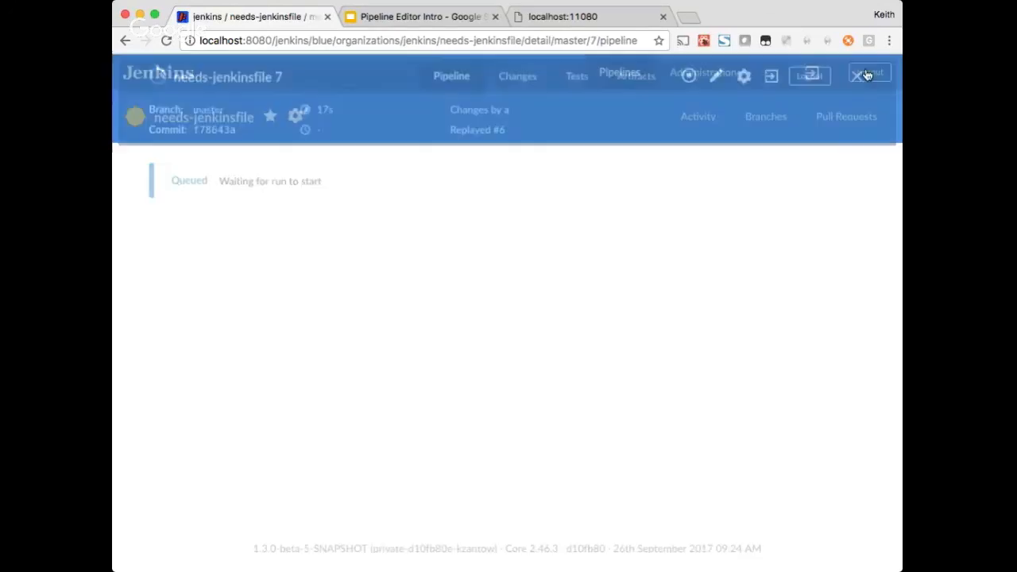
{"action": "left_click", "coordinate": [633, 72]}
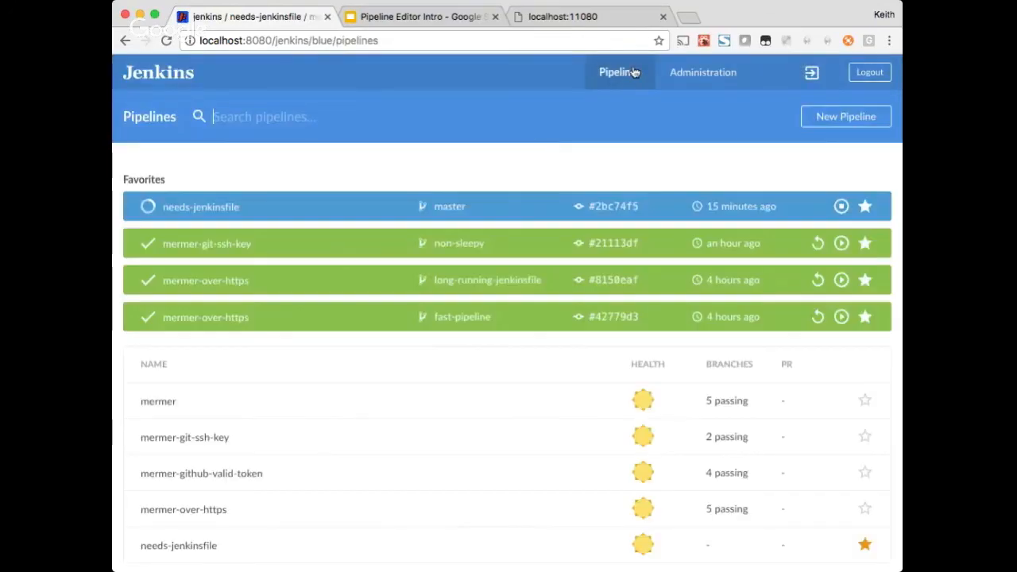
{"action": "left_click", "coordinate": [202, 207]}
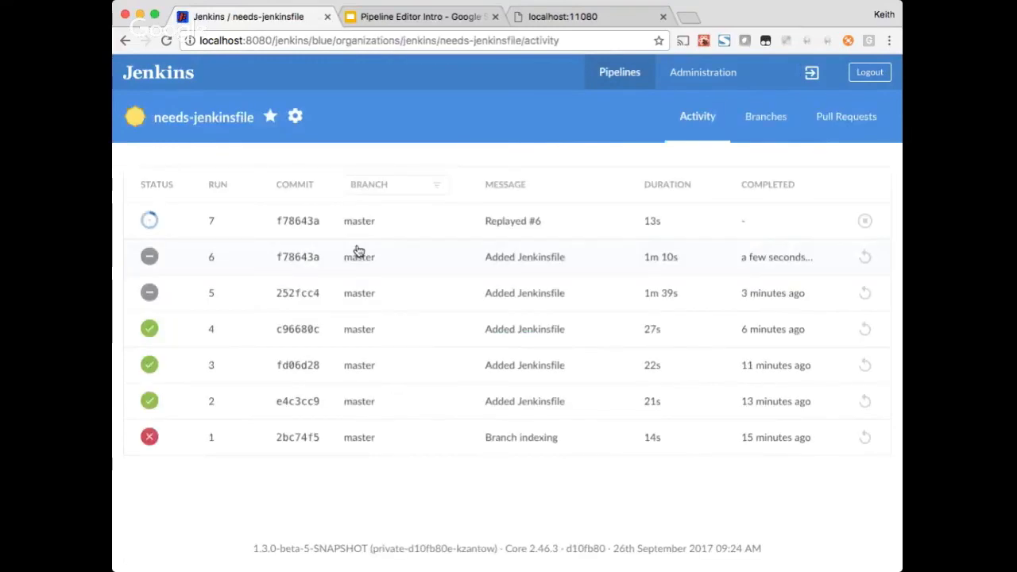
{"action": "left_click", "coordinate": [389, 224]}
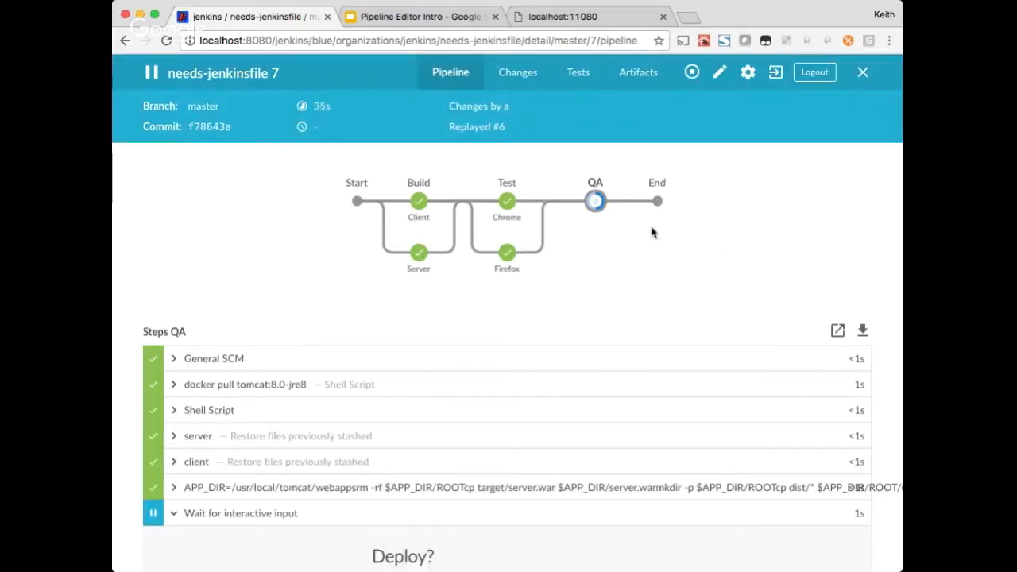
Reload the localhost:11080 page to check the QA deployment, and approve run 7's "Deploy?" prompt with "Go, go, go!".
{"action": "scroll", "coordinate": [718, 247], "scroll_direction": "down", "scroll_amount": 3}
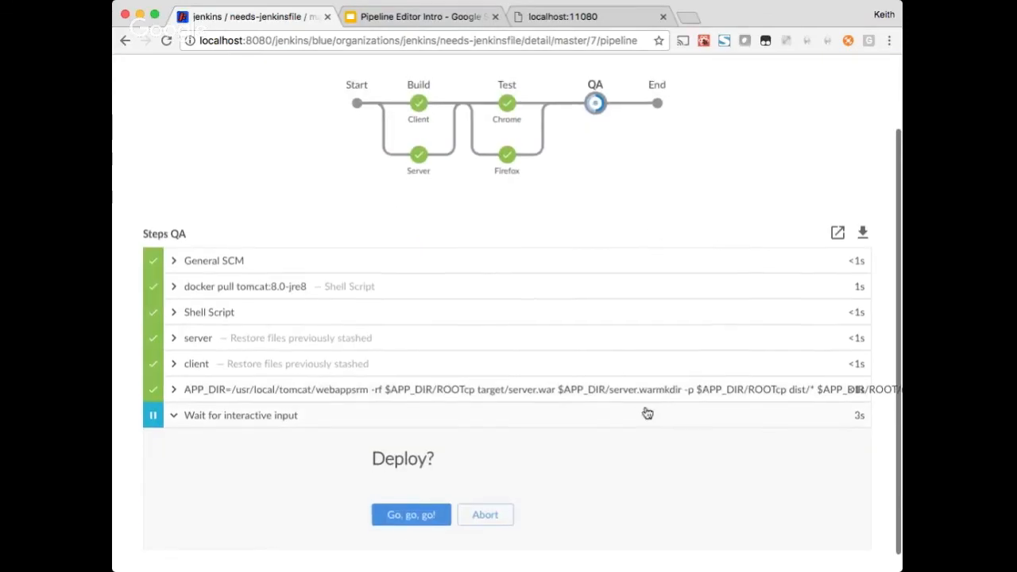
{"action": "scroll", "coordinate": [707, 438], "scroll_direction": "up", "scroll_amount": 1}
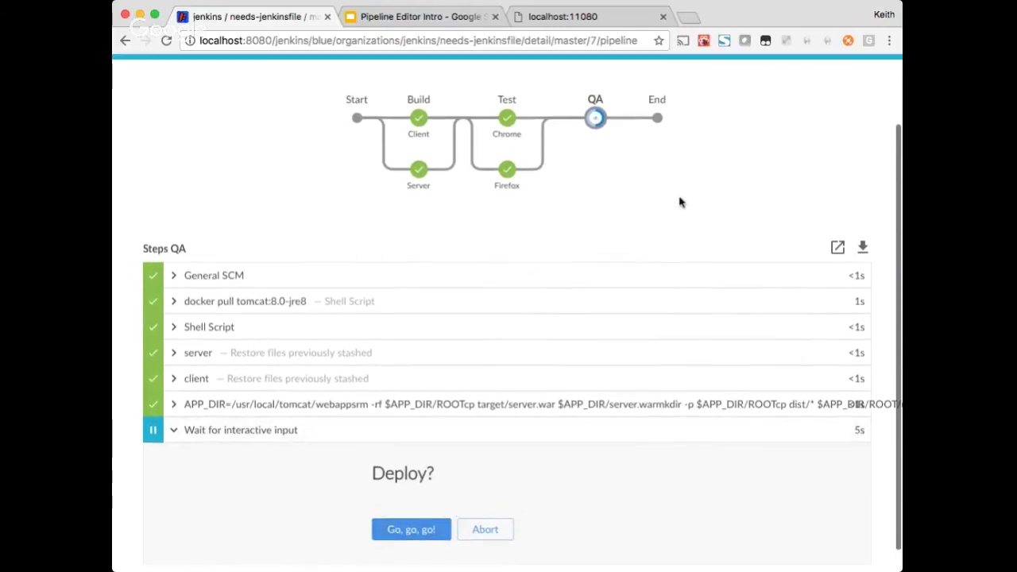
{"action": "left_click", "coordinate": [589, 21]}
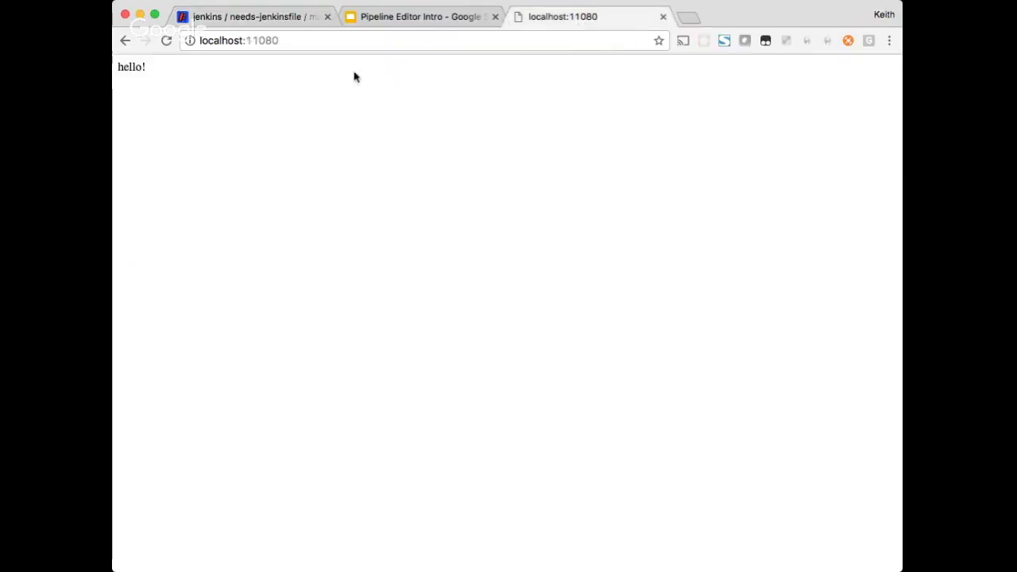
{"action": "left_click", "coordinate": [165, 41]}
{"action": "left_click", "coordinate": [265, 16]}
{"action": "left_click", "coordinate": [422, 535]}
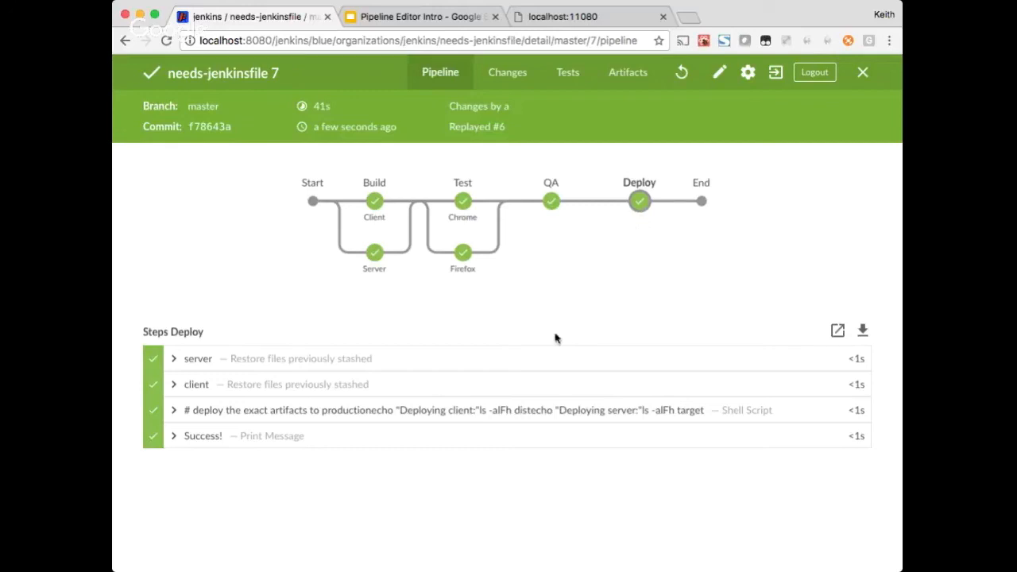
Examine the log of the Deploy stage's shell script that deploys the exact artifacts to production, and collapse it.
{"action": "left_click", "coordinate": [477, 412]}
{"action": "scroll", "coordinate": [476, 413], "scroll_direction": "down", "scroll_amount": 2}
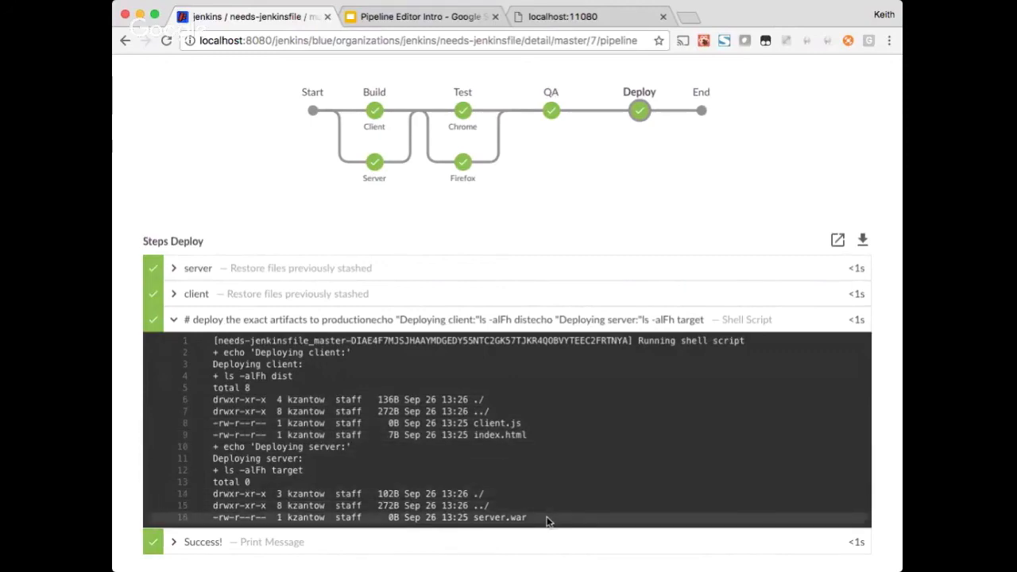
{"action": "left_click", "coordinate": [504, 323]}
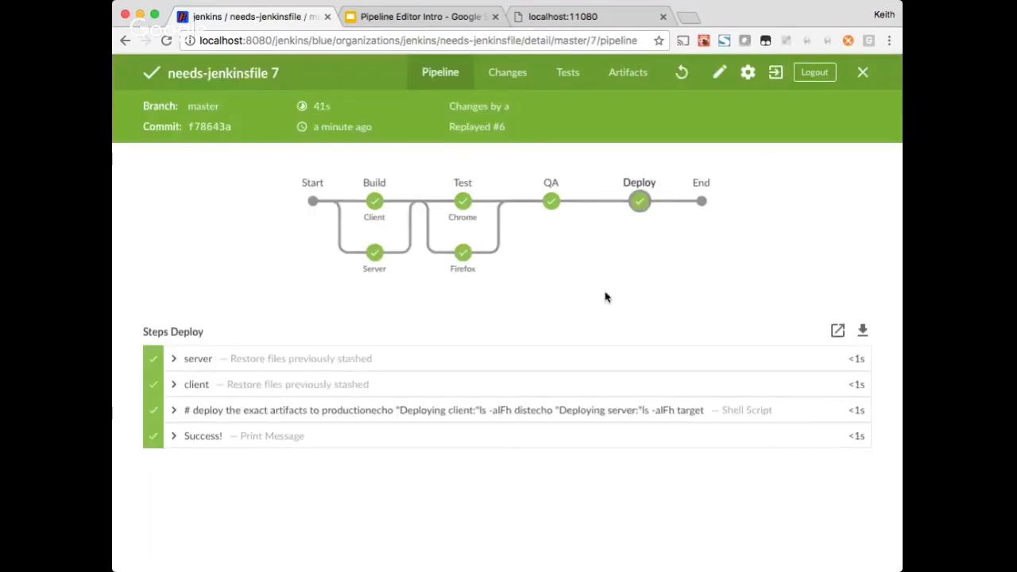
{"action": "key", "text": "super+Tab"}
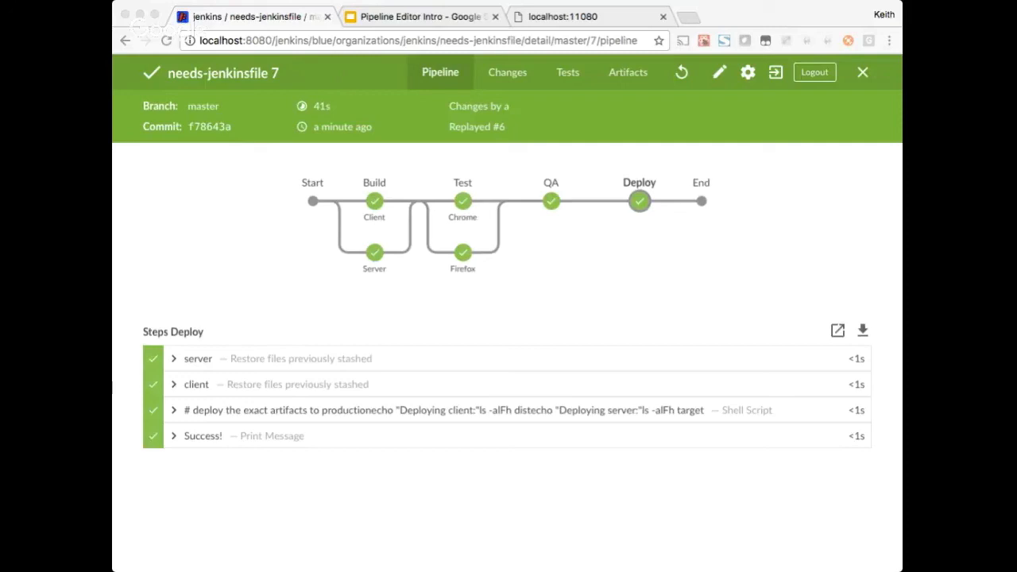
{"action": "left_click", "coordinate": [570, 260]}
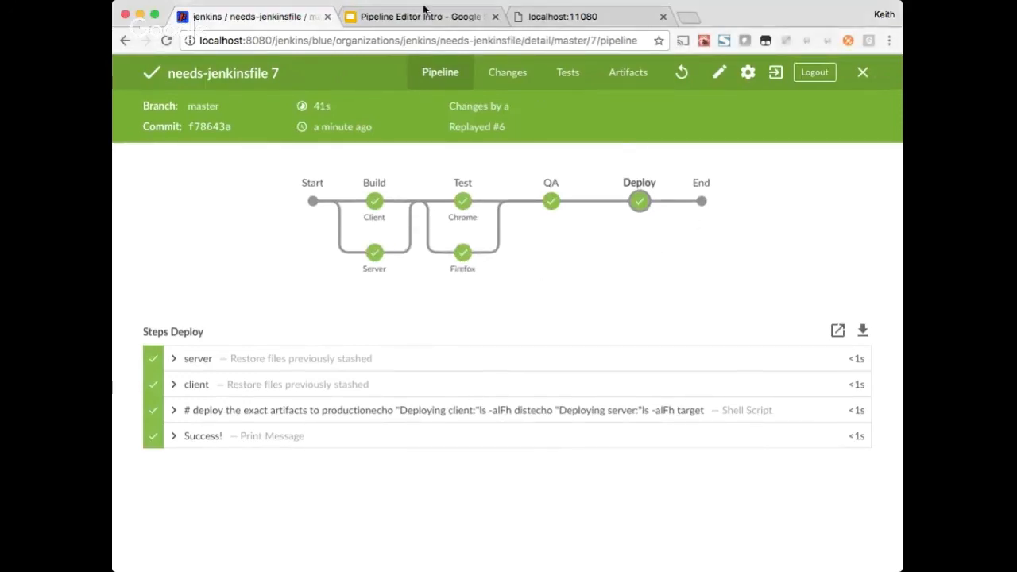